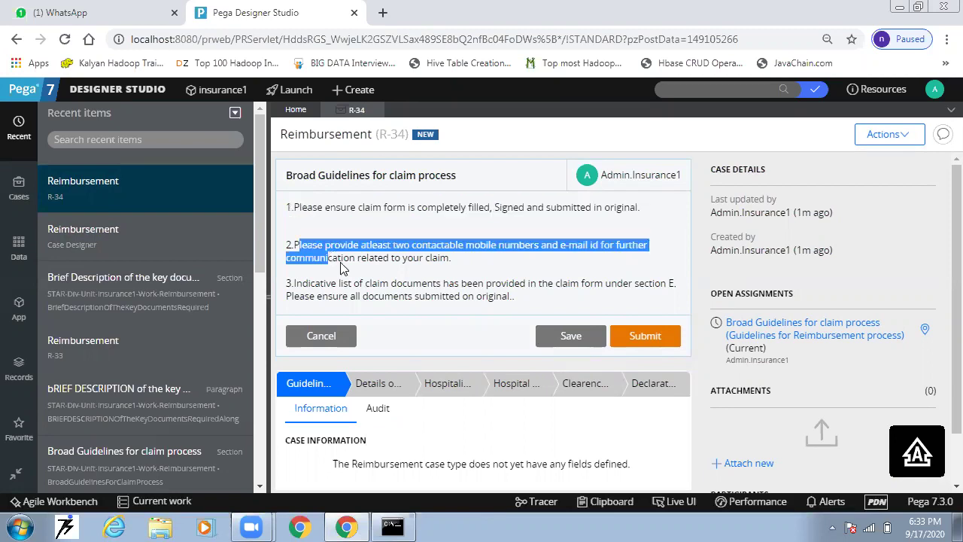
Step: Submit the Broad Guidelines for claim process assignment of the Reimbursement case and read through the key documents description
{"action": "left_click_drag", "start_coordinate": [303, 283], "coordinate": [514, 297]}
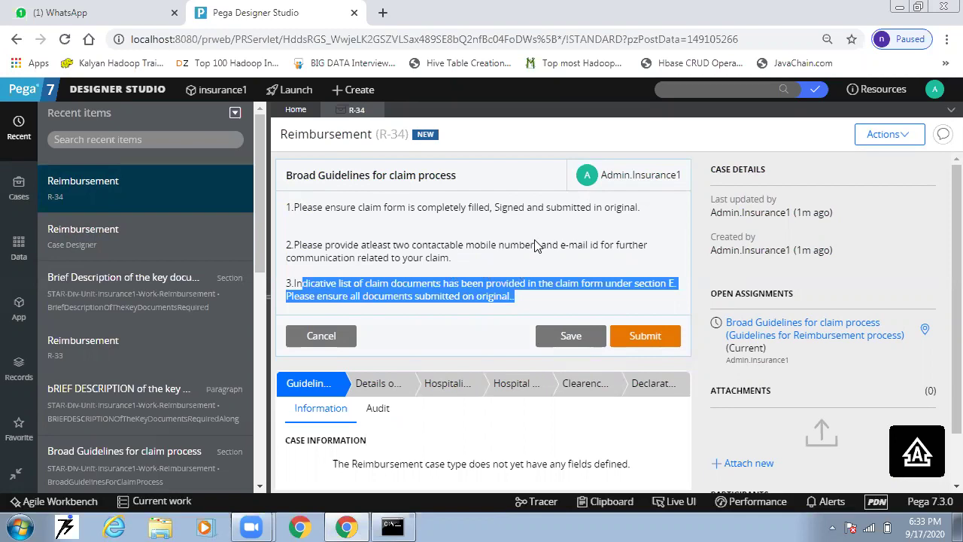
{"action": "left_click", "coordinate": [646, 337]}
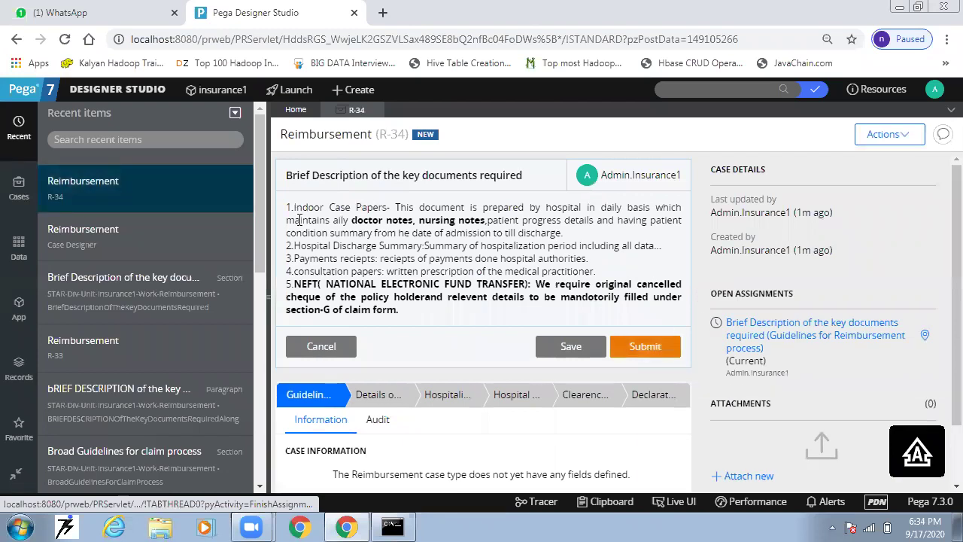
{"action": "left_click_drag", "start_coordinate": [292, 207], "coordinate": [328, 245]}
{"action": "left_click_drag", "start_coordinate": [362, 282], "coordinate": [424, 311]}
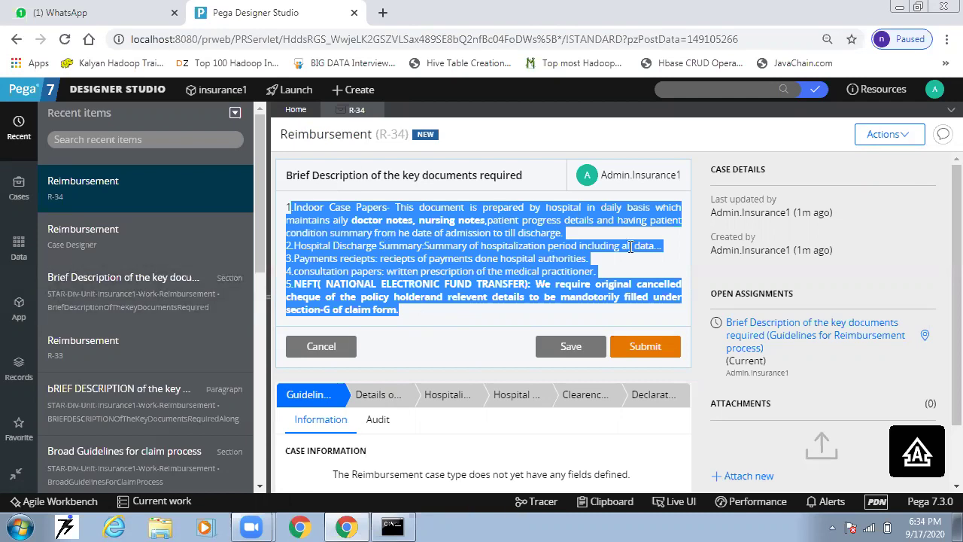
Step: Leave the case for the home page and expand the Reimbursement class in the application's class tree
{"action": "left_click", "coordinate": [296, 109]}
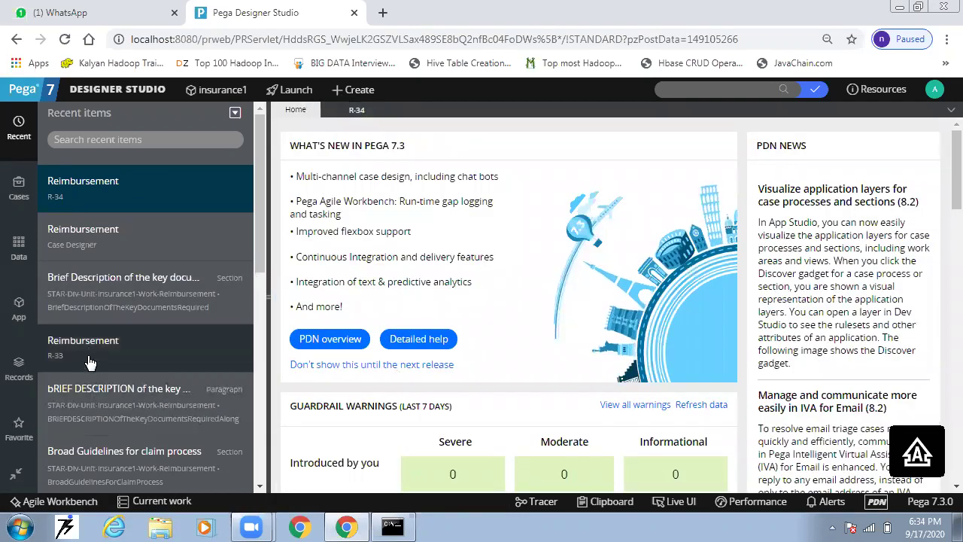
{"action": "left_click", "coordinate": [22, 315]}
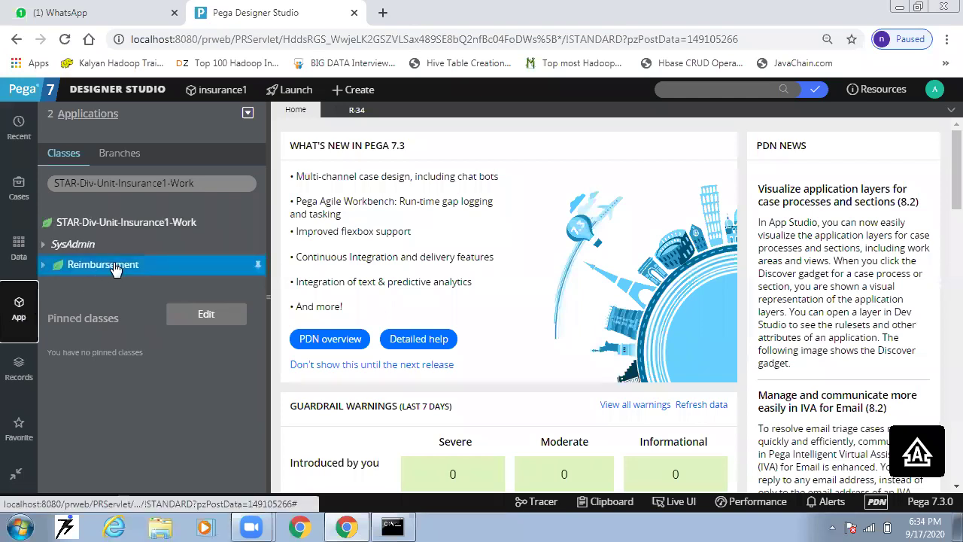
{"action": "left_click", "coordinate": [116, 269]}
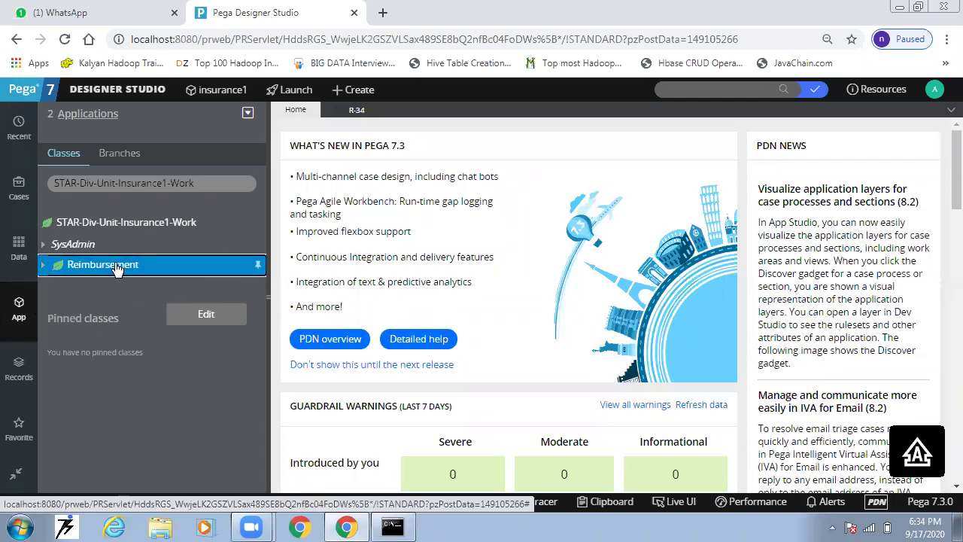
{"action": "right_click", "coordinate": [115, 269]}
{"action": "mouse_move", "coordinate": [118, 286]}
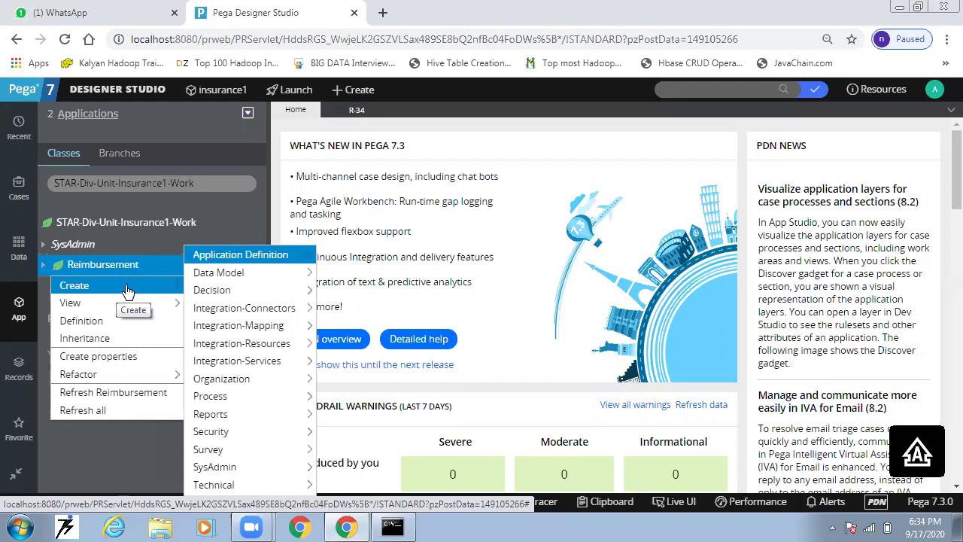
{"action": "mouse_move", "coordinate": [233, 274]}
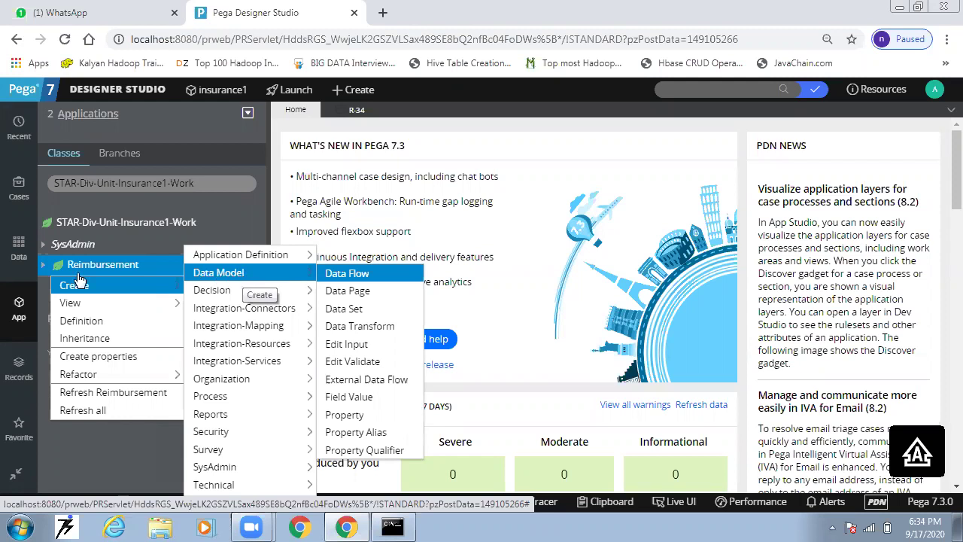
{"action": "left_click", "coordinate": [43, 268]}
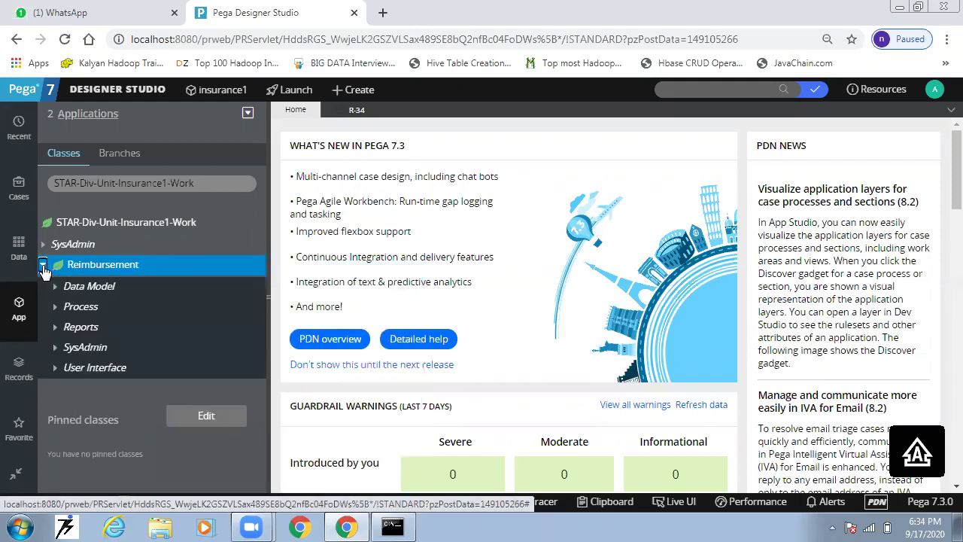
{"action": "left_click", "coordinate": [869, 527]}
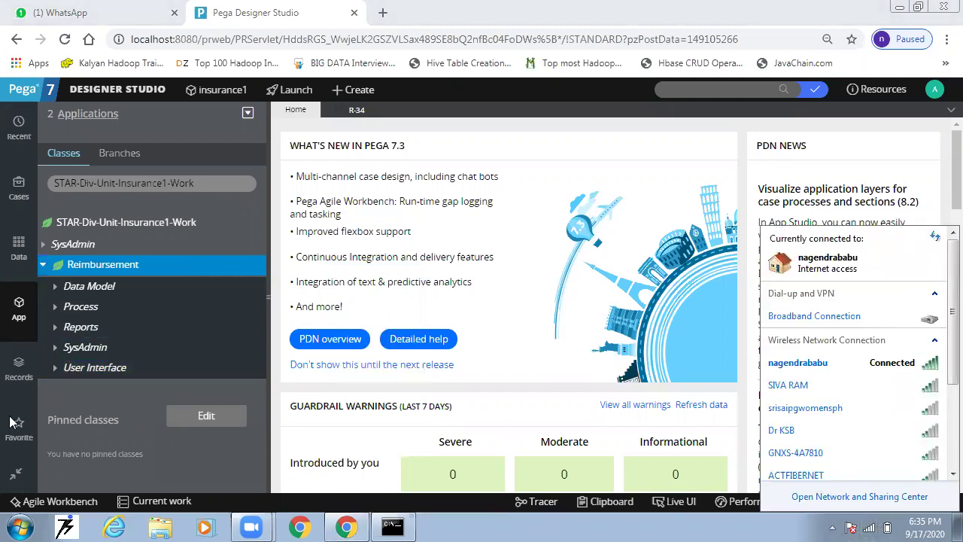
Step: Start a new Paragraph record in the User Interface category of the Reimbursement class
{"action": "left_click", "coordinate": [71, 376]}
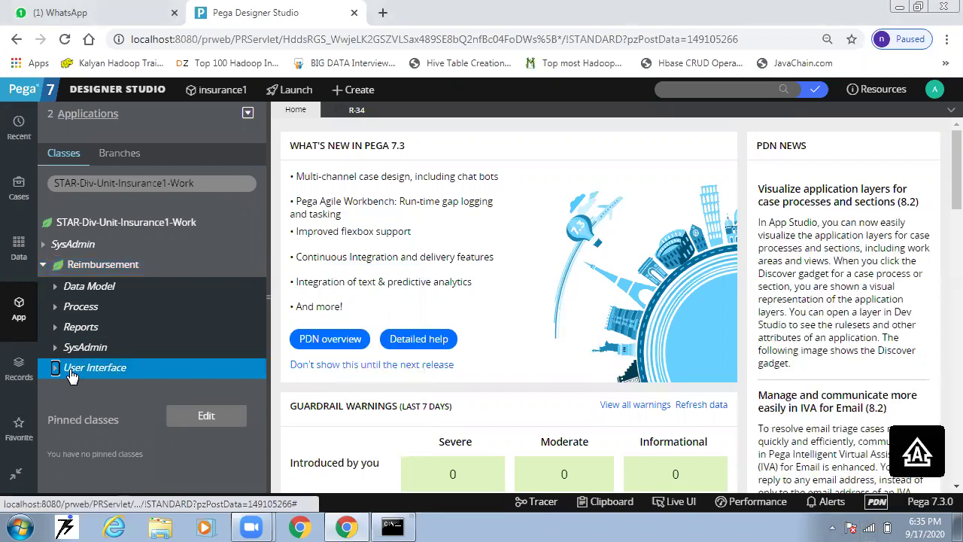
{"action": "right_click", "coordinate": [71, 376]}
{"action": "mouse_move", "coordinate": [84, 384]}
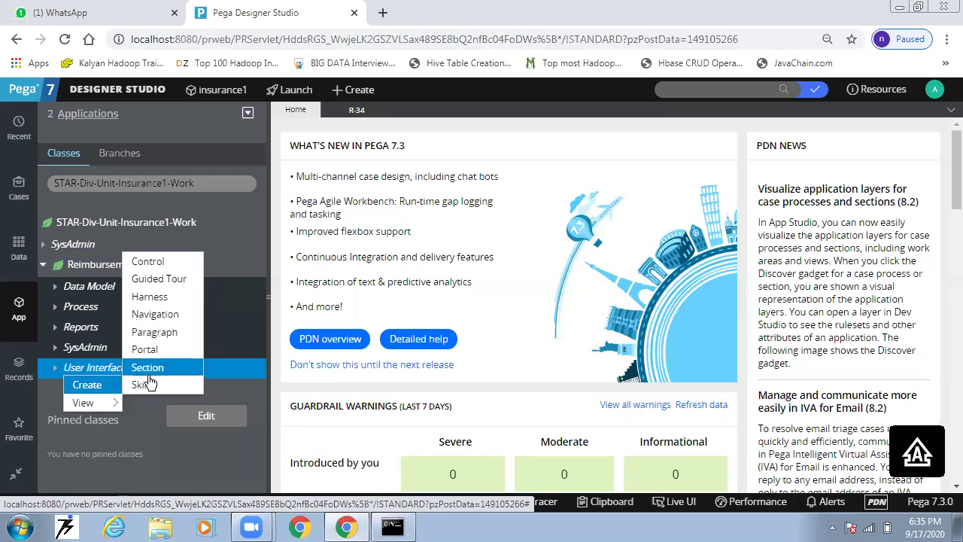
{"action": "left_click", "coordinate": [157, 333]}
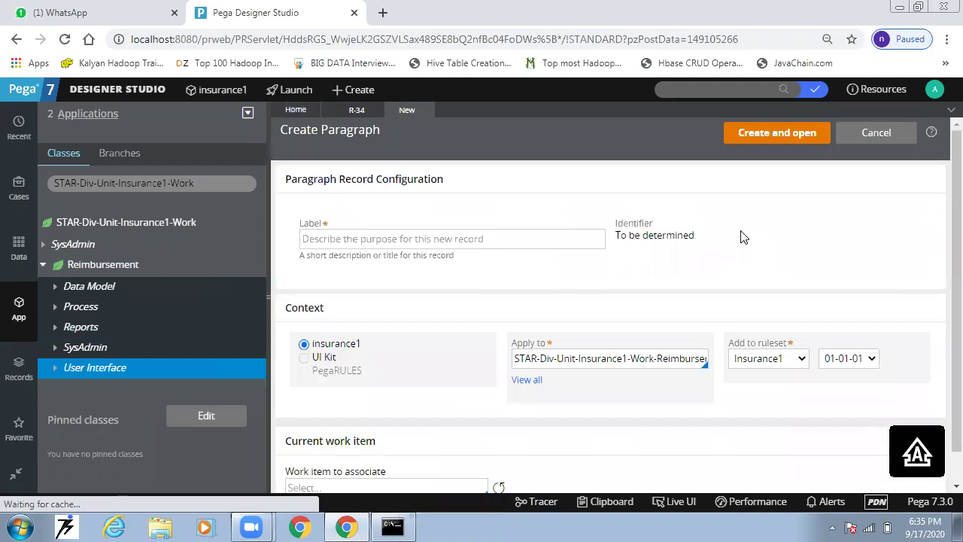
Step: Label the new paragraph record Screen2
{"action": "left_click", "coordinate": [352, 235]}
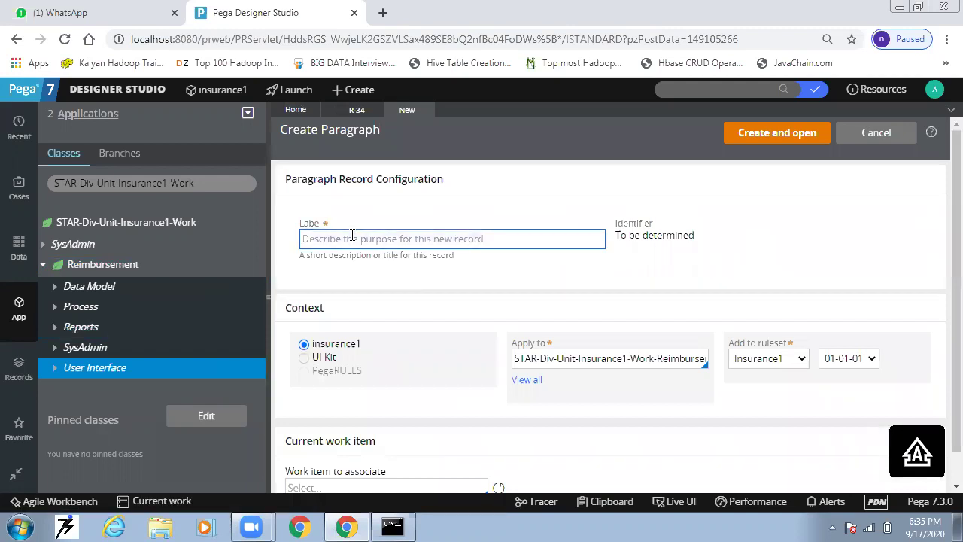
{"action": "type", "text": "sCREEN2"}
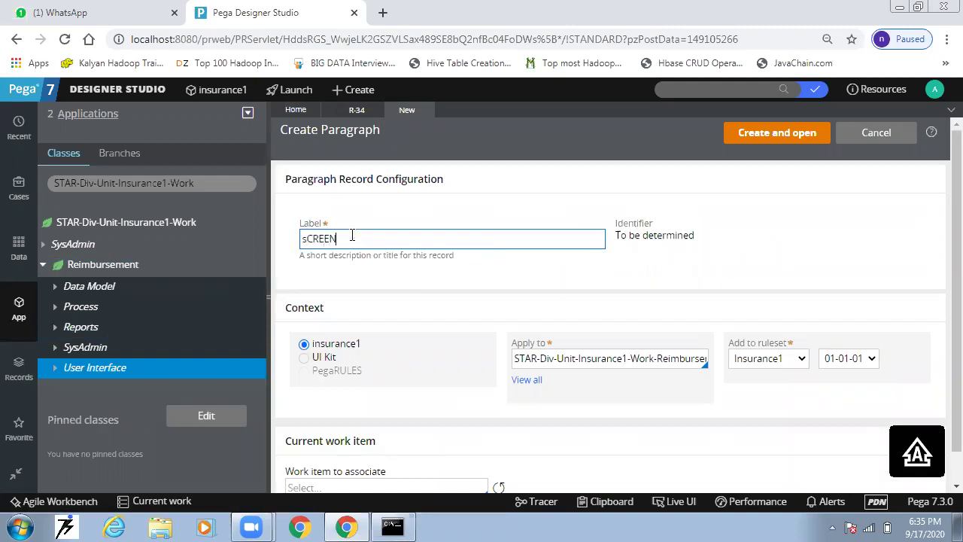
{"action": "key", "text": "BackSpace"}
{"action": "key", "text": "BackSpace"}
{"action": "key", "text": "BackSpace"}
{"action": "key", "text": "BackSpace"}
{"action": "key", "text": "BackSpace"}
{"action": "key", "text": "BackSpace"}
{"action": "key", "text": "BackSpace"}
{"action": "type", "text": "Screen2"}
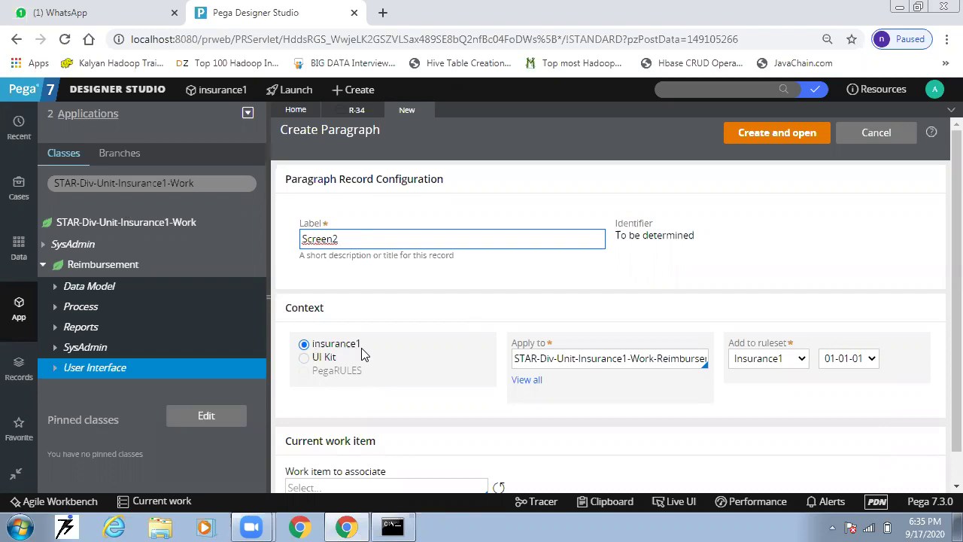
Step: Check the new paragraph's full Apply to class name, its label, and its ruleset and version
{"action": "left_click", "coordinate": [539, 358]}
{"action": "left_click_drag", "start_coordinate": [524, 359], "coordinate": [513, 358]}
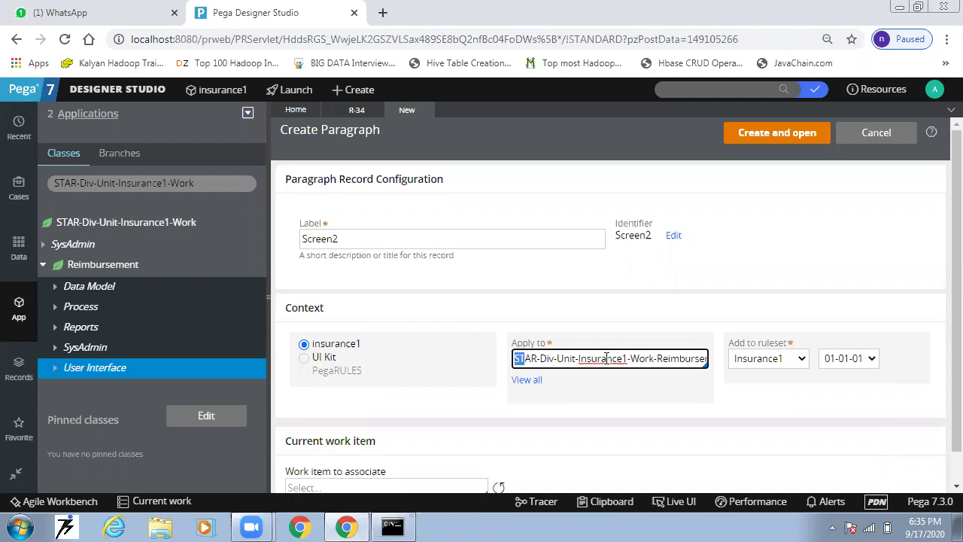
{"action": "left_click_drag", "start_coordinate": [629, 355], "coordinate": [684, 356]}
{"action": "left_click", "coordinate": [653, 355]}
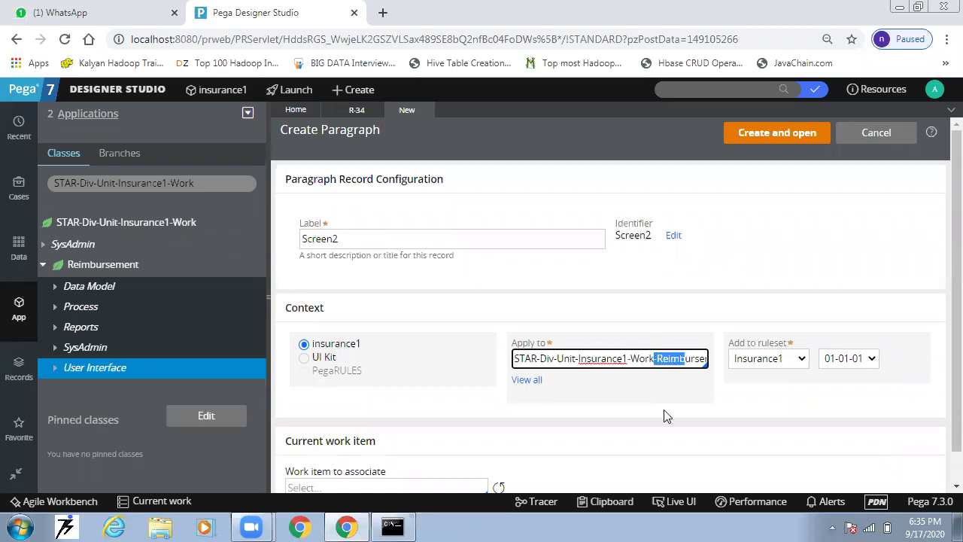
{"action": "key", "text": "Right"}
{"action": "key", "text": "Right"}
{"action": "key", "text": "Right"}
{"action": "key", "text": "Right"}
{"action": "key", "text": "Right"}
{"action": "key", "text": "Right"}
{"action": "key", "text": "Right"}
{"action": "key", "text": "Right"}
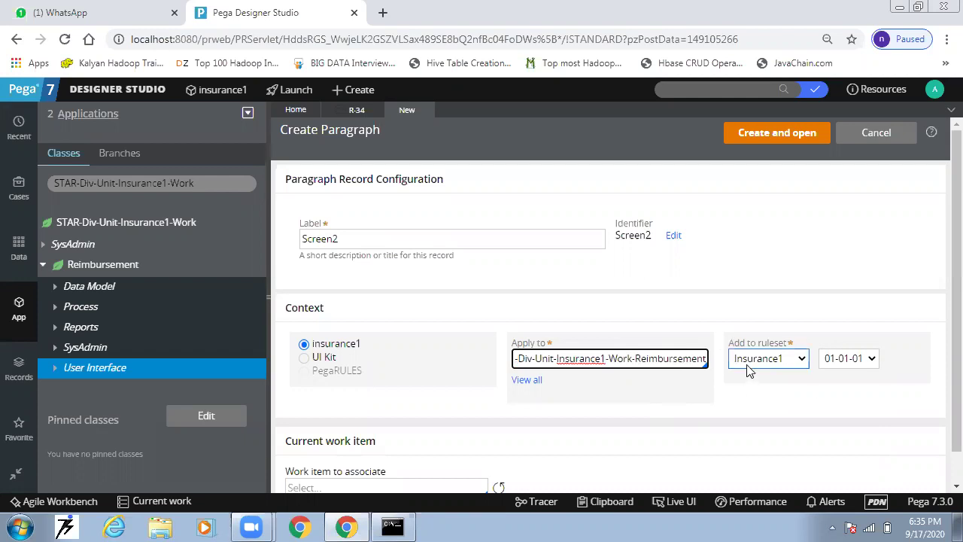
{"action": "left_click", "coordinate": [355, 237]}
{"action": "left_click_drag", "start_coordinate": [349, 239], "coordinate": [296, 249]}
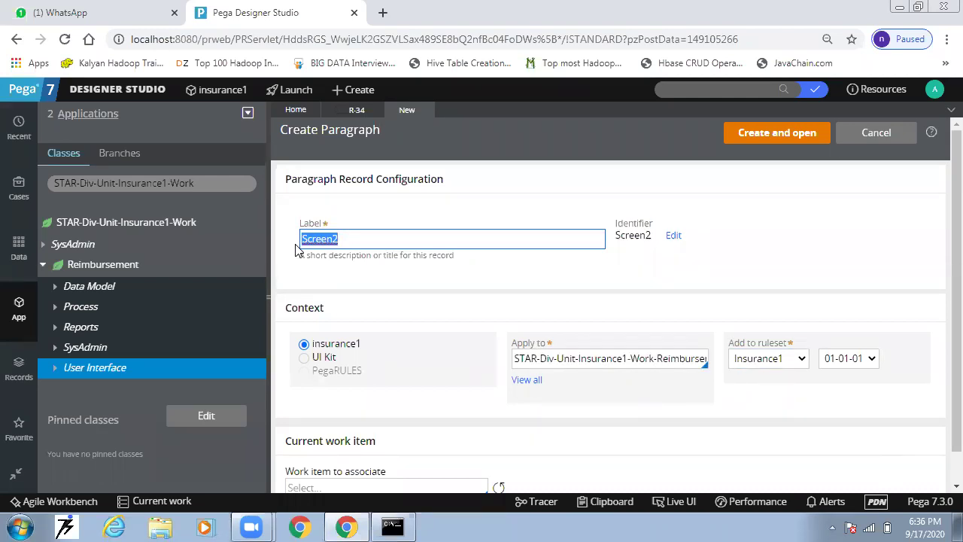
{"action": "left_click_drag", "start_coordinate": [320, 239], "coordinate": [314, 239]}
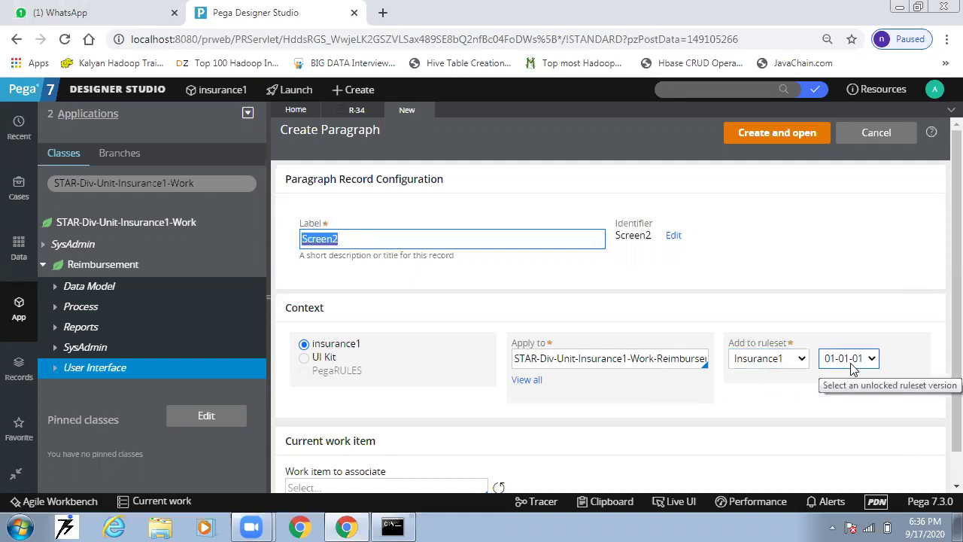
{"action": "scroll", "coordinate": [850, 367], "scroll_direction": "down", "scroll_amount": 1}
{"action": "scroll", "coordinate": [851, 366], "scroll_direction": "up", "scroll_amount": 1}
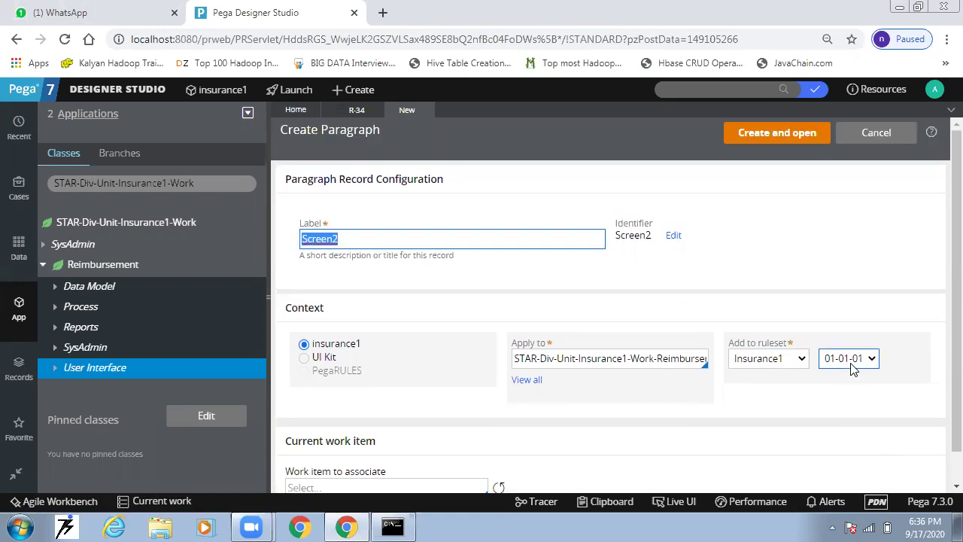
Step: Create and open the Screen2 paragraph and begin its text with the item number "1."
{"action": "left_click", "coordinate": [784, 140]}
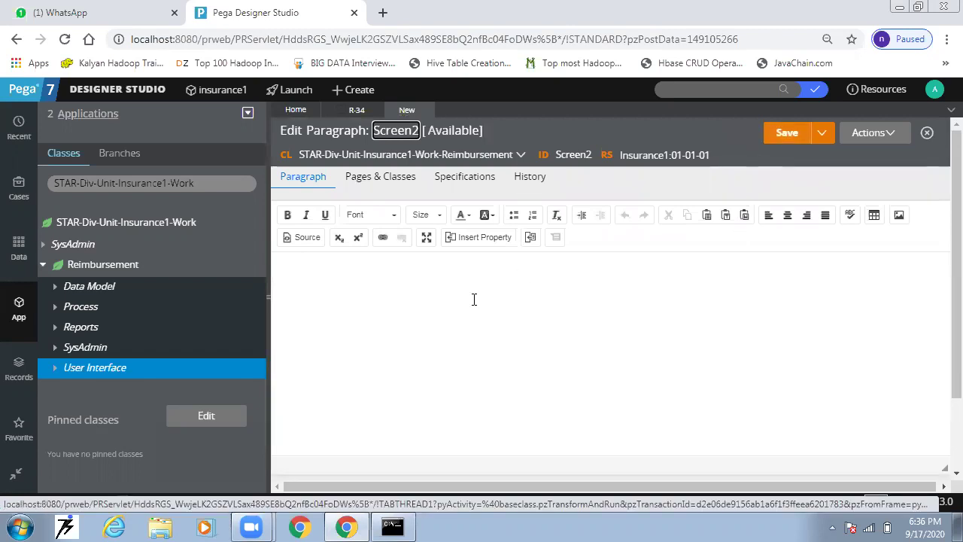
{"action": "scroll", "coordinate": [333, 296], "scroll_direction": "down", "scroll_amount": 2}
{"action": "scroll", "coordinate": [333, 291], "scroll_direction": "up", "scroll_amount": 2}
{"action": "left_click", "coordinate": [328, 281]}
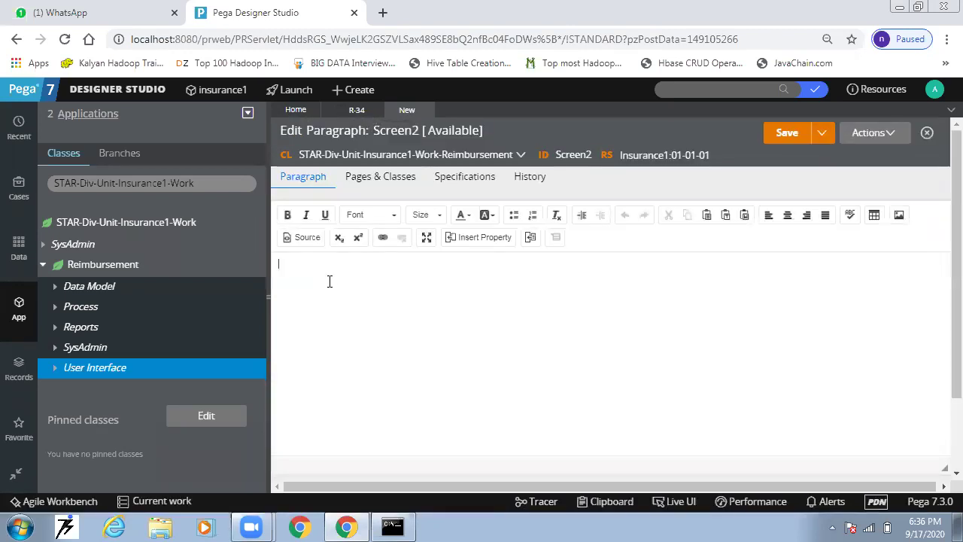
{"action": "type", "text": "1."}
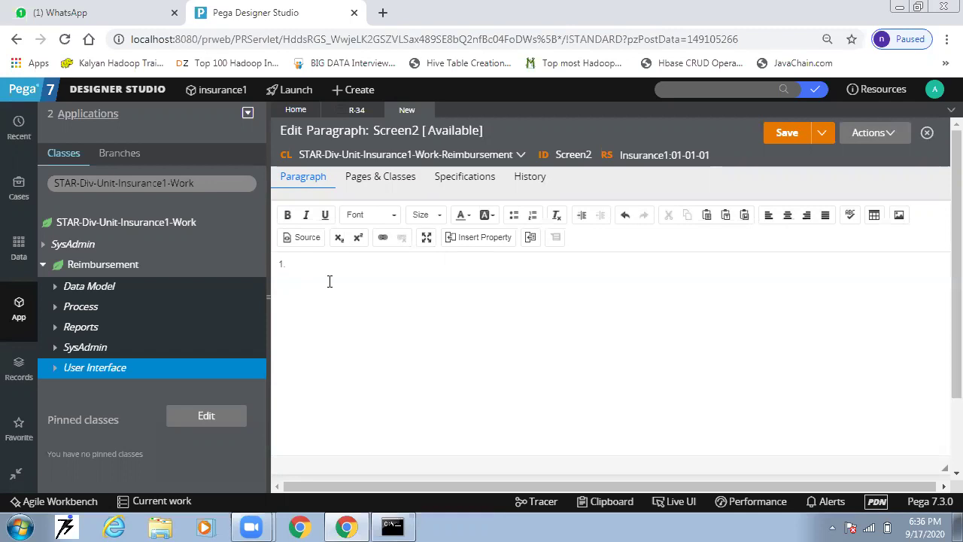
Step: Open the Health Insurance Application Design Document from the desktop in Word and find the Screen - 2 brief description of key documents
{"action": "left_click", "coordinate": [899, 7]}
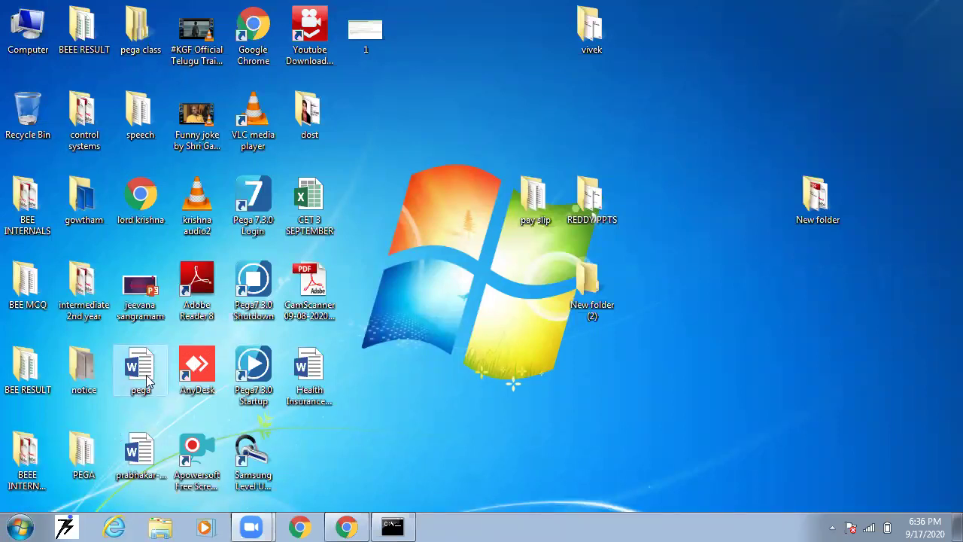
{"action": "double_click", "coordinate": [318, 369]}
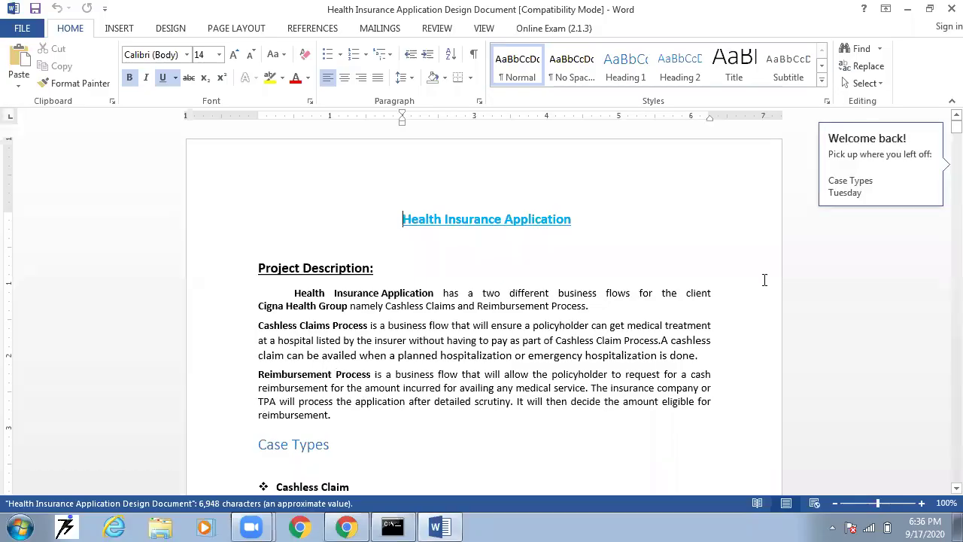
{"action": "left_click", "coordinate": [729, 302]}
{"action": "scroll", "coordinate": [728, 303], "scroll_direction": "down", "scroll_amount": 20}
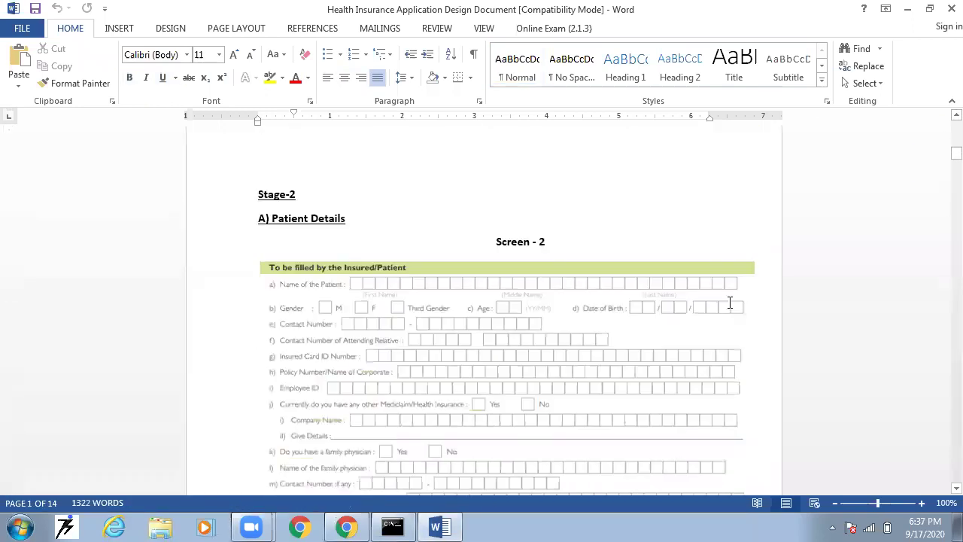
{"action": "scroll", "coordinate": [729, 302], "scroll_direction": "down", "scroll_amount": 20}
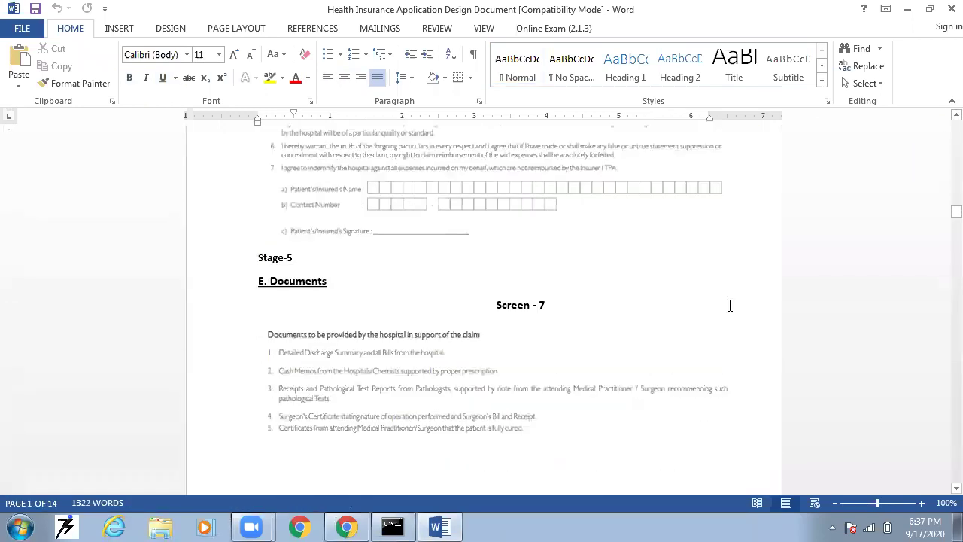
{"action": "scroll", "coordinate": [728, 307], "scroll_direction": "down", "scroll_amount": 8}
{"action": "scroll", "coordinate": [728, 307], "scroll_direction": "up", "scroll_amount": 15}
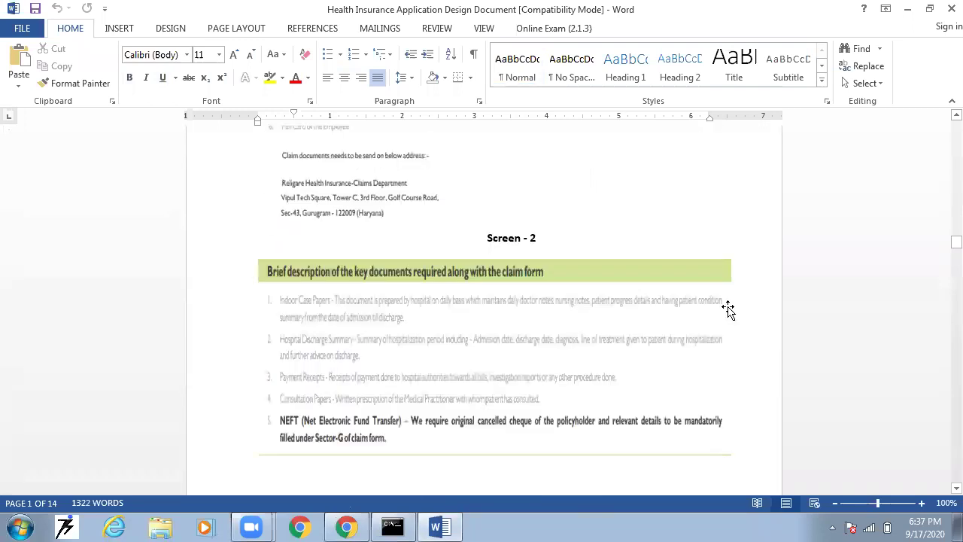
{"action": "scroll", "coordinate": [728, 306], "scroll_direction": "down", "scroll_amount": 10}
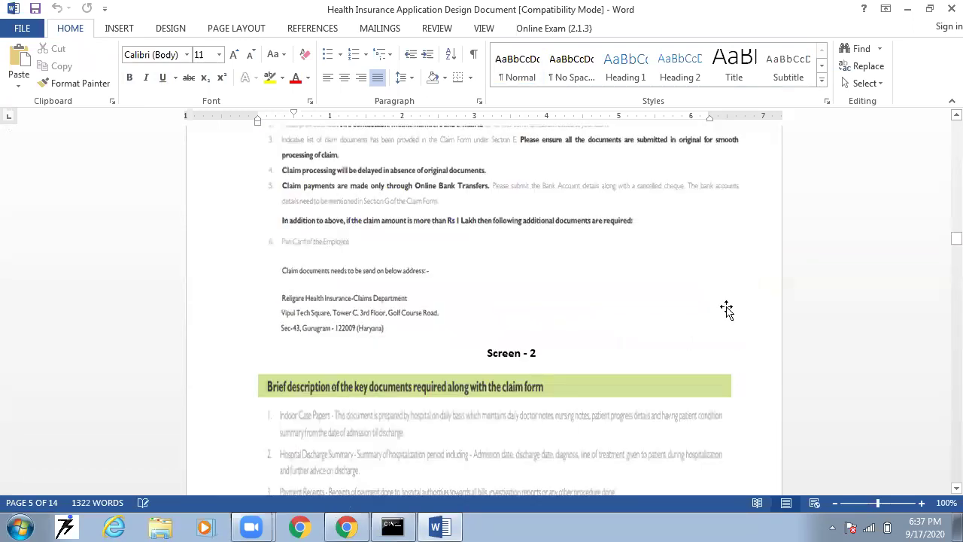
{"action": "scroll", "coordinate": [519, 406], "scroll_direction": "up", "scroll_amount": 1}
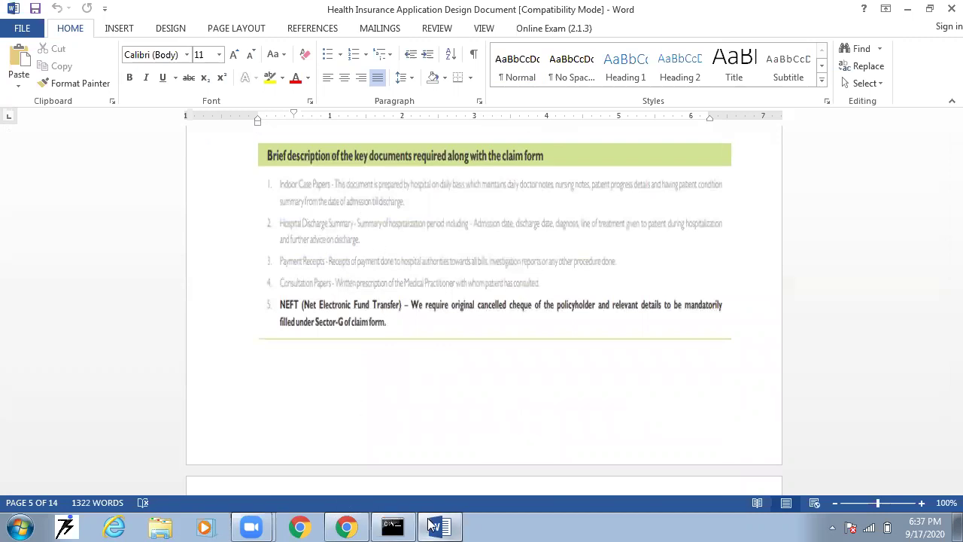
Step: Switch back to Pega Designer Studio in Chrome and write "Indoor case papers" after the item number 1
{"action": "mouse_move", "coordinate": [462, 524]}
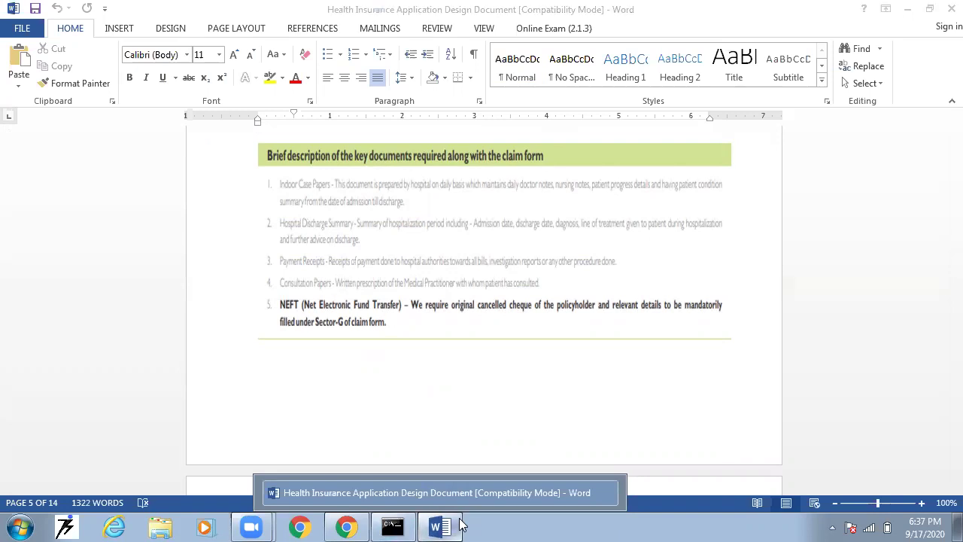
{"action": "left_click", "coordinate": [461, 524]}
{"action": "left_click", "coordinate": [346, 526]}
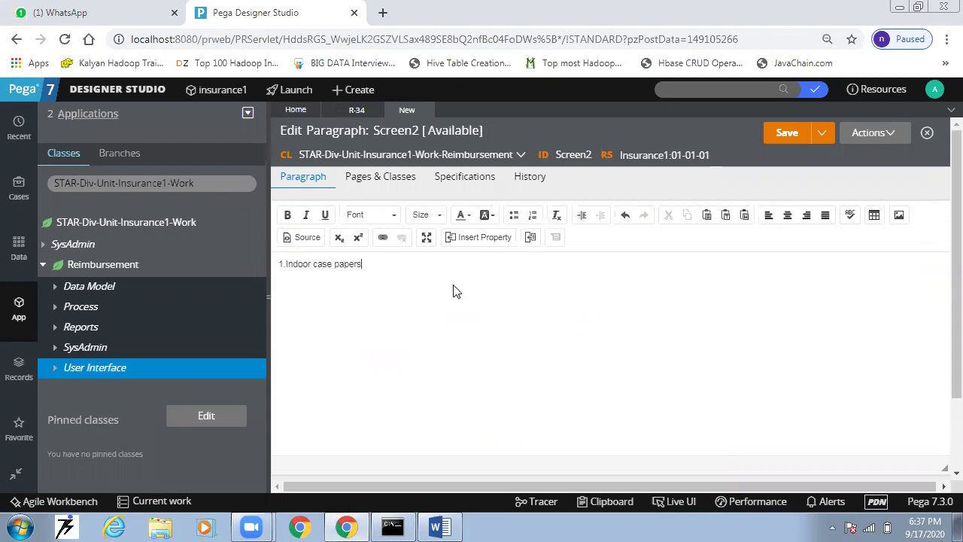
{"action": "left_click", "coordinate": [402, 270]}
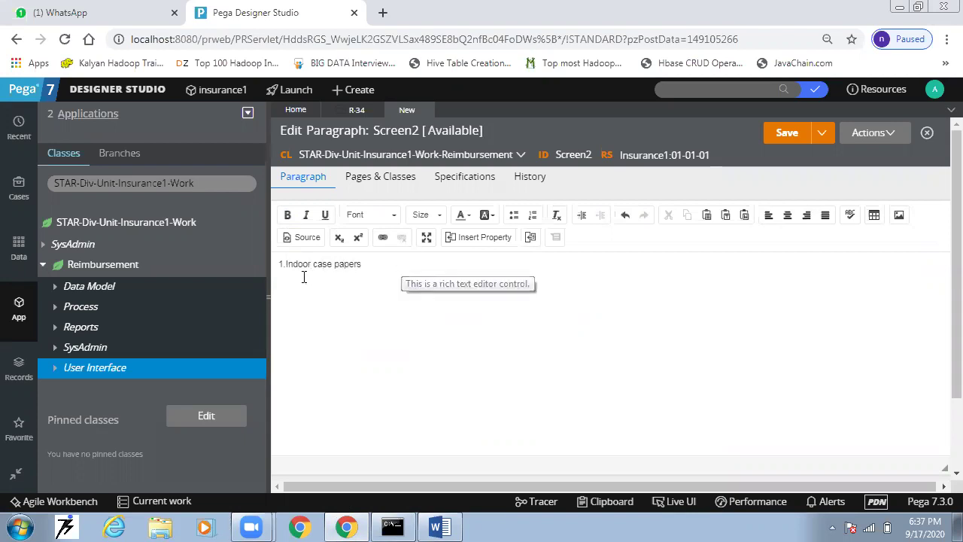
Step: Make the words "Indoor case papers" in item 1 bold and italic
{"action": "left_click_drag", "start_coordinate": [362, 264], "coordinate": [282, 263]}
{"action": "left_click", "coordinate": [288, 216]}
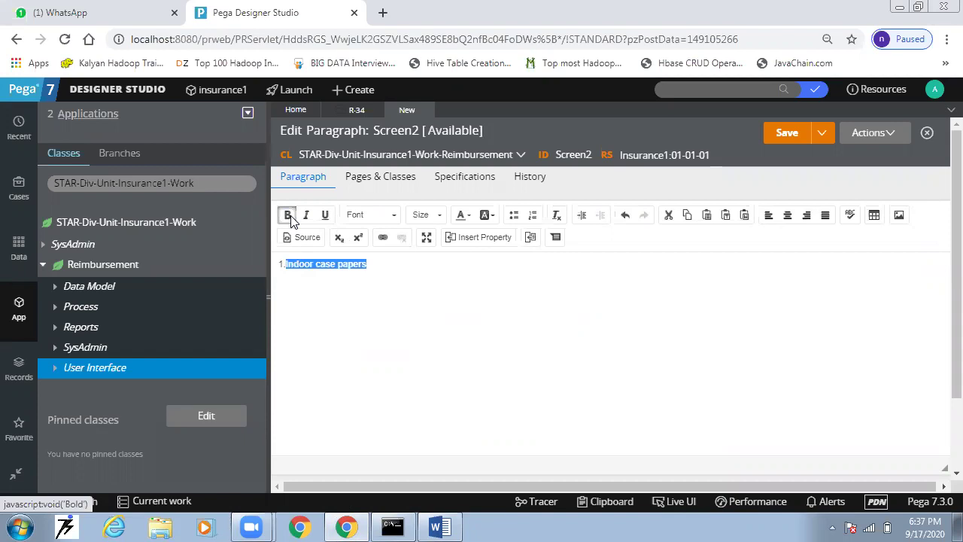
{"action": "left_click", "coordinate": [306, 215]}
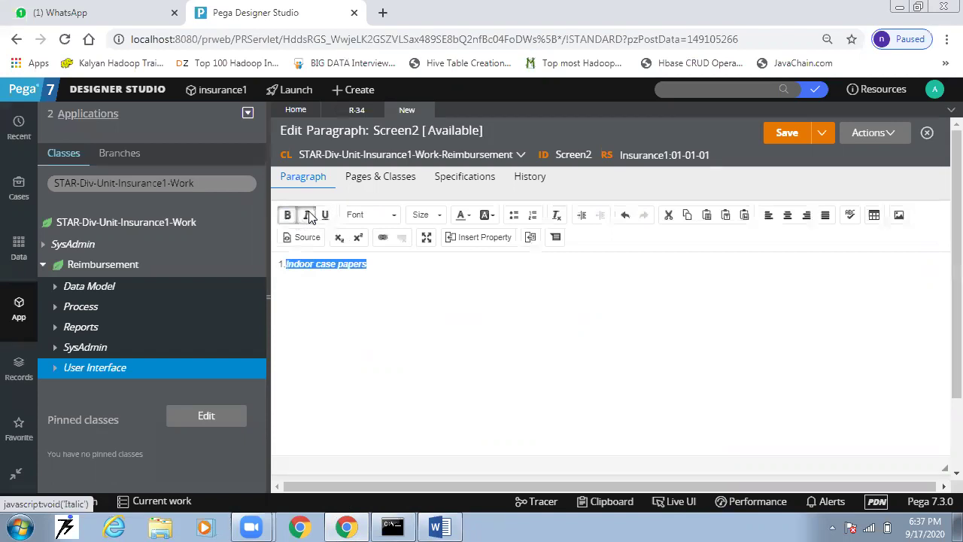
Step: Extend item 1 with "hdjhsdjjhdj llqoqopo, dhjghjhkj" and remove the italics from "dhjghjhkj"
{"action": "left_click", "coordinate": [395, 287]}
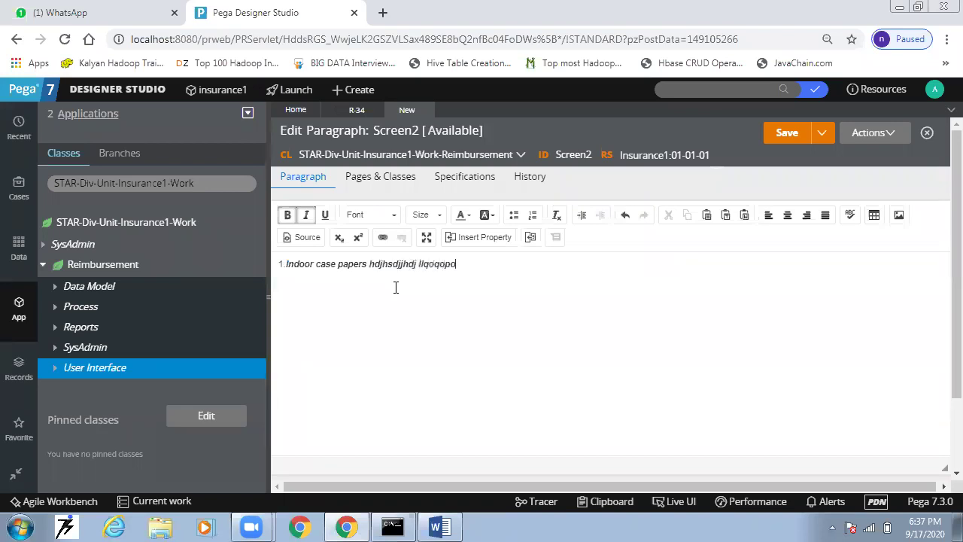
{"action": "type", "text": "dhjghjh"}
{"action": "left_click_drag", "start_coordinate": [461, 264], "coordinate": [508, 264]}
{"action": "left_click", "coordinate": [306, 215]}
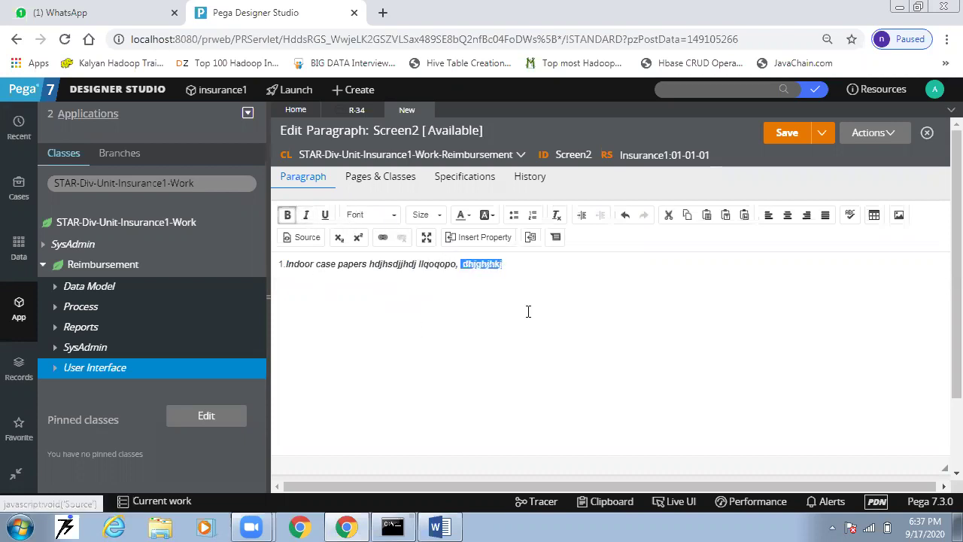
{"action": "left_click", "coordinate": [439, 299]}
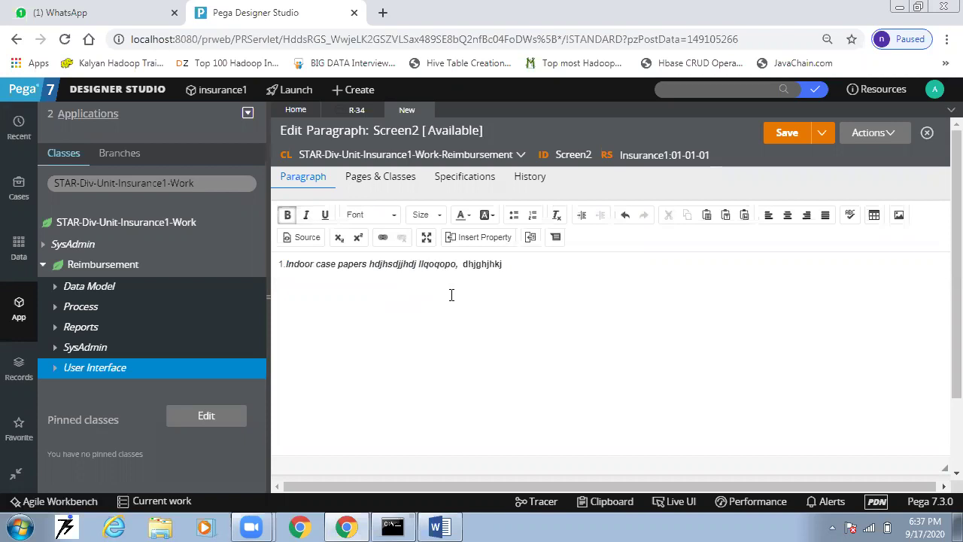
Step: Set the font size of the word "dhjghjhkj" at the end of item 1 to 14
{"action": "left_click", "coordinate": [435, 216]}
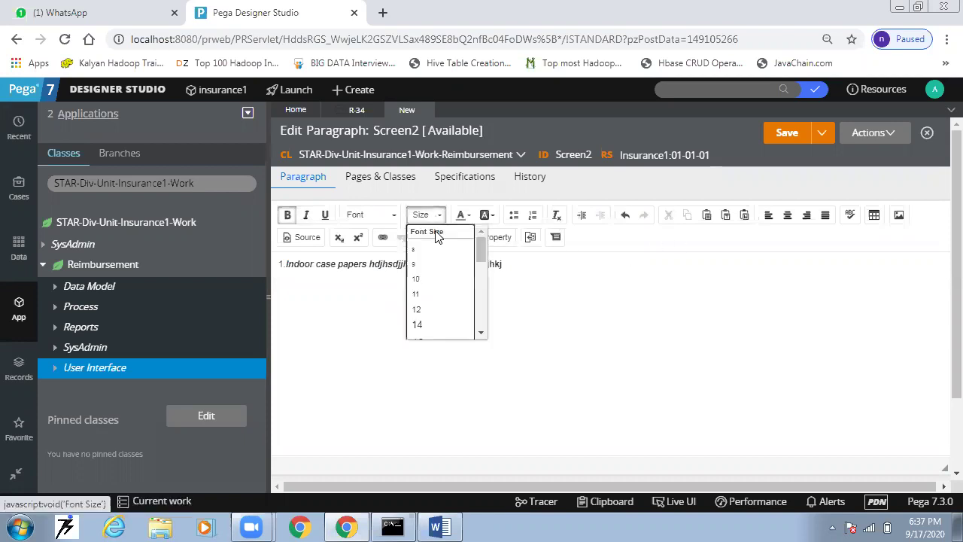
{"action": "left_click", "coordinate": [557, 314]}
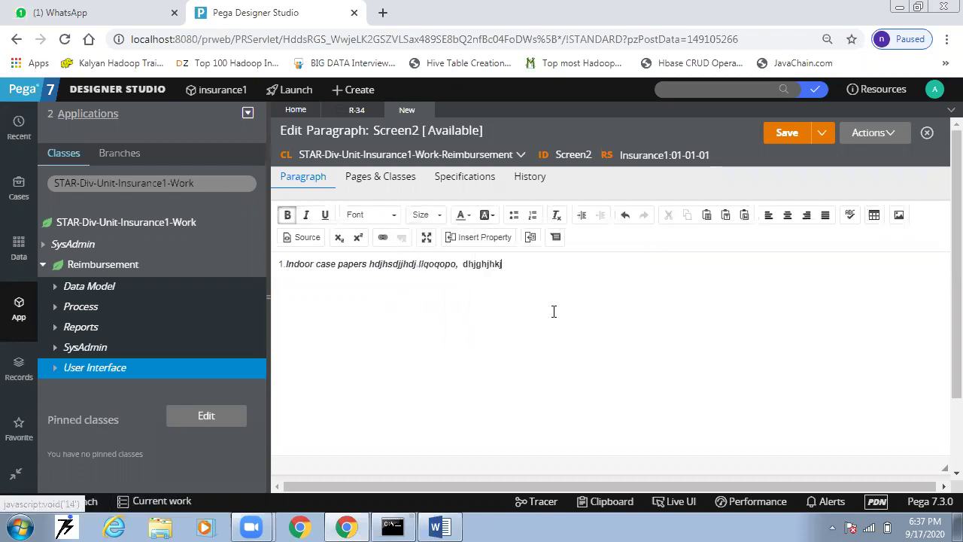
{"action": "double_click", "coordinate": [464, 264]}
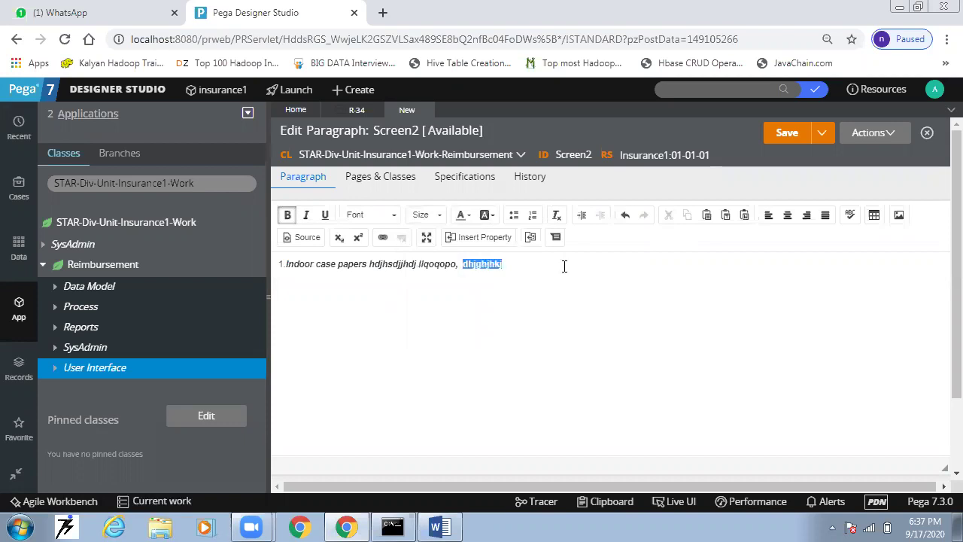
{"action": "left_click", "coordinate": [428, 215]}
{"action": "left_click", "coordinate": [418, 325]}
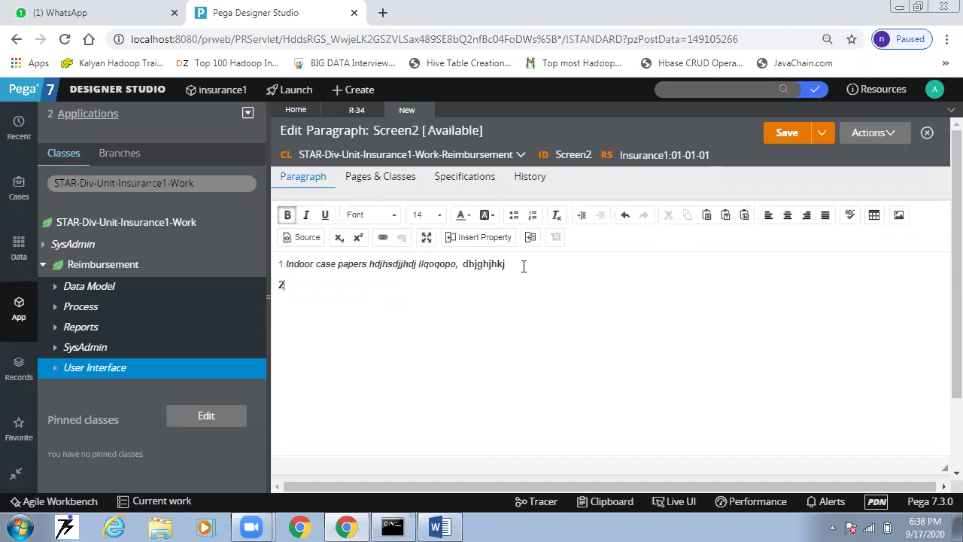
Step: Add the lines "2. hdkjajoiwuoiqueijrwk,.,mnnmlkK;LKSL;WLD;WLDLKJDLKWJUI", "3.GHGQHYQYUWQUHWKJHKJAJSLKJLKS" and "4.BHJGAHDGUOIIUWOUIOWUHKJVGCHGS." below item 1
{"action": "type", "text": "dkjajoiwuoiqueijrwk,.,mnnm"}
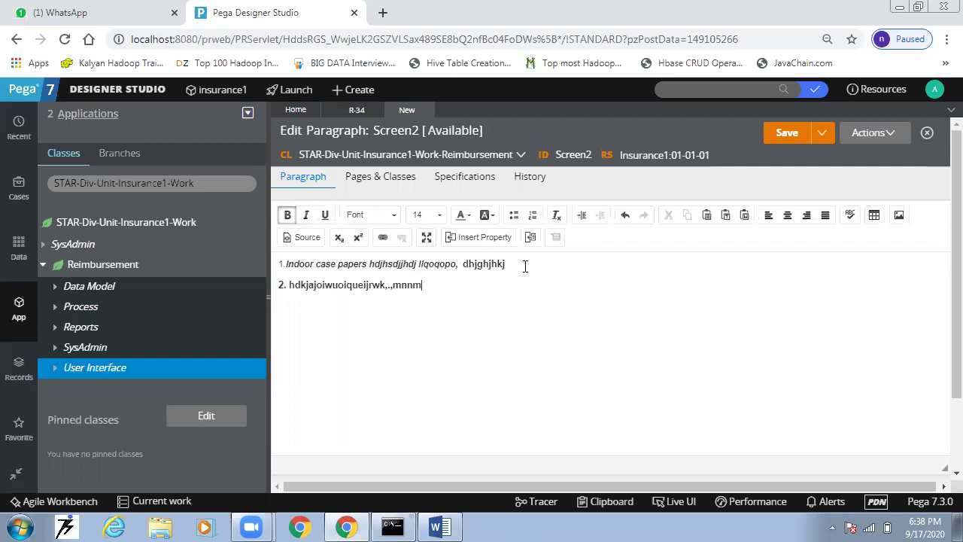
{"action": "type", "text": "lkK;LKSL;WLD;WLDLKJDLKWJUI 3."}
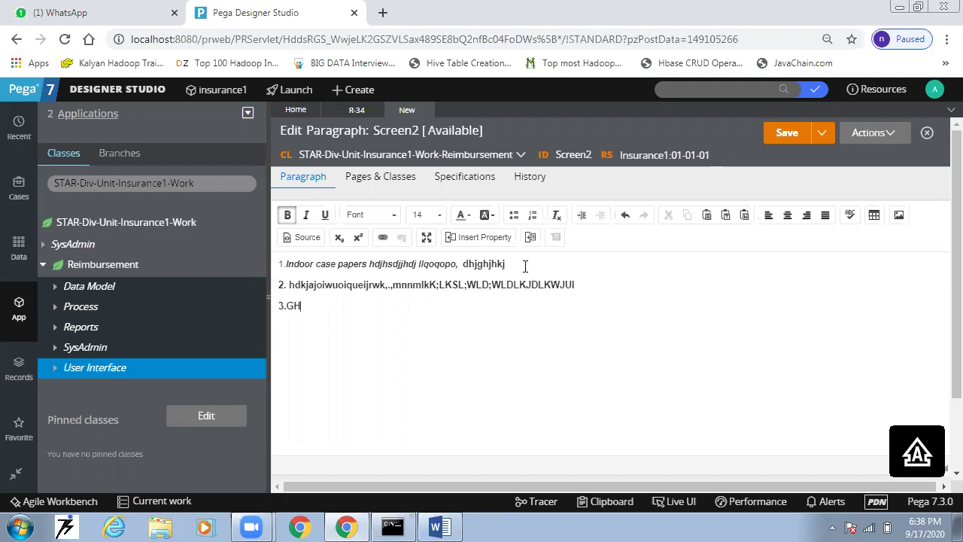
{"action": "type", "text": "GHGQHYQYUWQUHWKJHKJAJSLKJLKS"}
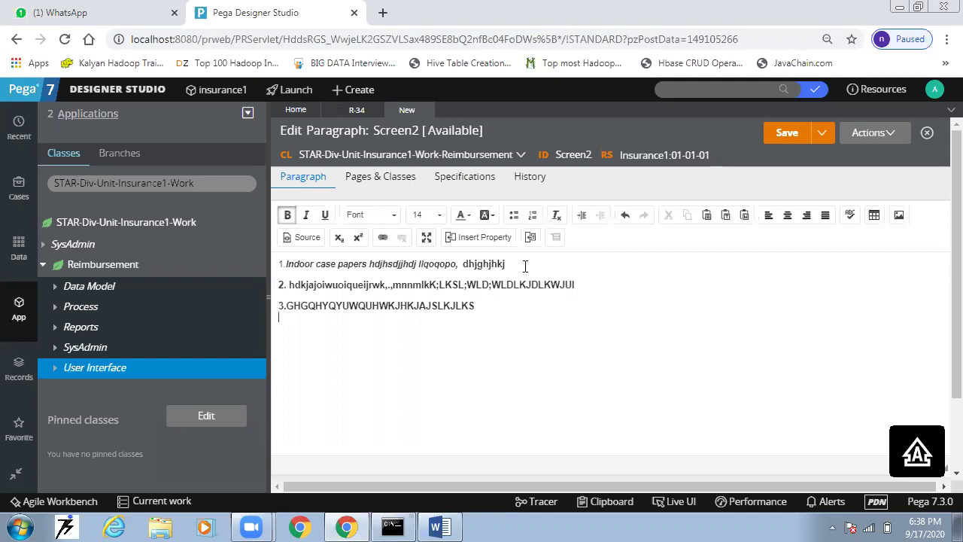
{"action": "type", "text": " 4.BHJGAHDGUOIIUWOUIOWUHKJVGCHGS."}
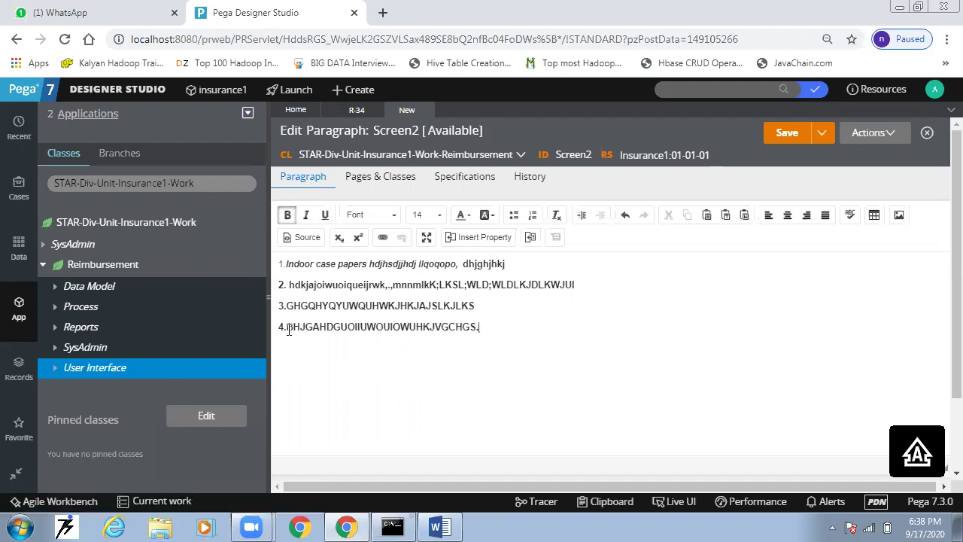
Step: Reduce the font size of item 4's text after its number to 11
{"action": "left_click_drag", "start_coordinate": [288, 327], "coordinate": [477, 327]}
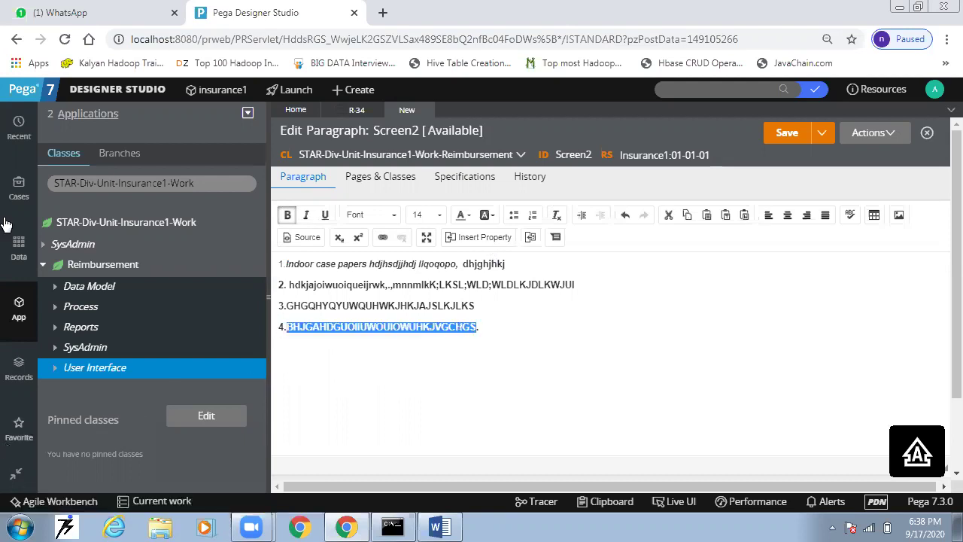
{"action": "left_click", "coordinate": [440, 218]}
{"action": "left_click", "coordinate": [418, 293]}
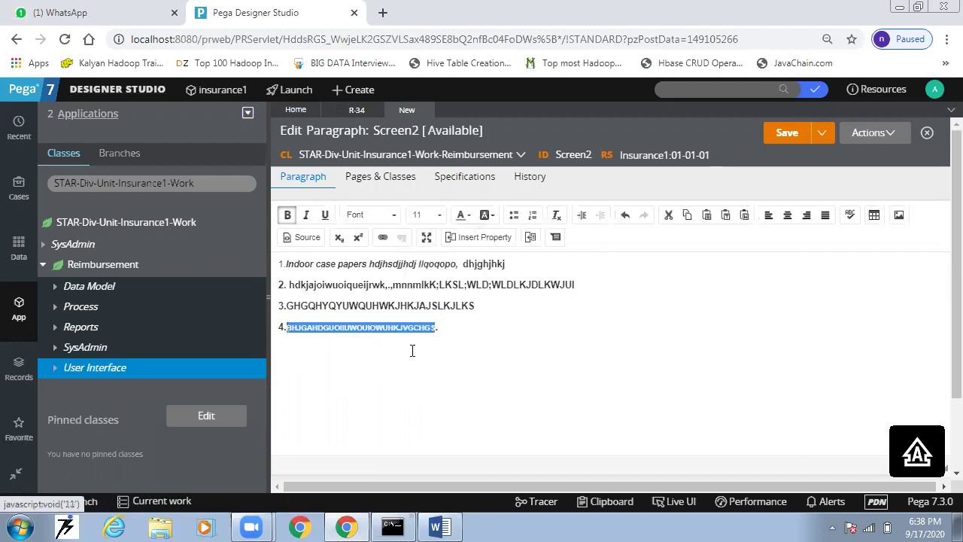
{"action": "left_click", "coordinate": [490, 367]}
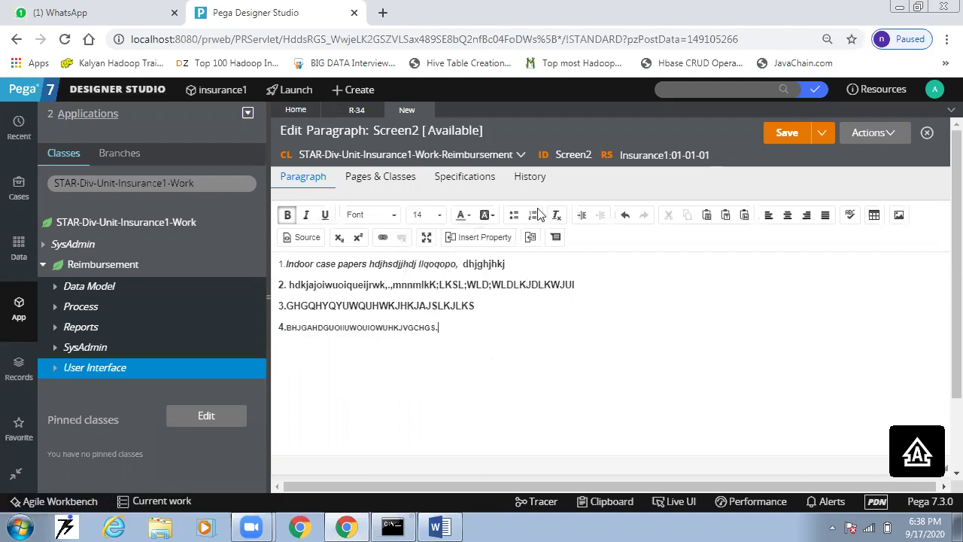
Step: Give the text of item 4 after its number a blue background color
{"action": "left_click", "coordinate": [489, 219]}
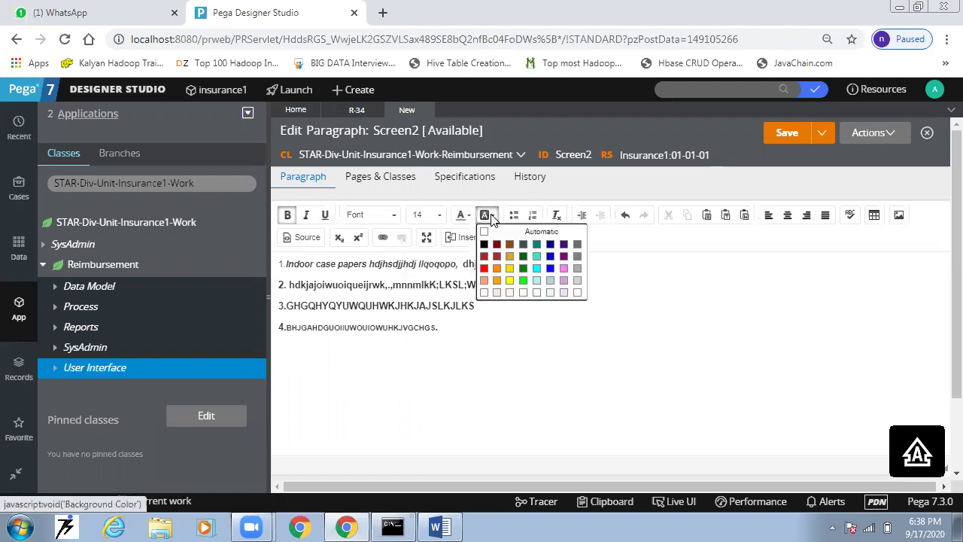
{"action": "left_click", "coordinate": [285, 327]}
{"action": "left_click_drag", "start_coordinate": [286, 327], "coordinate": [492, 330]}
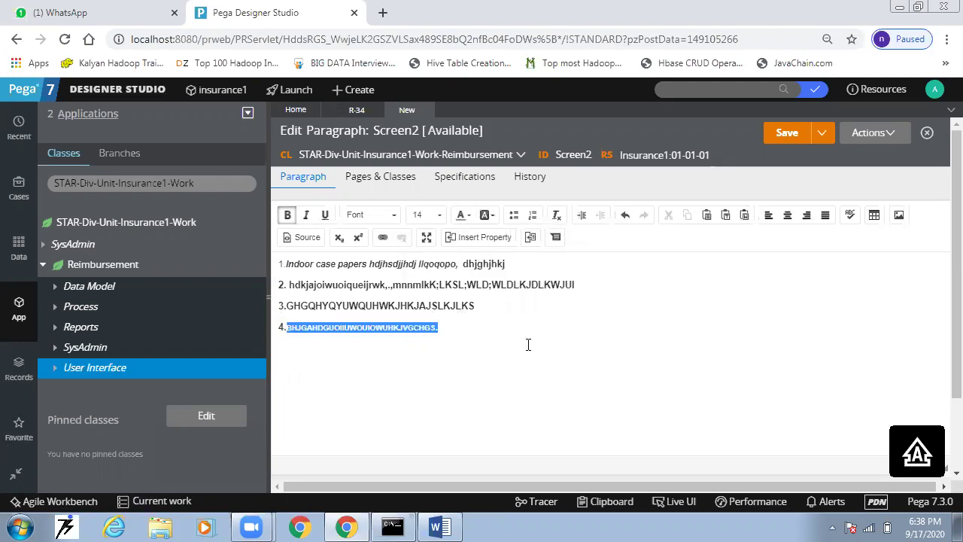
{"action": "left_click", "coordinate": [489, 216]}
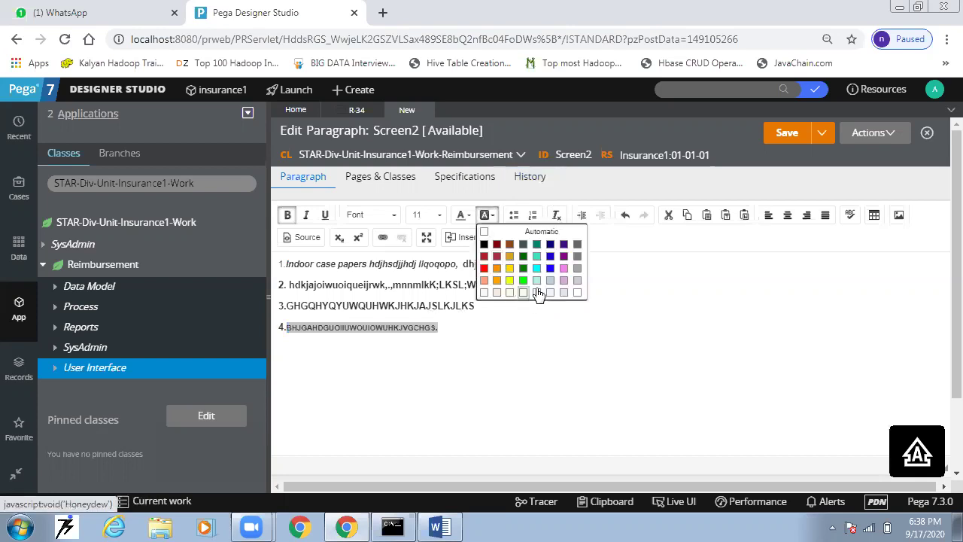
{"action": "left_click", "coordinate": [551, 259]}
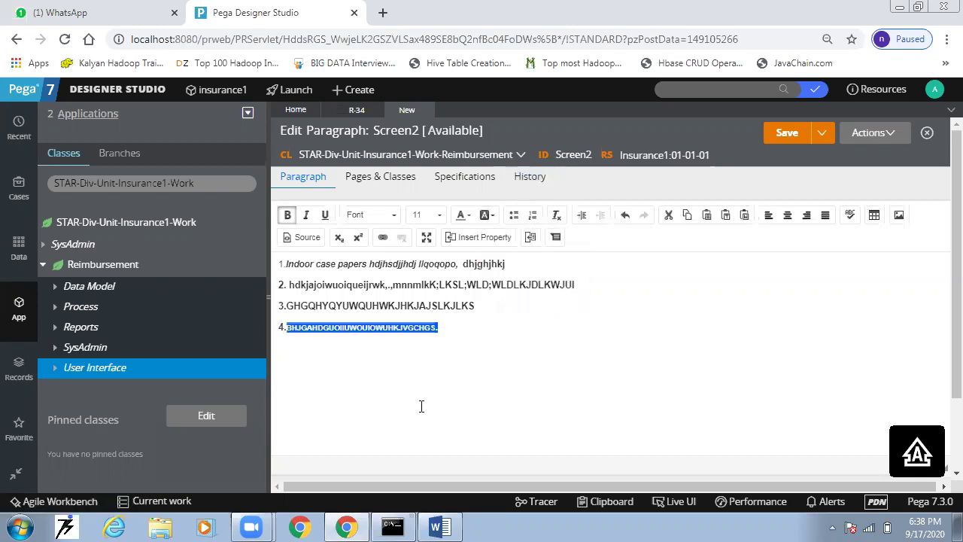
Step: Change the text color of the whole item 3 line to orange
{"action": "left_click_drag", "start_coordinate": [280, 303], "coordinate": [481, 303]}
{"action": "left_click", "coordinate": [466, 218]}
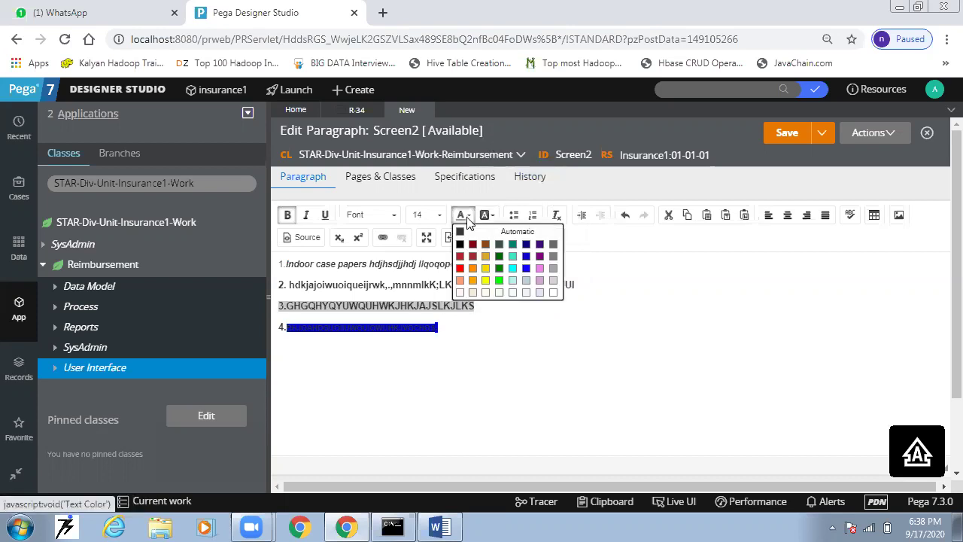
{"action": "left_click", "coordinate": [474, 271]}
{"action": "left_click", "coordinate": [531, 363]}
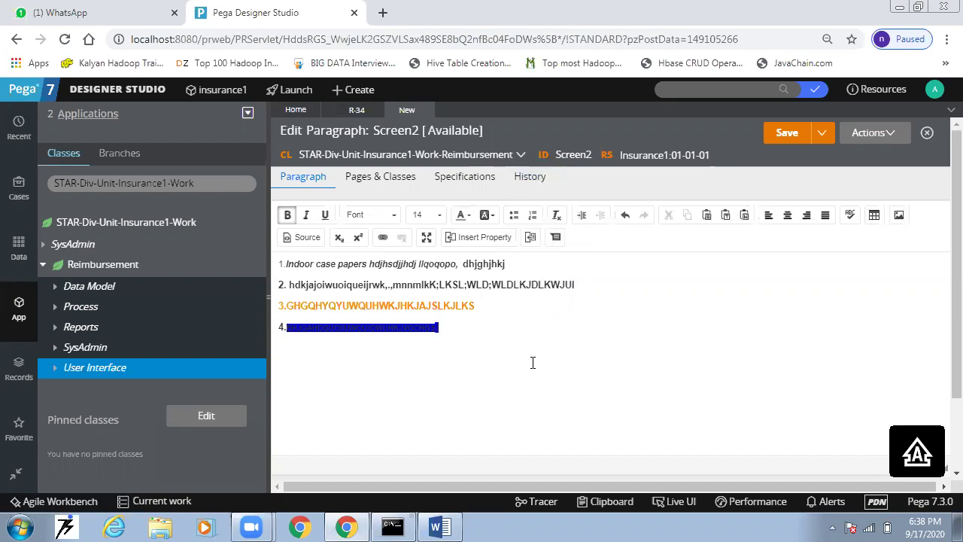
Step: Change the background color of the whole item 4 line, including its number, to black
{"action": "left_click_drag", "start_coordinate": [444, 334], "coordinate": [280, 340]}
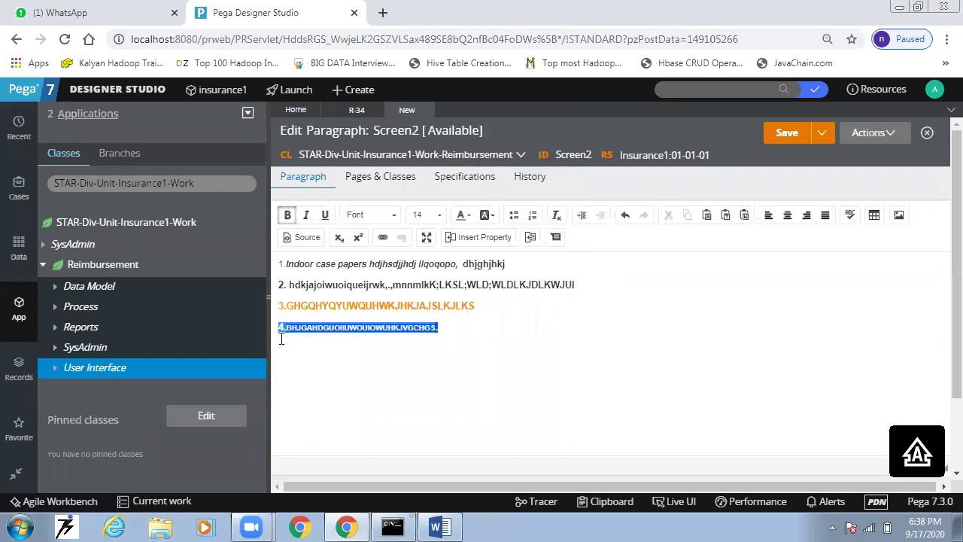
{"action": "left_click", "coordinate": [489, 216]}
{"action": "left_click", "coordinate": [484, 244]}
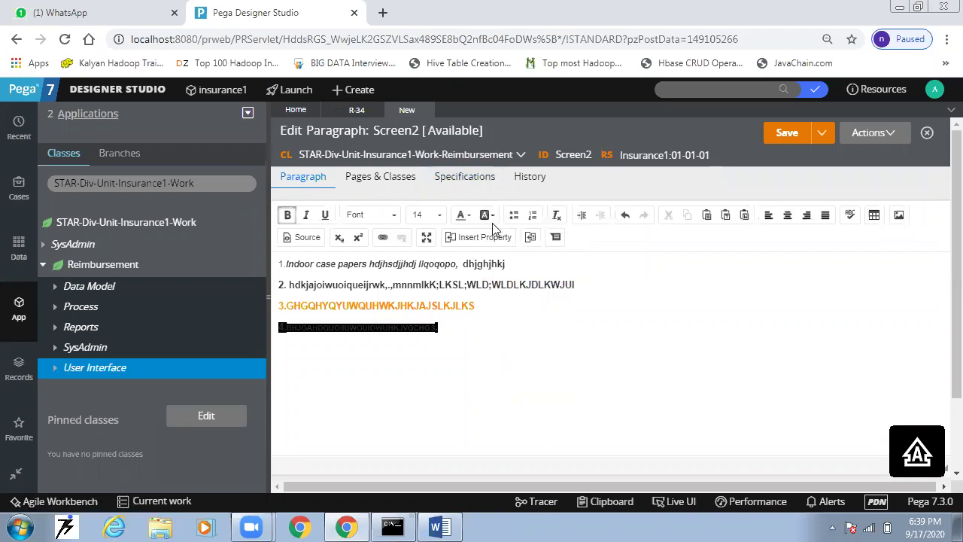
Step: Reset the background color of the whole item 4 line to Automatic
{"action": "left_click", "coordinate": [489, 215]}
{"action": "left_click", "coordinate": [481, 348]}
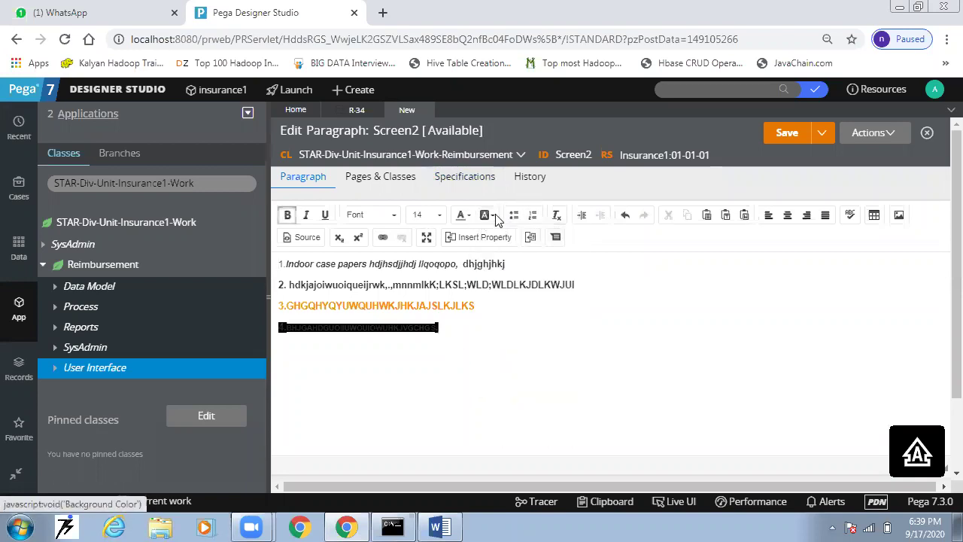
{"action": "left_click", "coordinate": [488, 215]}
{"action": "left_click", "coordinate": [456, 354]}
{"action": "left_click_drag", "start_coordinate": [447, 329], "coordinate": [276, 331]}
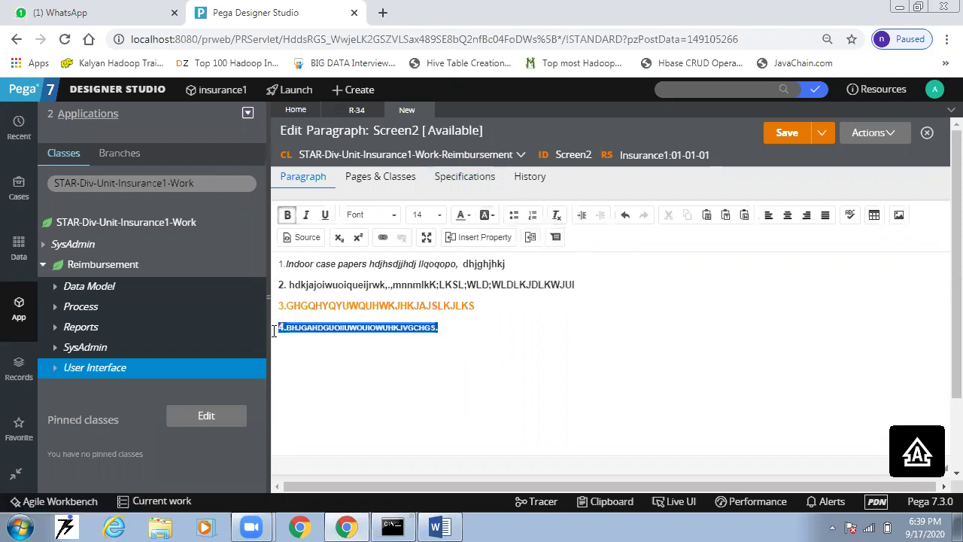
{"action": "left_click", "coordinate": [485, 216]}
{"action": "left_click", "coordinate": [485, 236]}
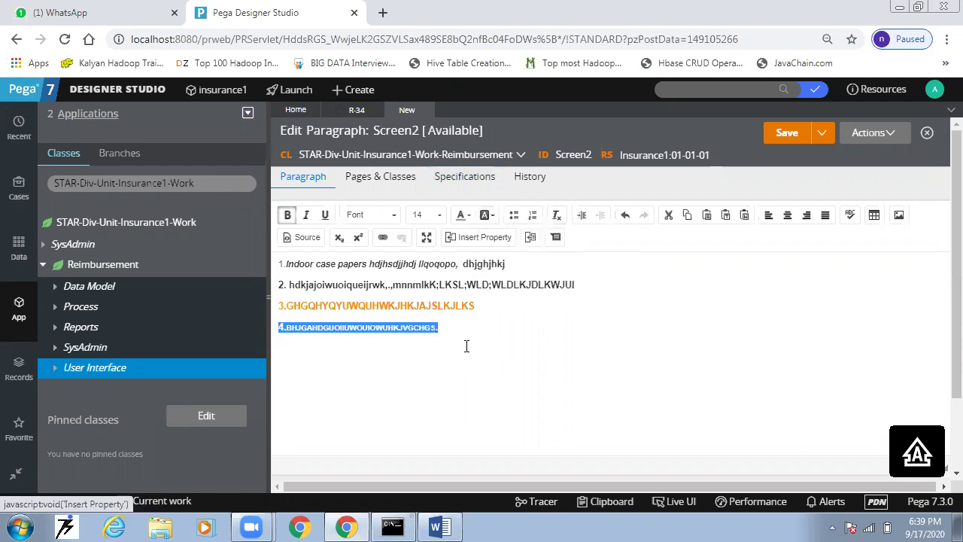
{"action": "left_click", "coordinate": [480, 385]}
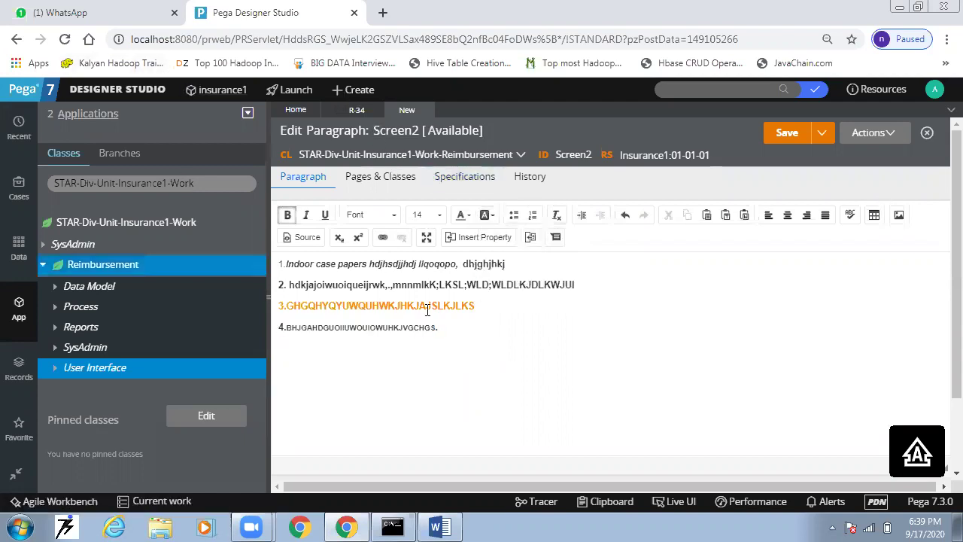
Step: Save the Screen2 paragraph and list the paragraph rules in the Reimbursement class's User Interface category
{"action": "left_click", "coordinate": [787, 134]}
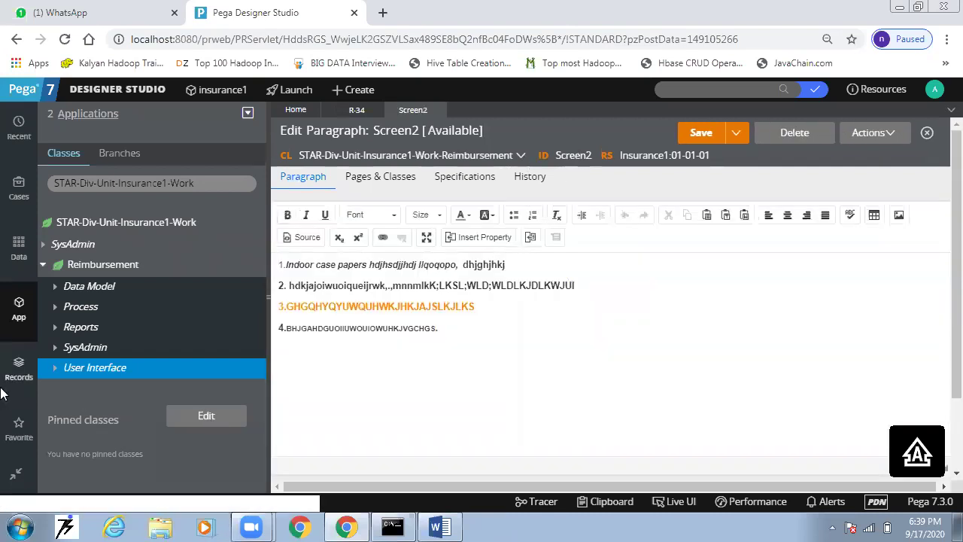
{"action": "left_click", "coordinate": [55, 367]}
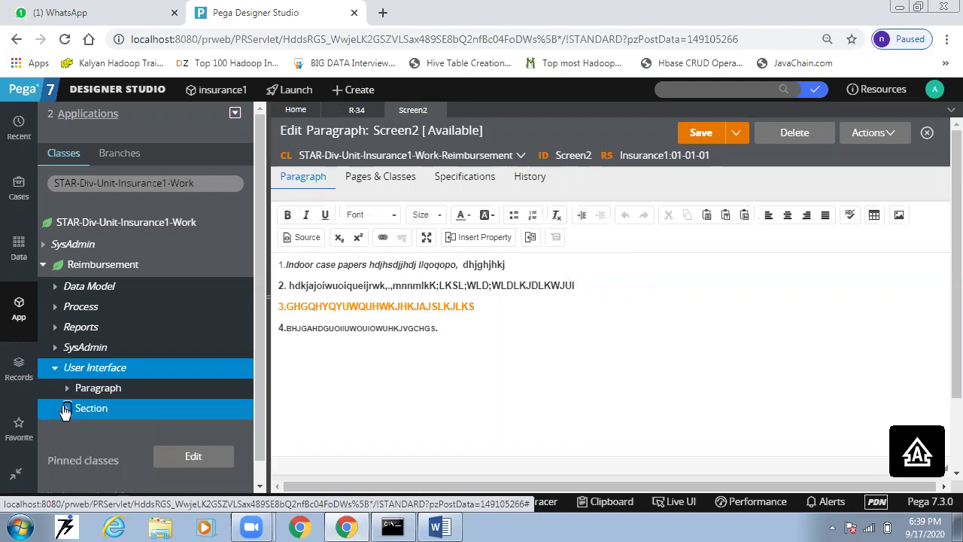
{"action": "left_click", "coordinate": [67, 408]}
{"action": "left_click", "coordinate": [67, 407]}
{"action": "left_click", "coordinate": [67, 387]}
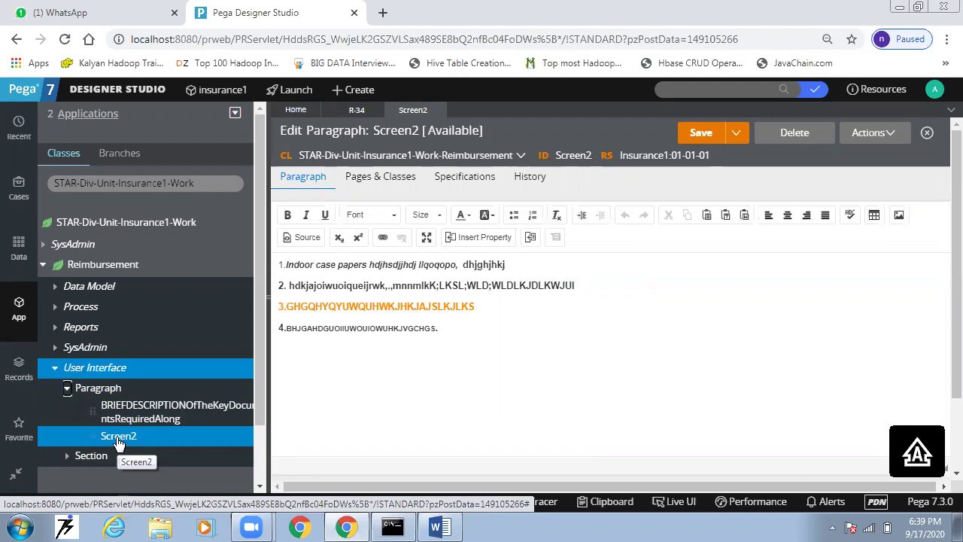
Step: List the section rules of the Reimbursement class and open the BroadGuidelinesForClaimProcess section
{"action": "left_click", "coordinate": [19, 192]}
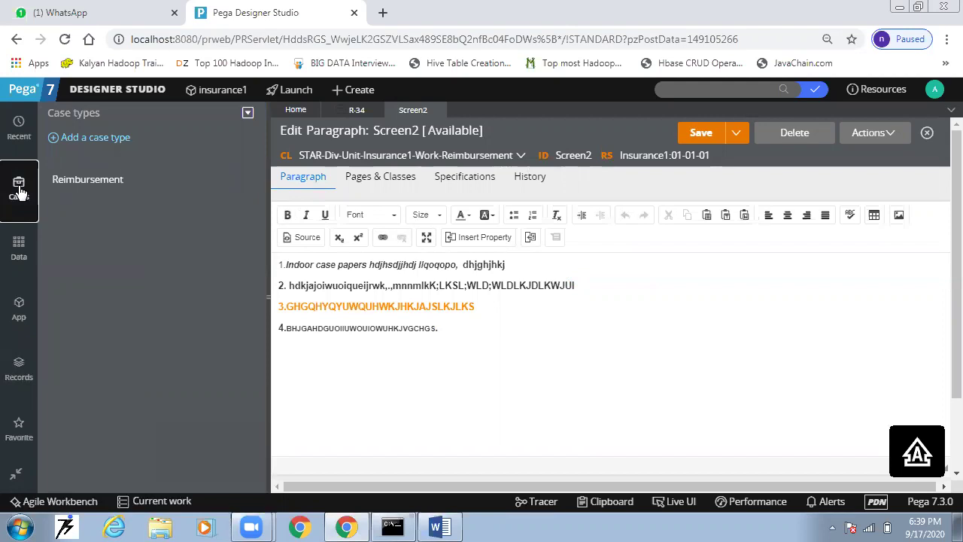
{"action": "left_click", "coordinate": [19, 311]}
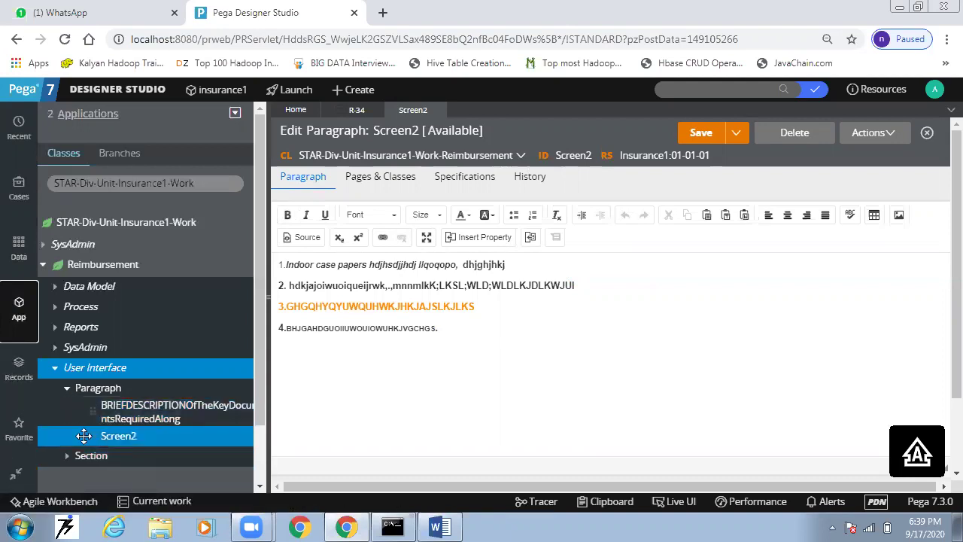
{"action": "left_click", "coordinate": [67, 456]}
{"action": "scroll", "coordinate": [148, 448], "scroll_direction": "down", "scroll_amount": 3}
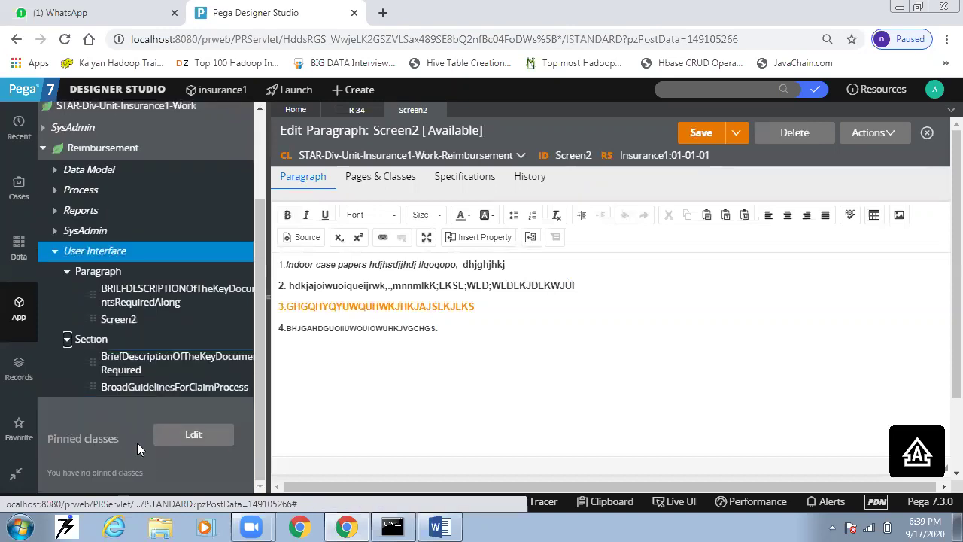
{"action": "left_click", "coordinate": [211, 388]}
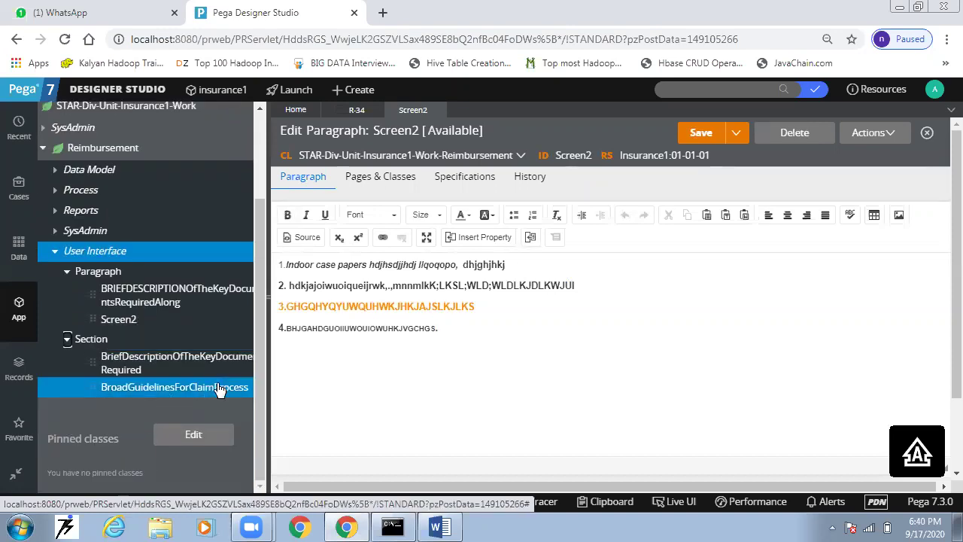
Step: View the Reimbursement case type's life cycle and open the BriefDescriptionOfTheKeyDocumentsRequired section rule
{"action": "left_click", "coordinate": [19, 188]}
{"action": "left_click", "coordinate": [89, 180]}
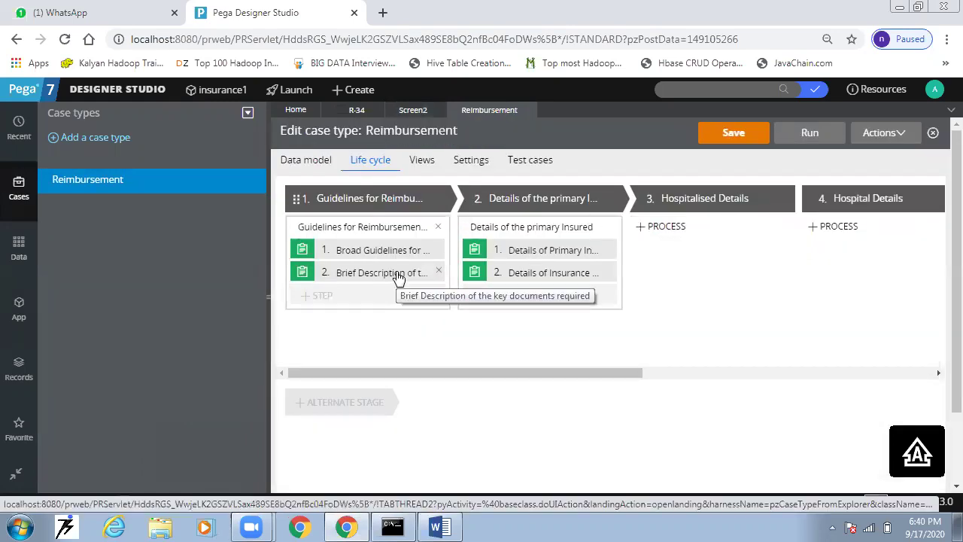
{"action": "left_click", "coordinate": [18, 309]}
{"action": "scroll", "coordinate": [135, 437], "scroll_direction": "down", "scroll_amount": 2}
{"action": "scroll", "coordinate": [136, 438], "scroll_direction": "down", "scroll_amount": 1}
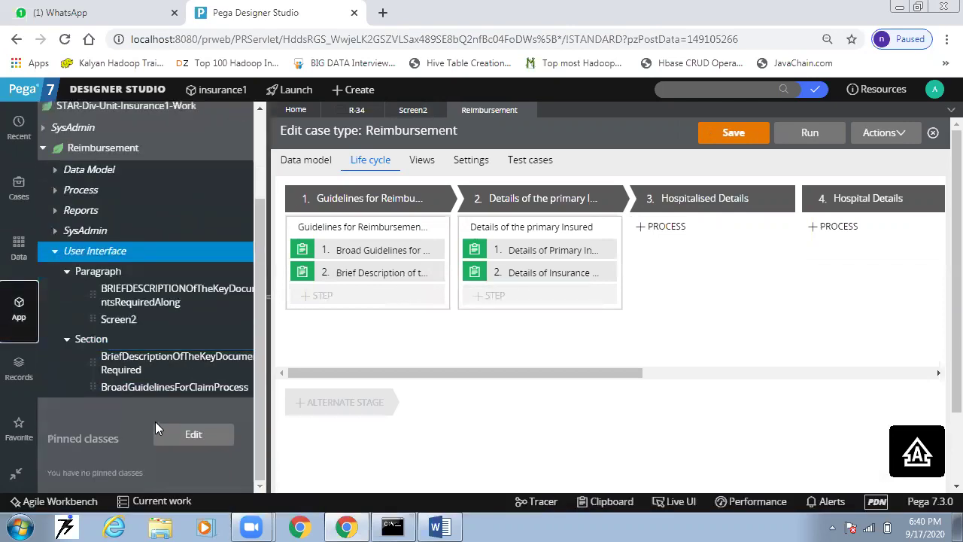
{"action": "left_click", "coordinate": [207, 359]}
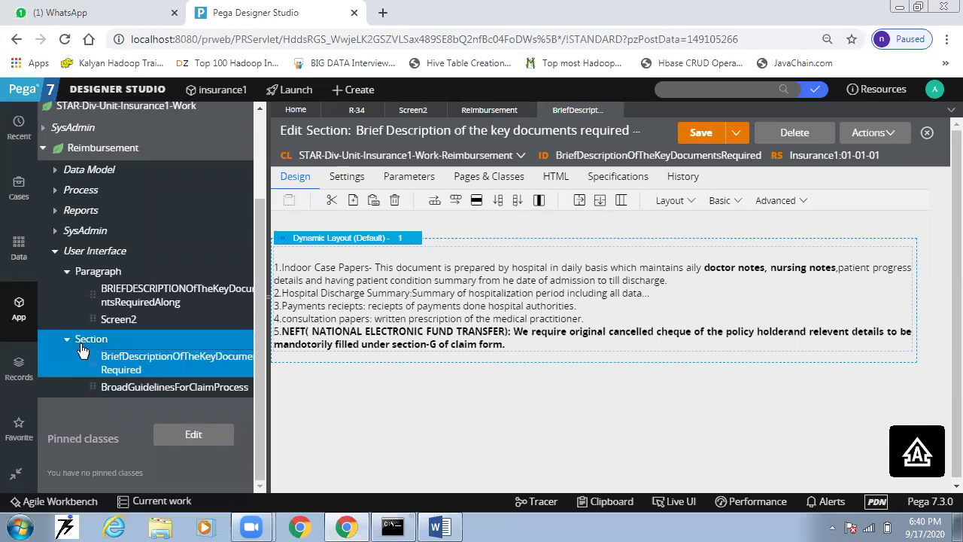
Step: Append the Screen2 paragraph to the section's dynamic layout below the existing paragraph and save the section
{"action": "mouse_move", "coordinate": [88, 320]}
{"action": "left_mouse_down"}
{"action": "mouse_move", "coordinate": [256, 334]}
{"action": "mouse_move", "coordinate": [406, 374]}
{"action": "mouse_move", "coordinate": [88, 317]}
{"action": "left_mouse_up"}
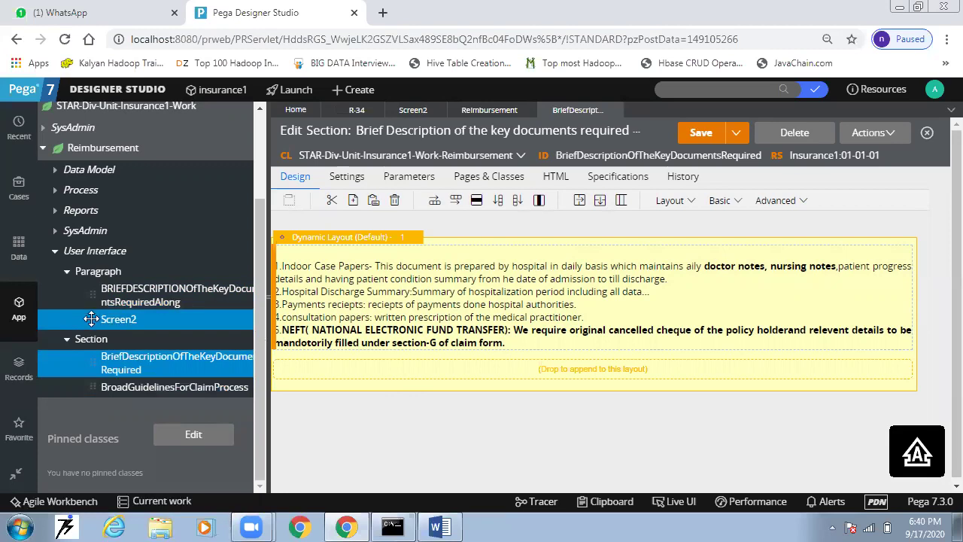
{"action": "left_click_drag", "start_coordinate": [91, 318], "coordinate": [670, 378]}
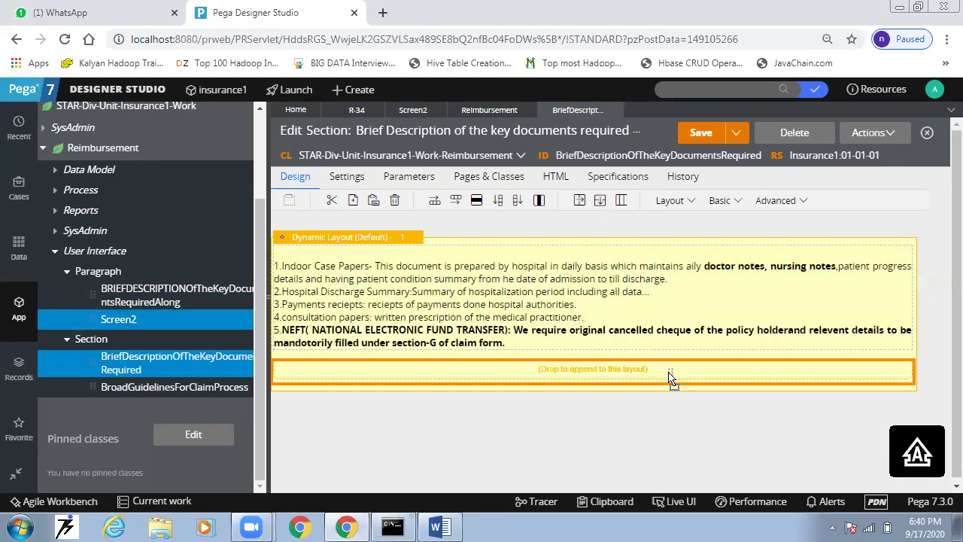
{"action": "left_click_drag", "start_coordinate": [669, 375], "coordinate": [667, 370]}
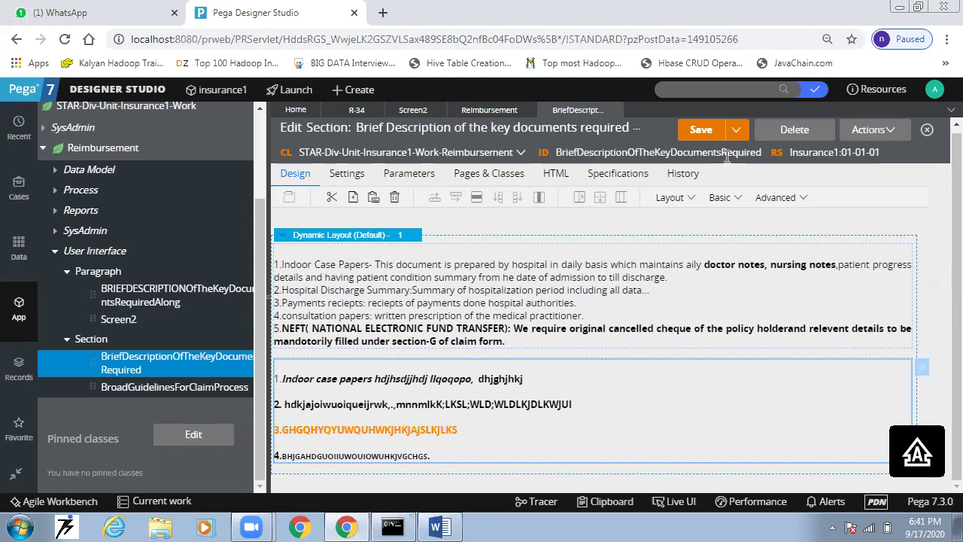
{"action": "left_click", "coordinate": [700, 130]}
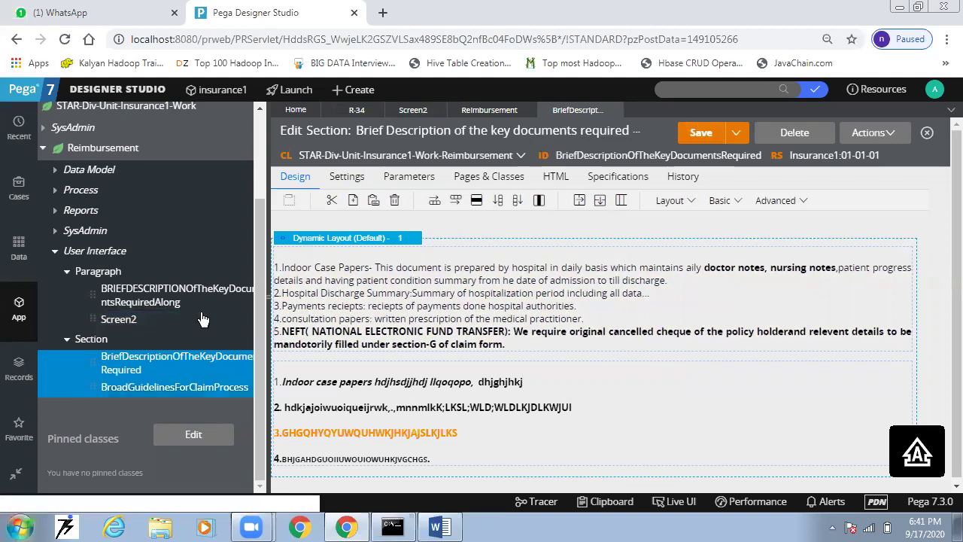
Step: Save the Reimbursement case type and refresh case R-34 to check the key documents step
{"action": "left_click", "coordinate": [478, 110]}
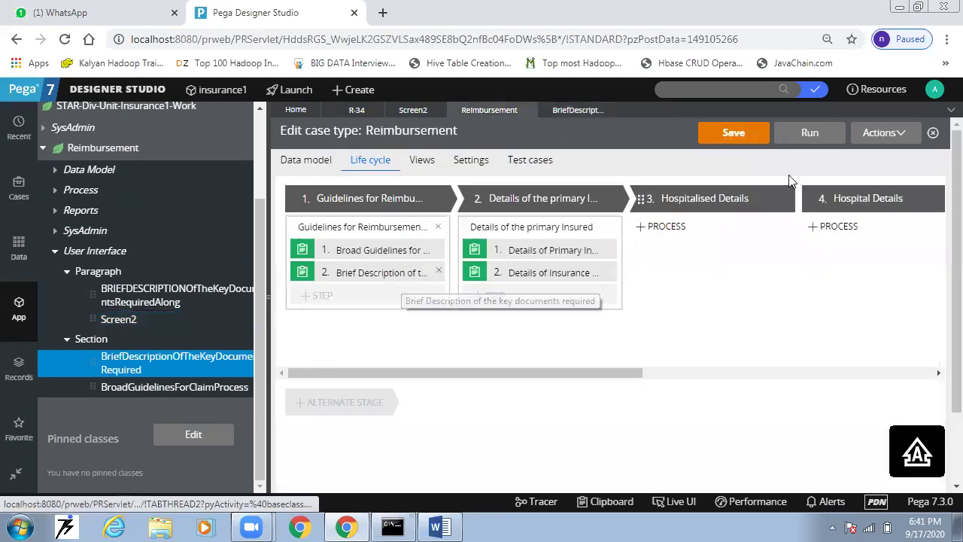
{"action": "left_click", "coordinate": [740, 136]}
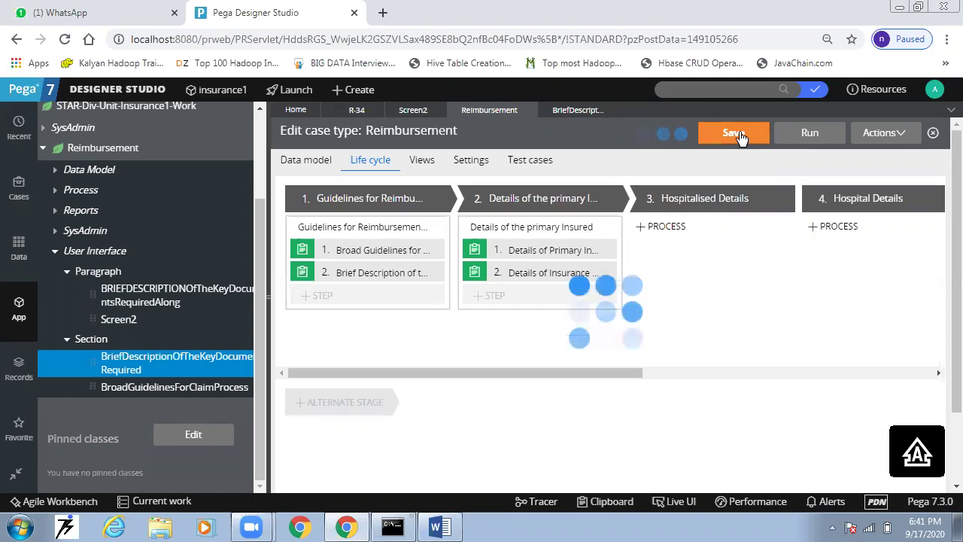
{"action": "left_click", "coordinate": [358, 111]}
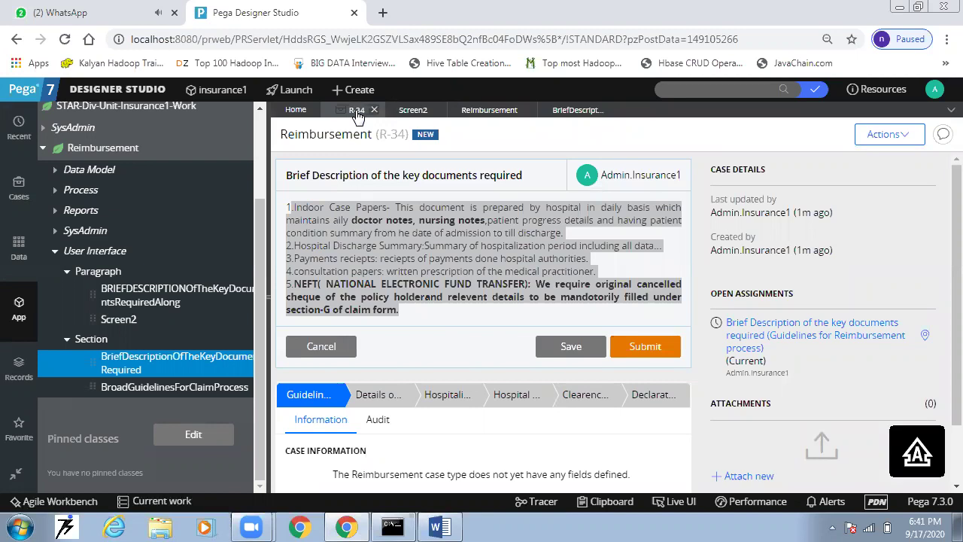
{"action": "left_click", "coordinate": [901, 143]}
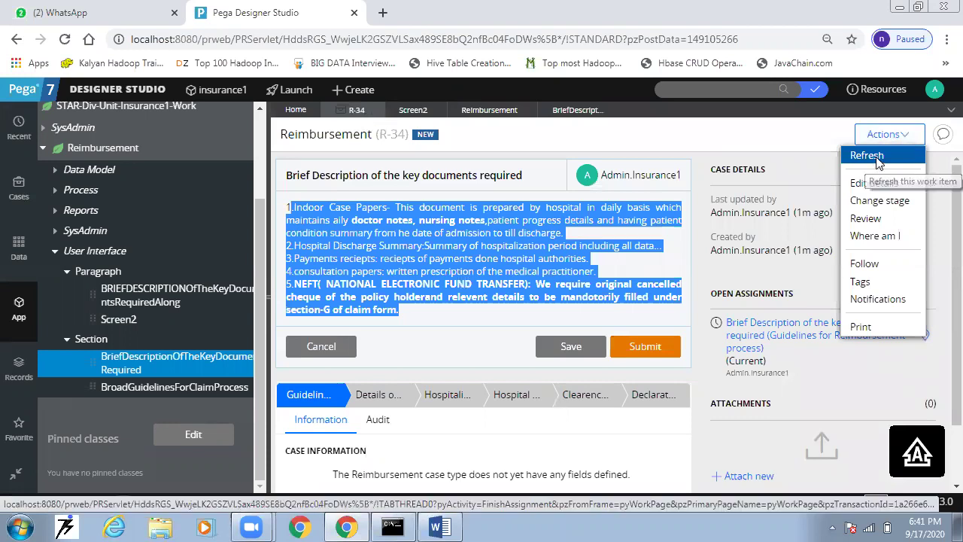
{"action": "left_click", "coordinate": [878, 159]}
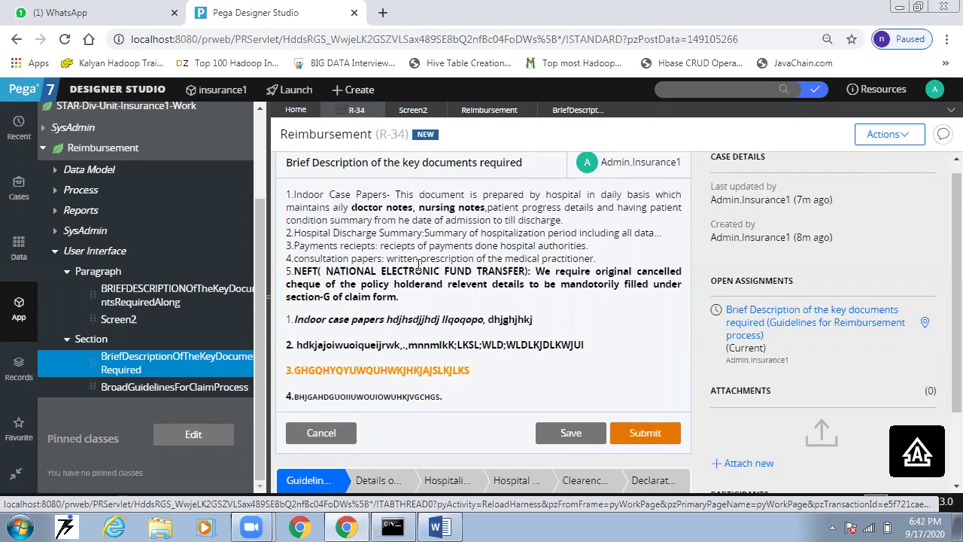
{"action": "left_click_drag", "start_coordinate": [297, 319], "coordinate": [391, 396]}
{"action": "left_click", "coordinate": [492, 376]}
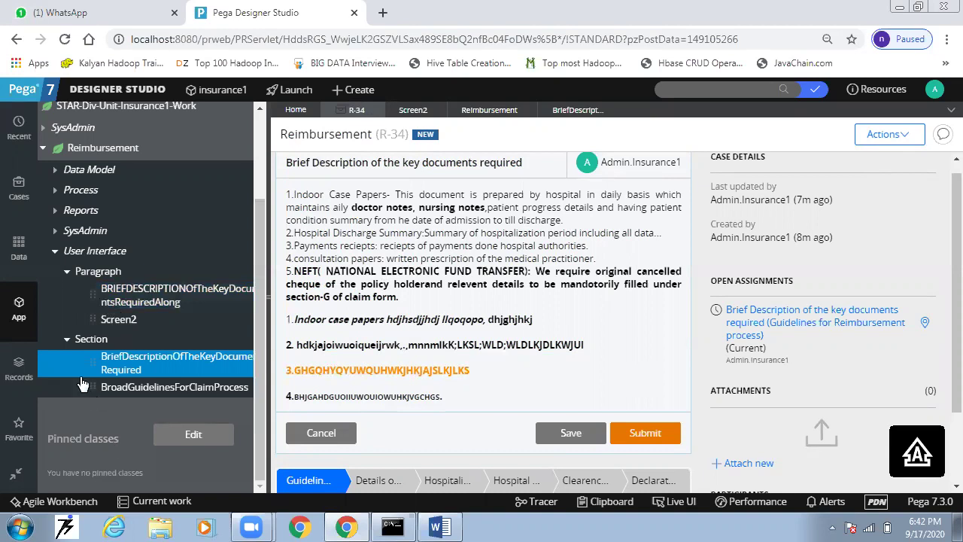
Step: Start a new paragraph rule in the Reimbursement class's User Interface category
{"action": "left_click", "coordinate": [67, 338]}
{"action": "left_click", "coordinate": [67, 320]}
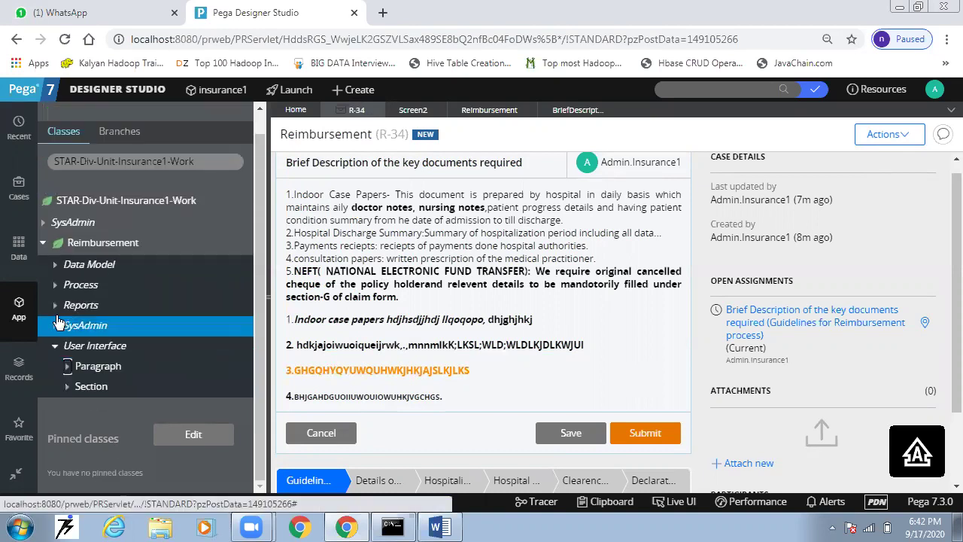
{"action": "left_click", "coordinate": [55, 346]}
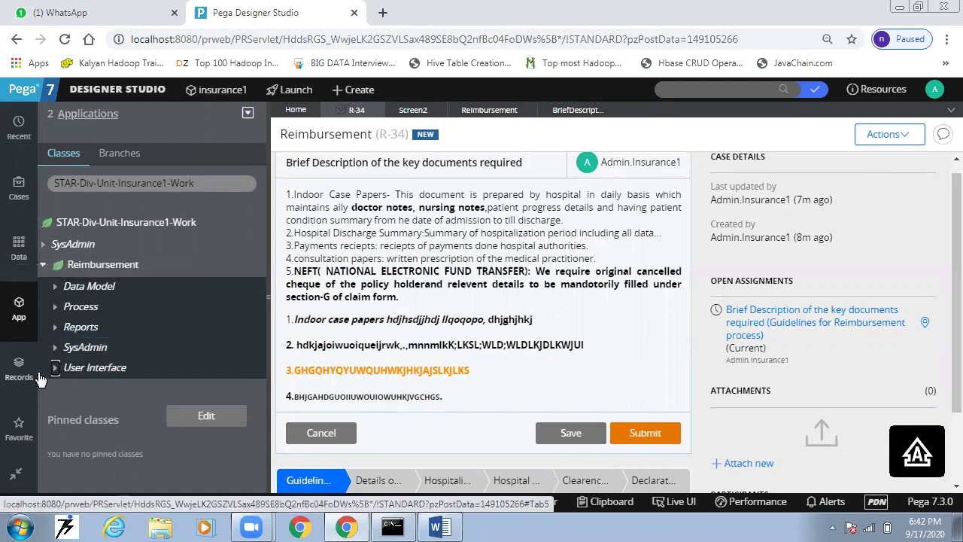
{"action": "right_click", "coordinate": [89, 374]}
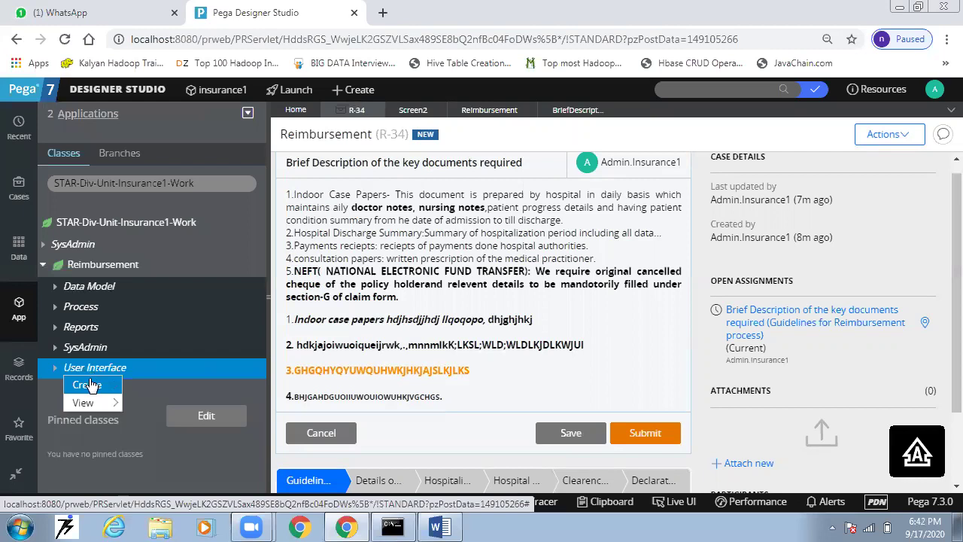
{"action": "mouse_move", "coordinate": [90, 387]}
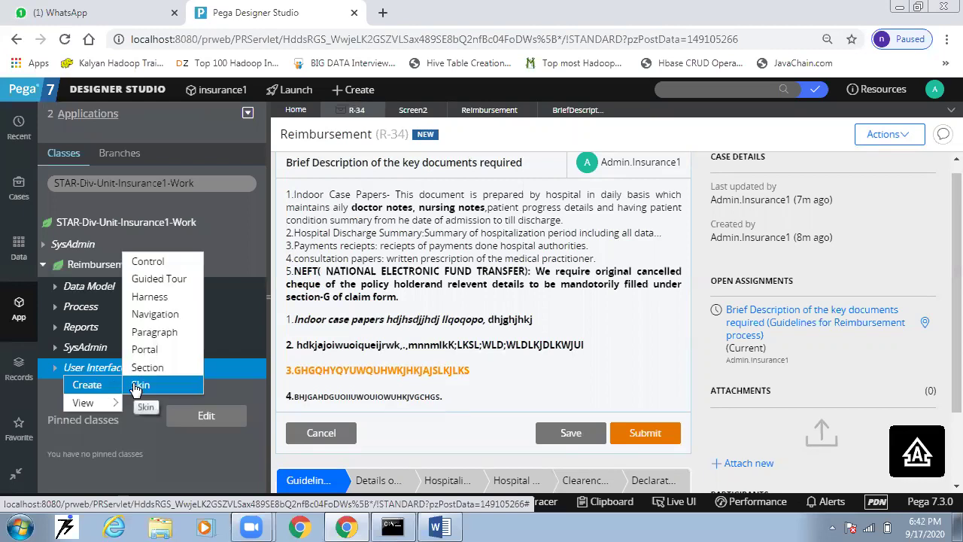
{"action": "left_click", "coordinate": [161, 334]}
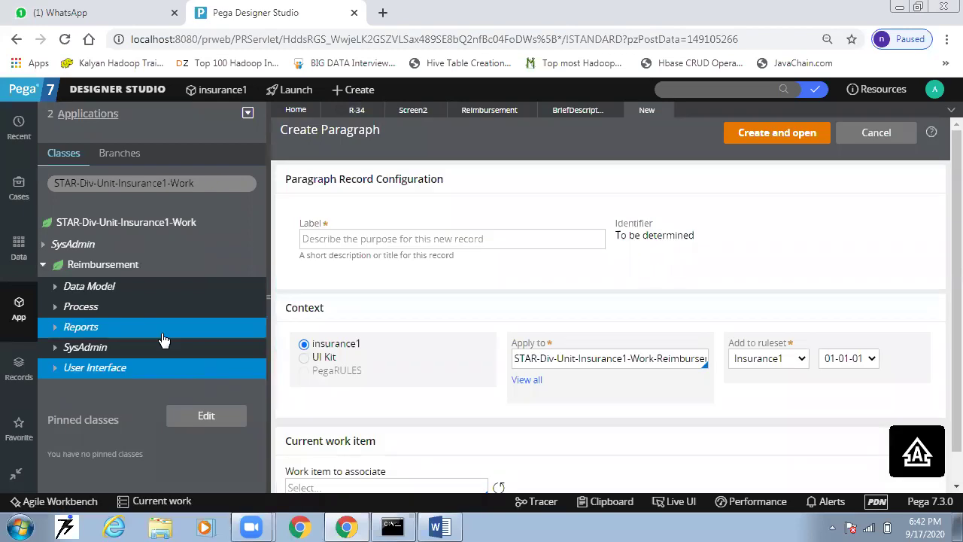
{"action": "left_click", "coordinate": [309, 242]}
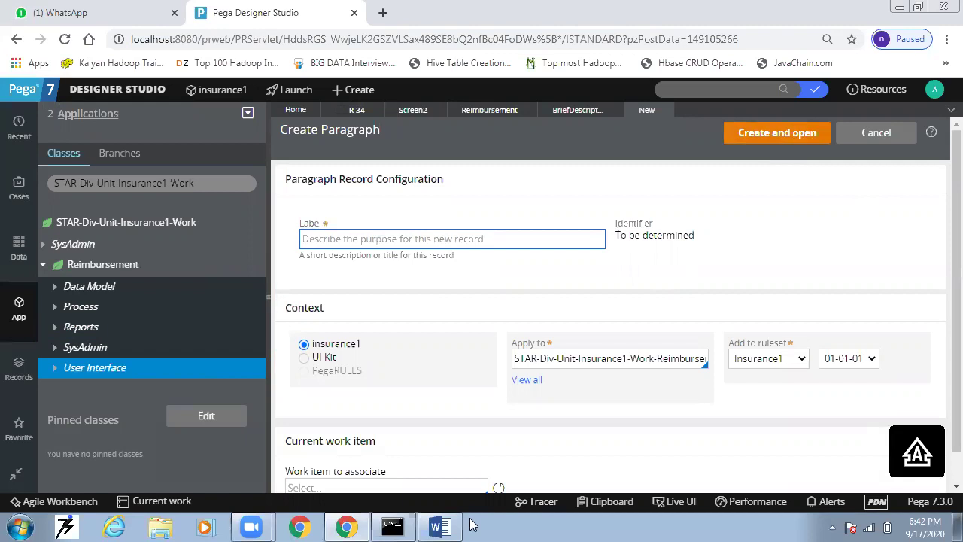
Step: Return to the BriefDescriptionOfTheKeyDocumentsRequired section and list the Reimbursement class's paragraph rules
{"action": "left_click", "coordinate": [54, 371]}
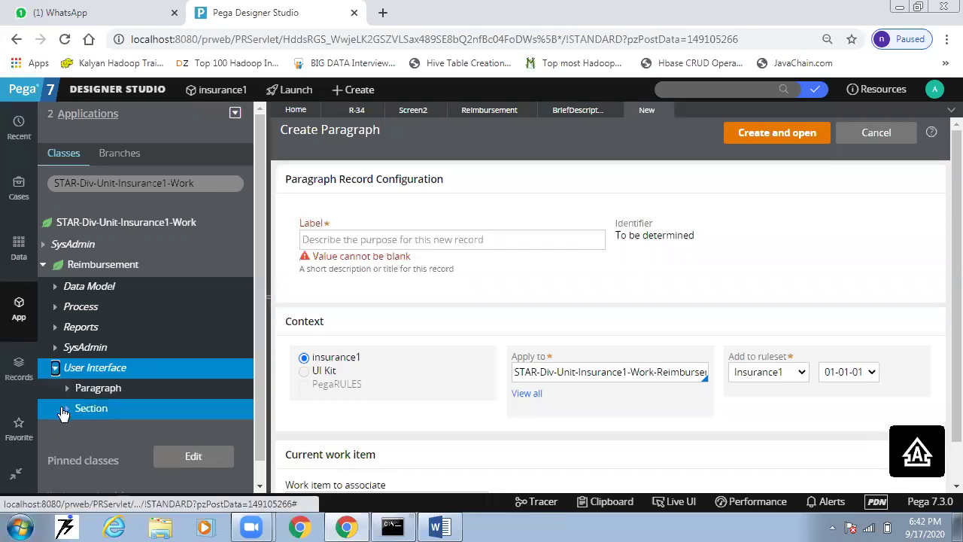
{"action": "left_click", "coordinate": [66, 409]}
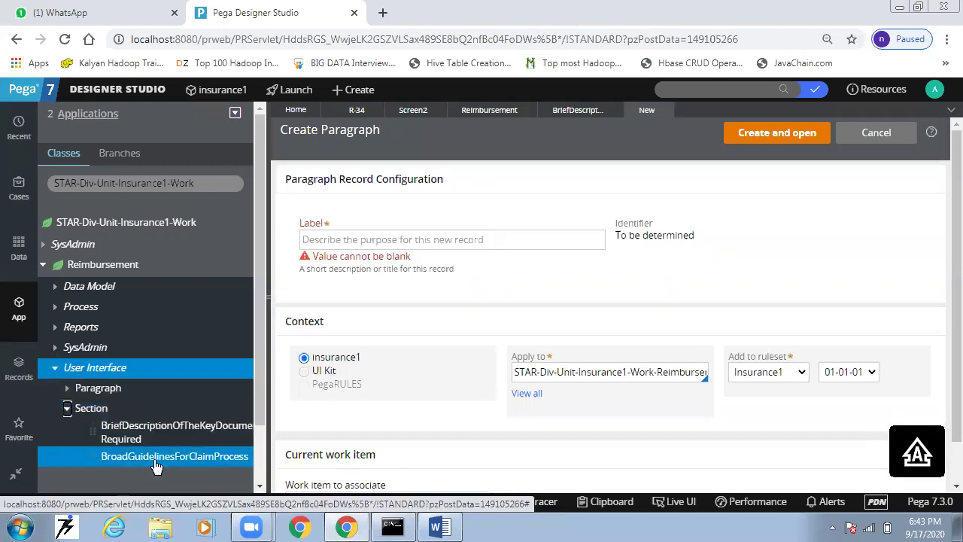
{"action": "left_click", "coordinate": [158, 433]}
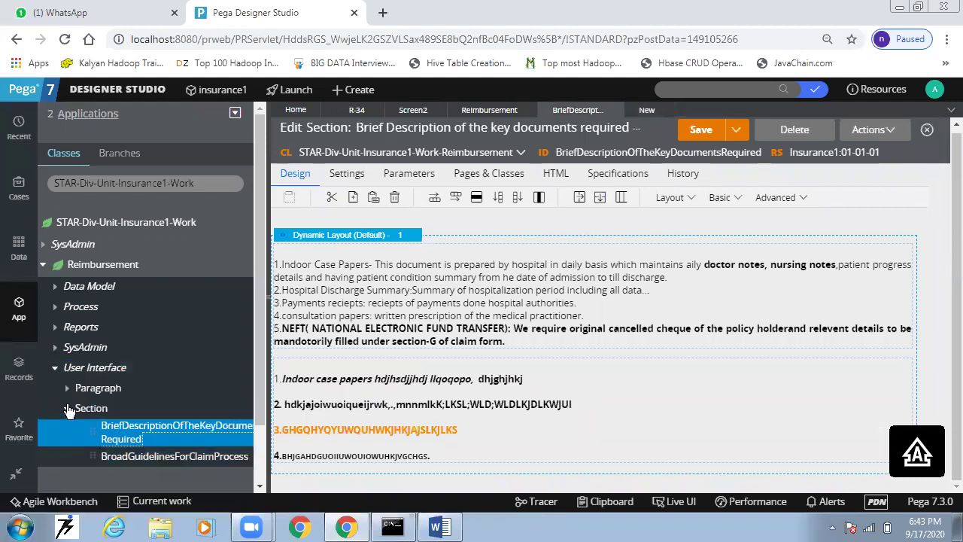
{"action": "left_click", "coordinate": [67, 387]}
{"action": "left_click_drag", "start_coordinate": [90, 436], "coordinate": [91, 483]}
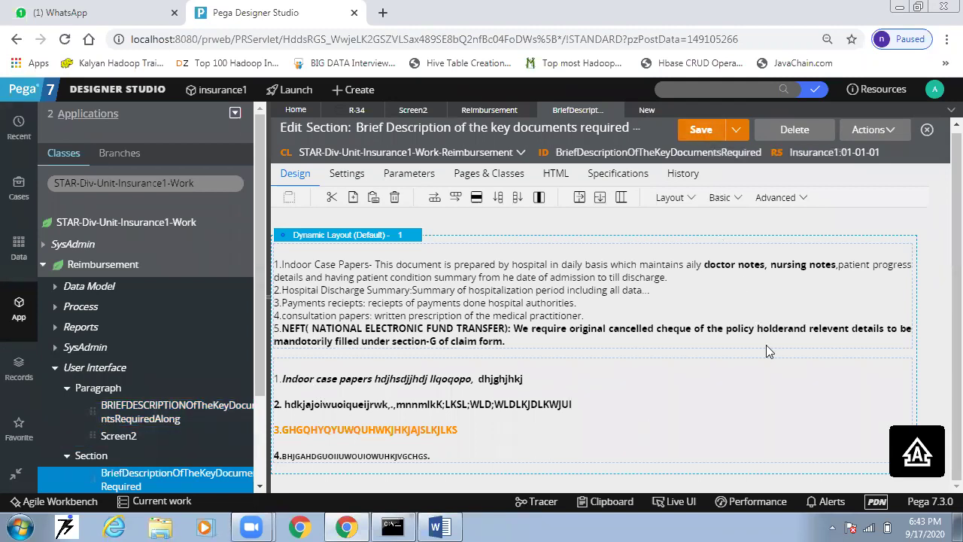
Step: Review the Reimbursement life cycle and the key documents step in case R-34
{"action": "left_click", "coordinate": [469, 112]}
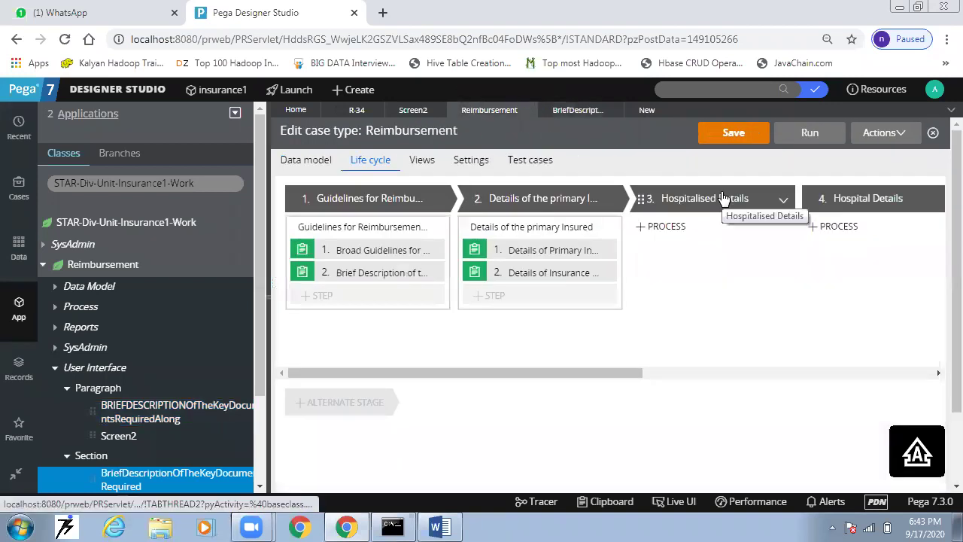
{"action": "left_click", "coordinate": [358, 111]}
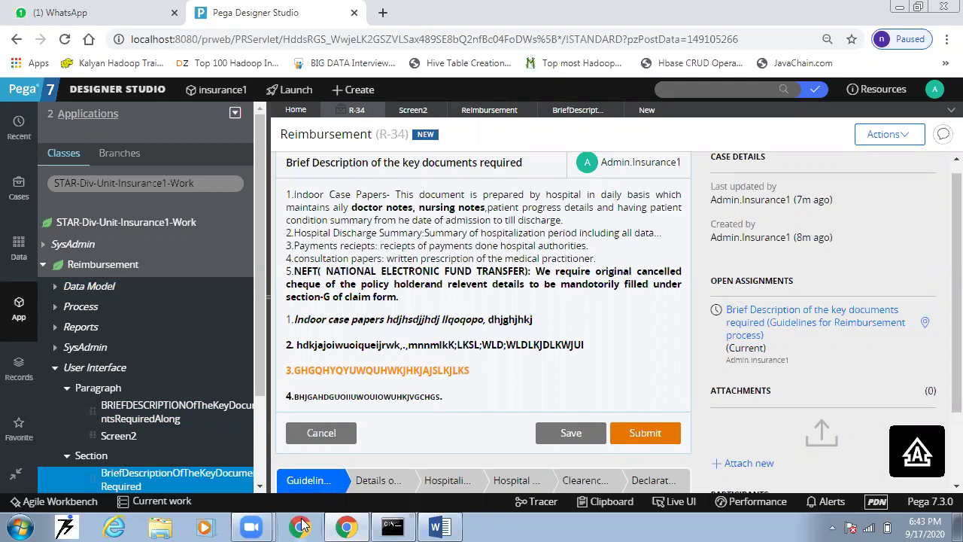
{"action": "left_click", "coordinate": [55, 368]}
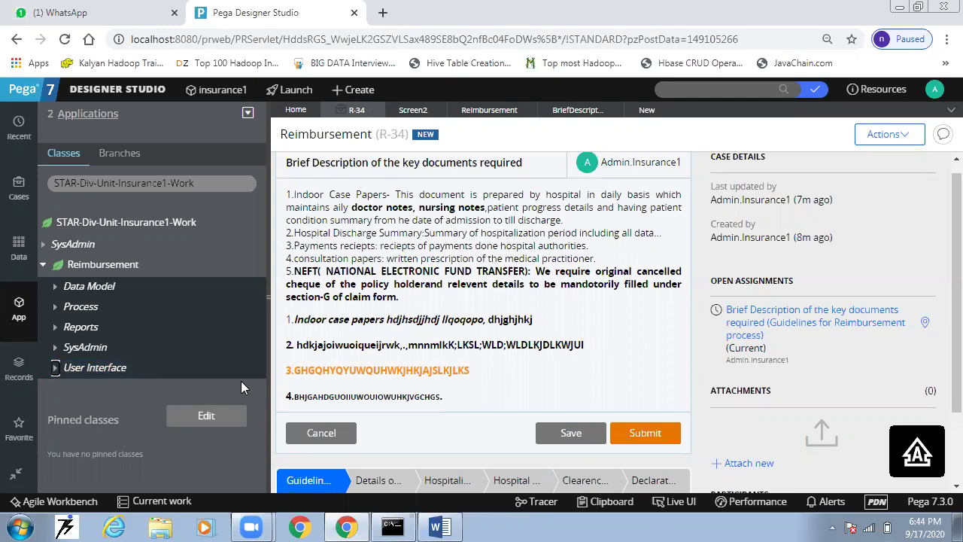
Step: List the flow rules of the Reimbursement class and open GuidelinesForReimbursementProcess_Flow beside the case type's life cycle
{"action": "left_click", "coordinate": [495, 113]}
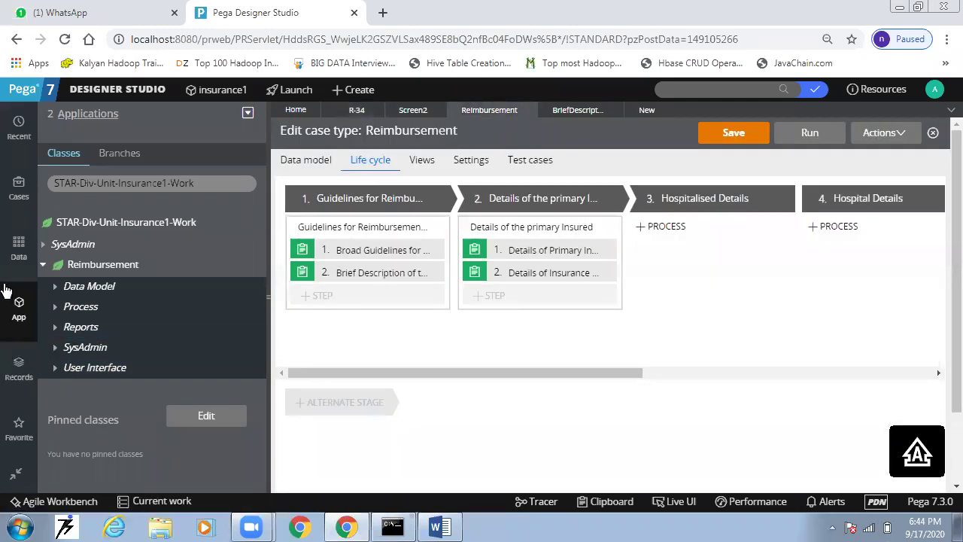
{"action": "left_click", "coordinate": [56, 309]}
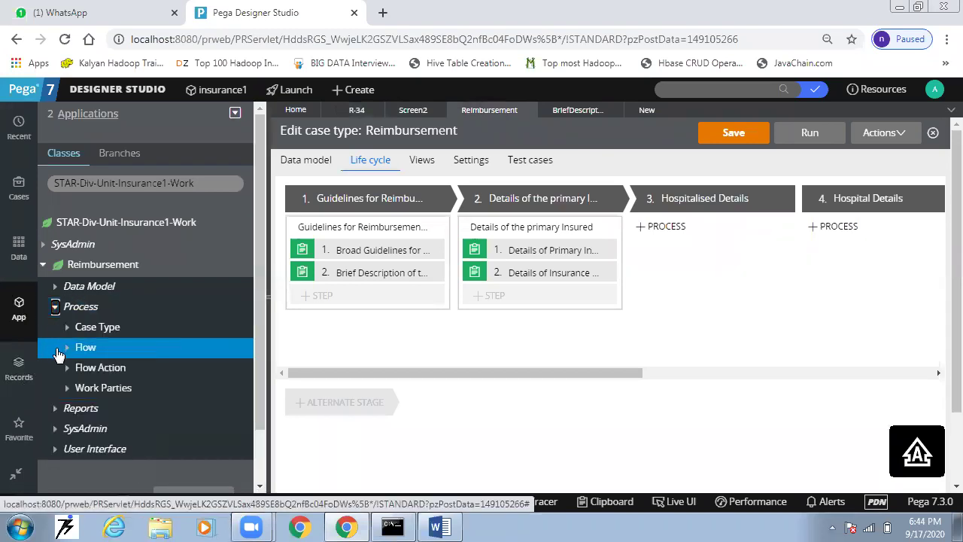
{"action": "left_click", "coordinate": [66, 349]}
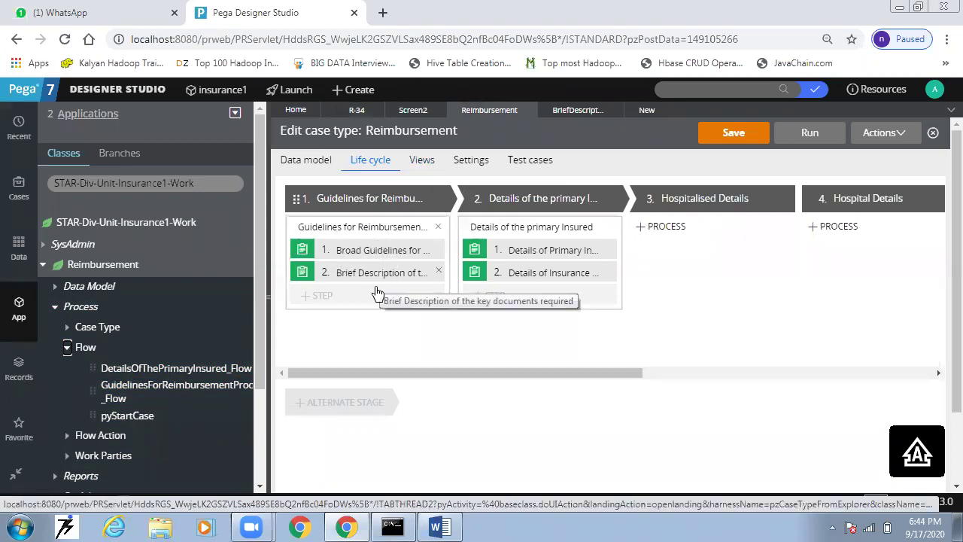
{"action": "left_click", "coordinate": [174, 388]}
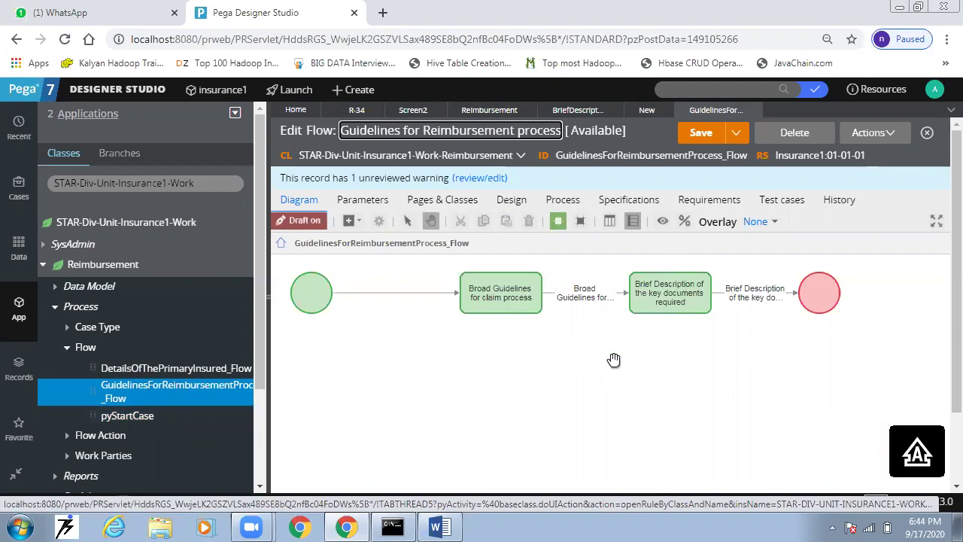
Step: Examine which shapes can be added to the Guidelines for Reimbursement process flow diagram
{"action": "right_click", "coordinate": [740, 362]}
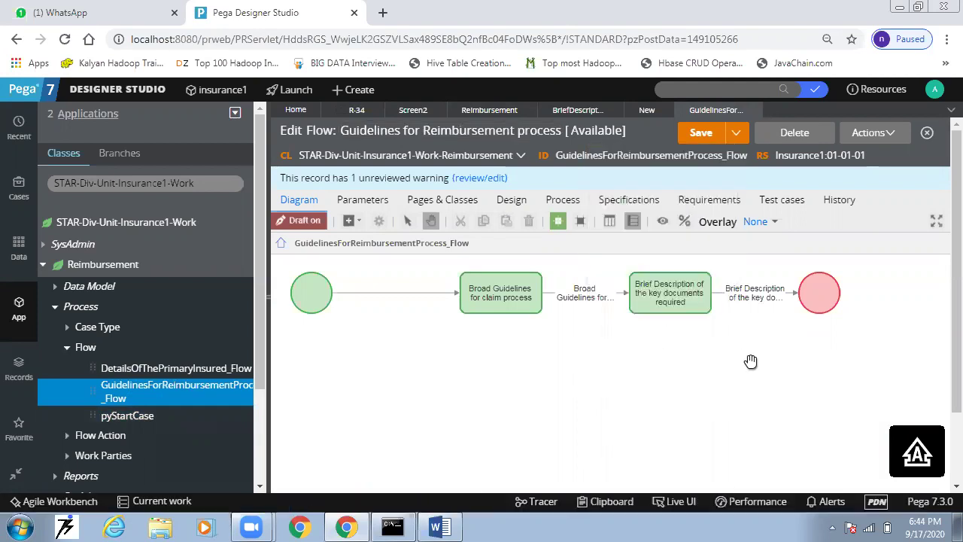
{"action": "right_click", "coordinate": [747, 357]}
{"action": "mouse_move", "coordinate": [756, 368]}
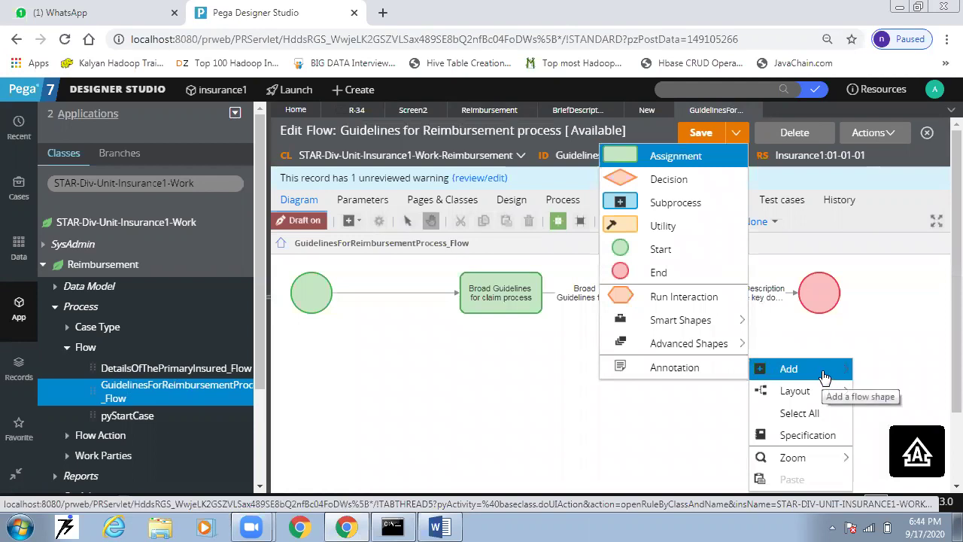
{"action": "right_click", "coordinate": [382, 344]}
{"action": "mouse_move", "coordinate": [384, 346]}
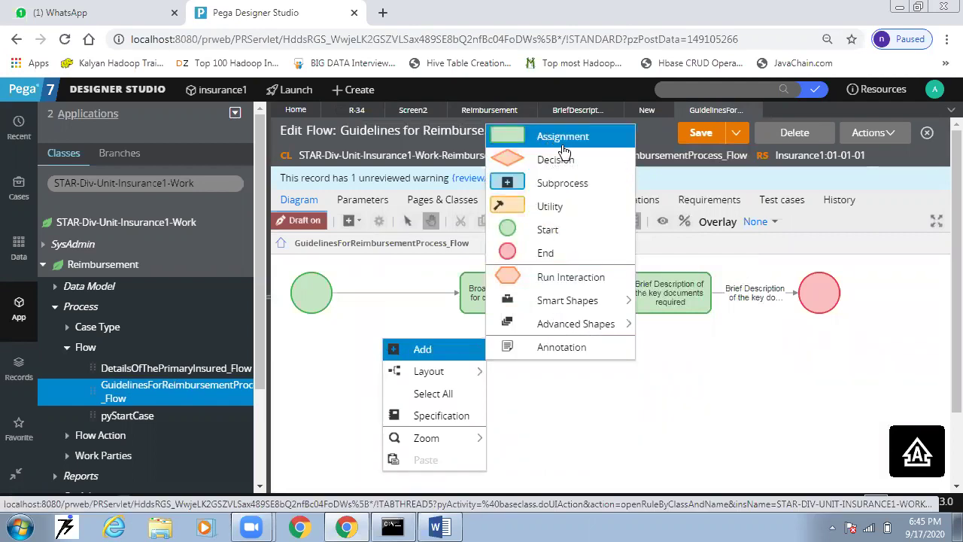
Step: Examine the routing options, service level, specification and advanced settings of the "Brief Description of the key documents required" assignment, and close its properties without changes
{"action": "left_click", "coordinate": [637, 278]}
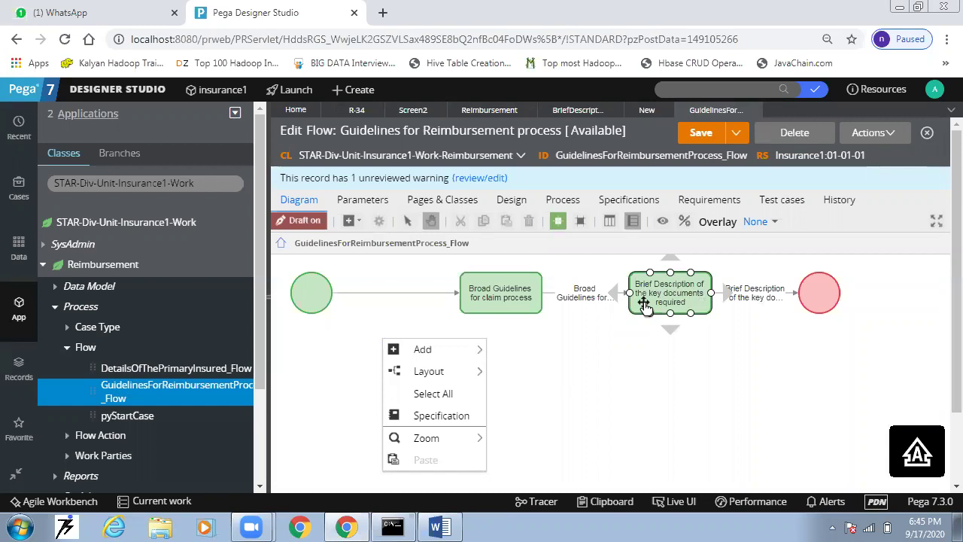
{"action": "double_click", "coordinate": [678, 300]}
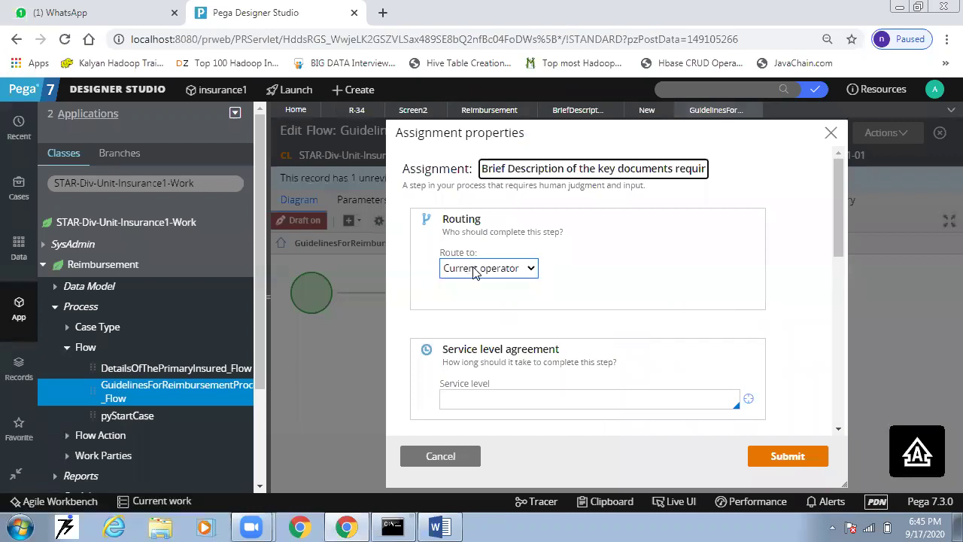
{"action": "left_click", "coordinate": [524, 271]}
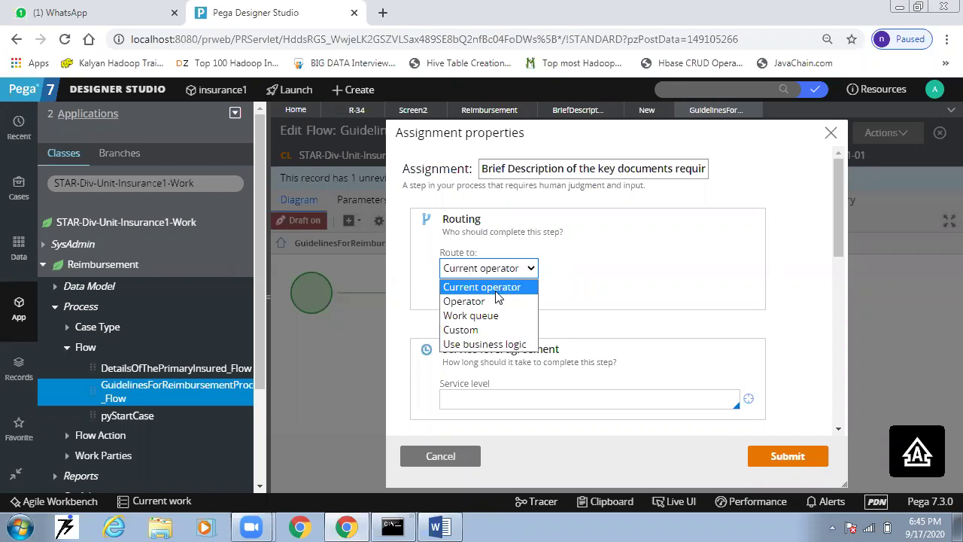
{"action": "left_click", "coordinate": [494, 292]}
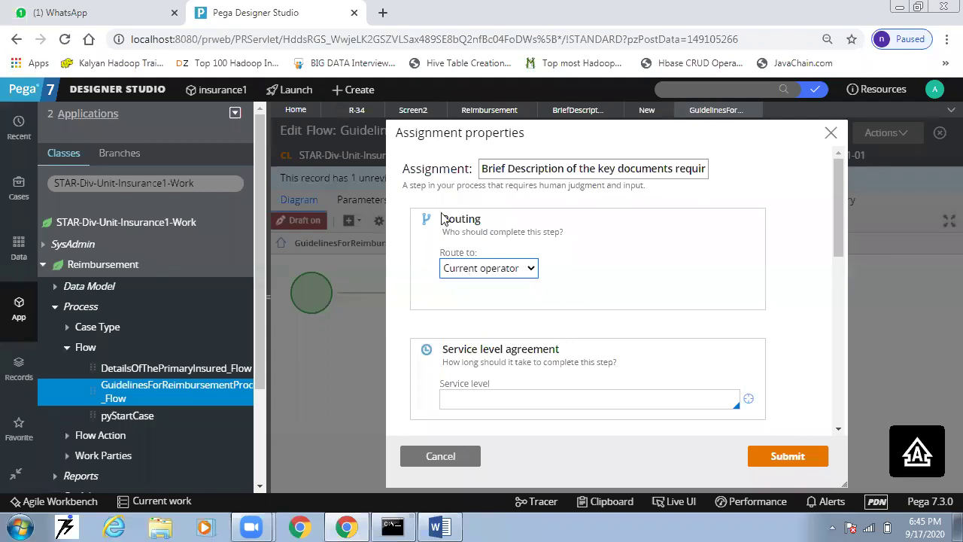
{"action": "left_click_drag", "start_coordinate": [443, 219], "coordinate": [480, 218]}
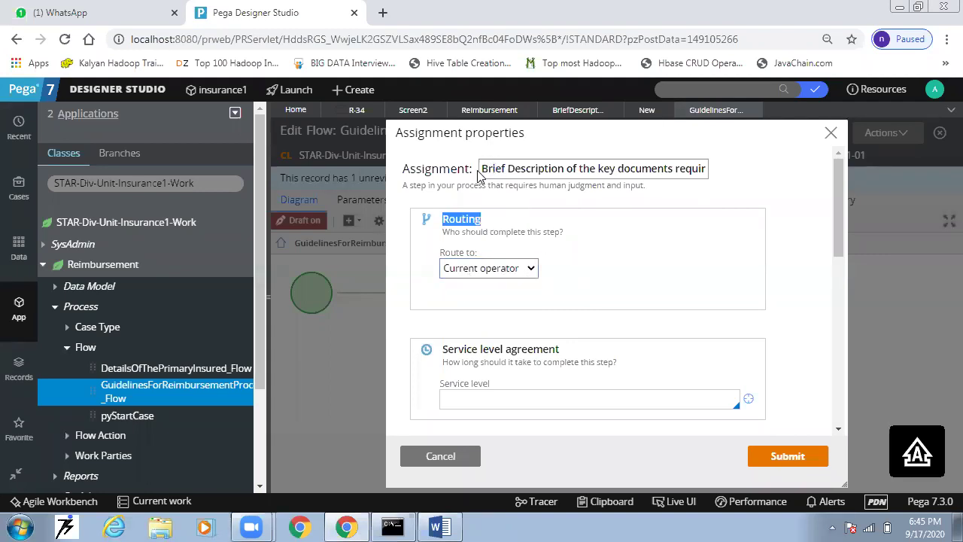
{"action": "left_click_drag", "start_coordinate": [482, 168], "coordinate": [747, 179]}
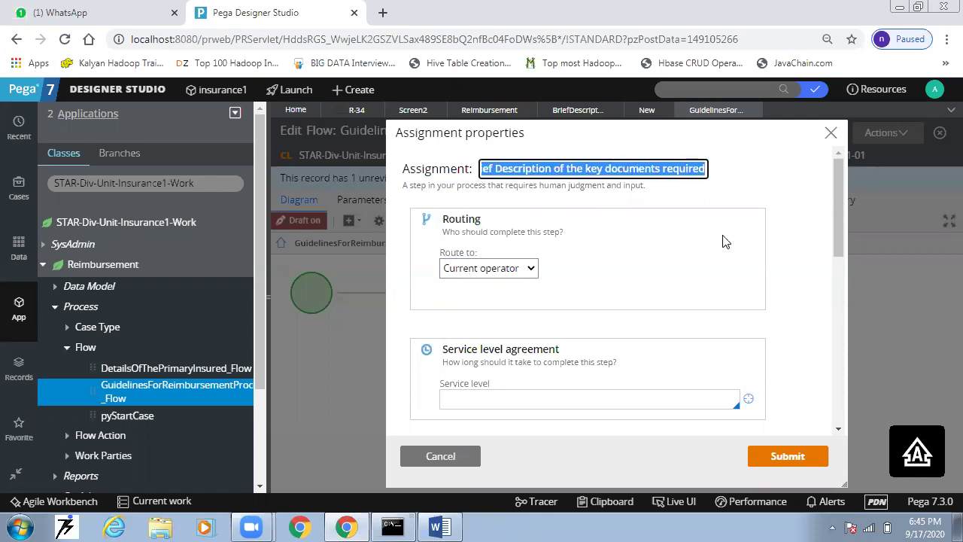
{"action": "scroll", "coordinate": [645, 314], "scroll_direction": "down", "scroll_amount": 5}
{"action": "scroll", "coordinate": [522, 252], "scroll_direction": "down", "scroll_amount": 2}
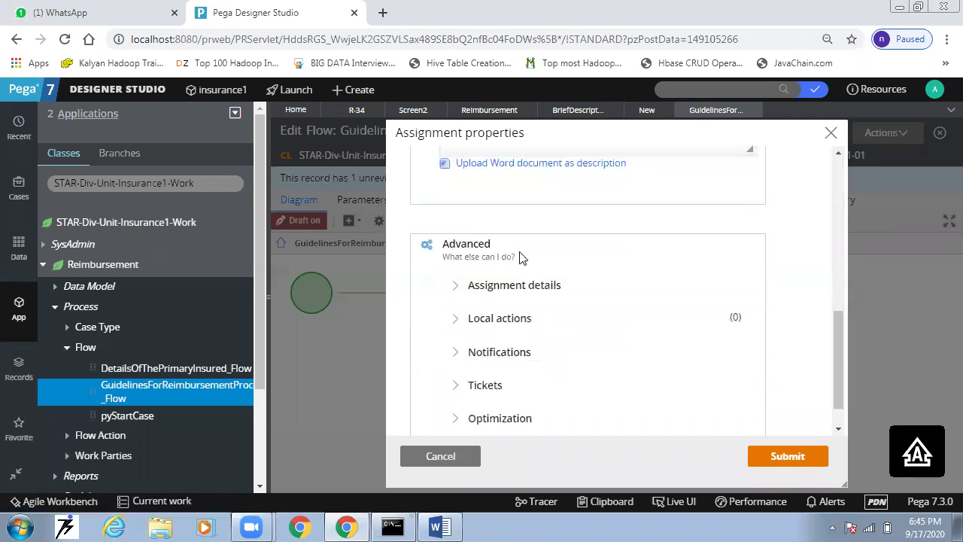
{"action": "scroll", "coordinate": [522, 259], "scroll_direction": "up", "scroll_amount": 5}
{"action": "scroll", "coordinate": [522, 260], "scroll_direction": "down", "scroll_amount": 1}
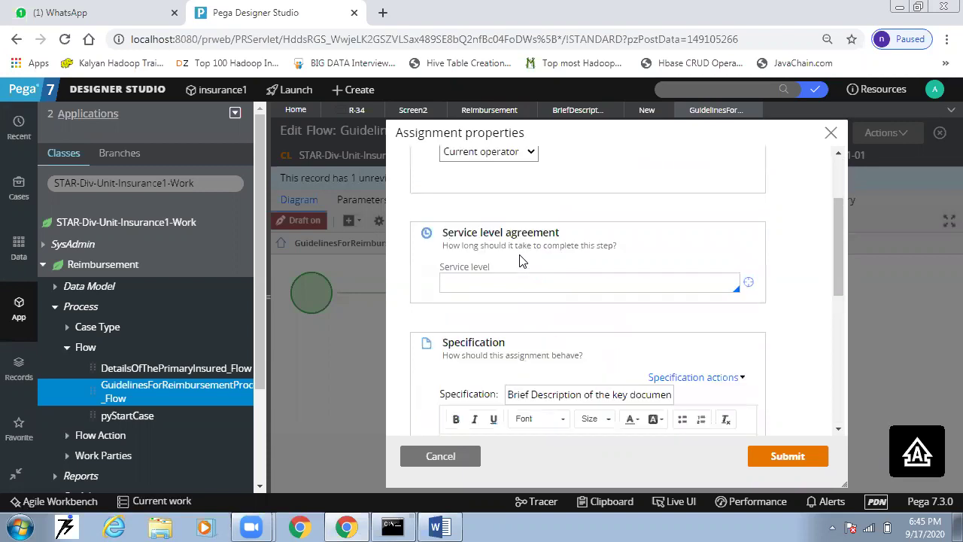
{"action": "scroll", "coordinate": [497, 260], "scroll_direction": "up", "scroll_amount": 2}
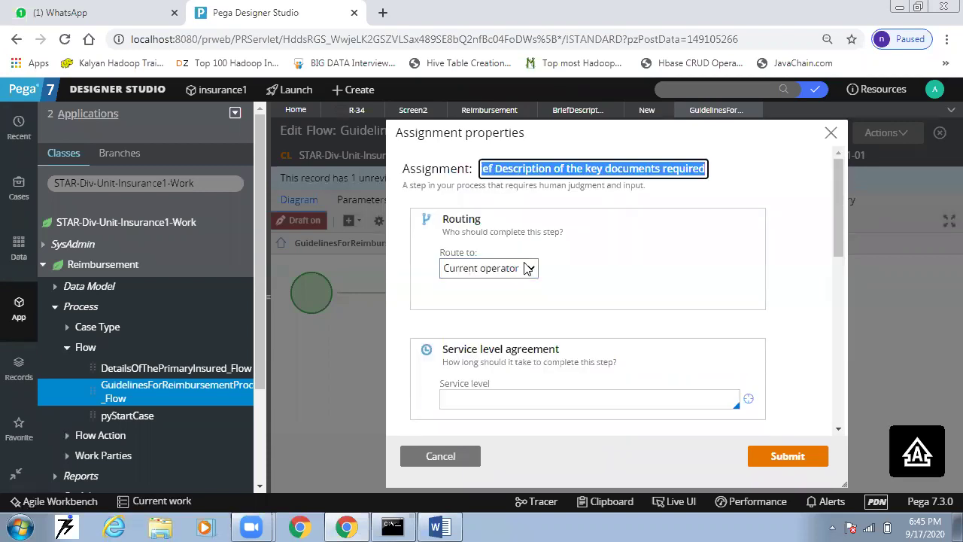
{"action": "left_click", "coordinate": [829, 136]}
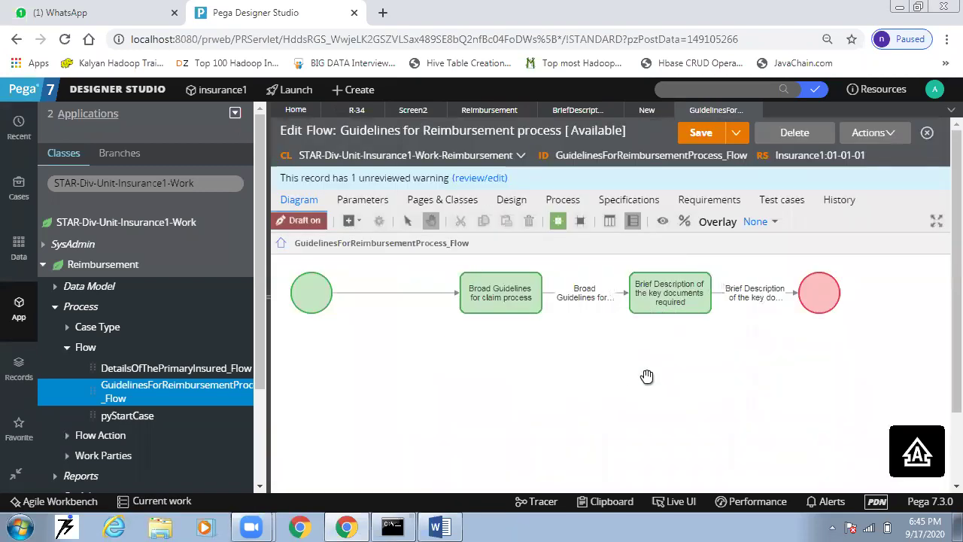
Step: Add an Assignment shape below the end shape and reroute the connector from the key documents assignment to it
{"action": "right_click", "coordinate": [729, 401]}
{"action": "mouse_move", "coordinate": [752, 282]}
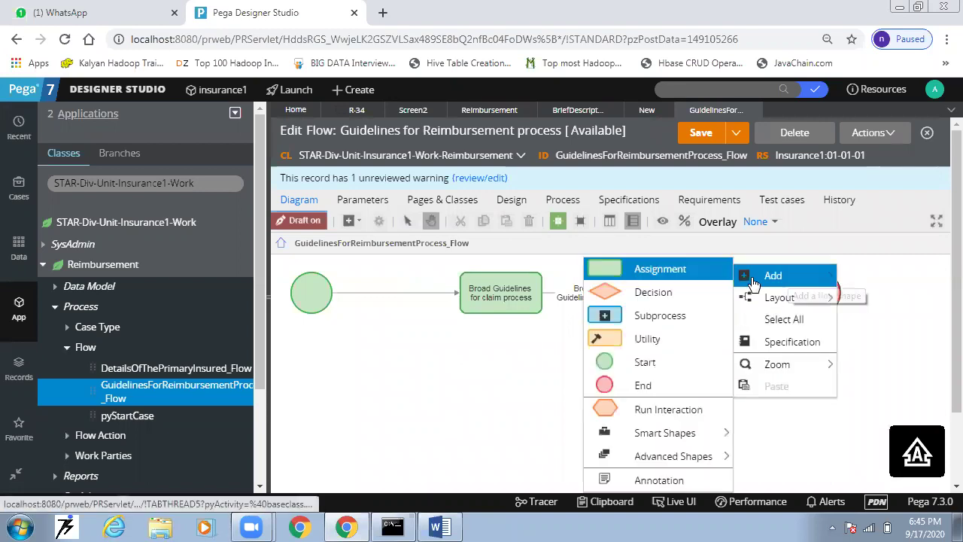
{"action": "left_click", "coordinate": [643, 279]}
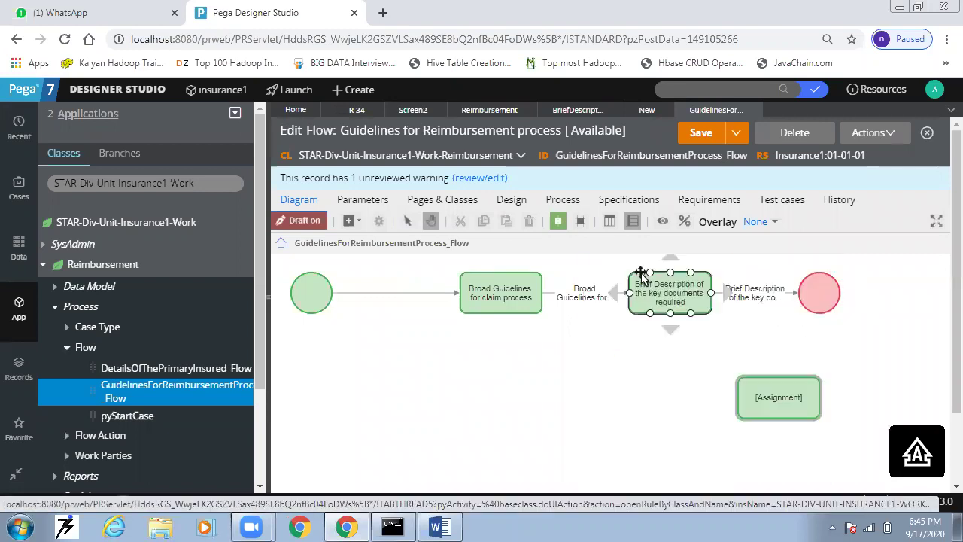
{"action": "left_click", "coordinate": [795, 295]}
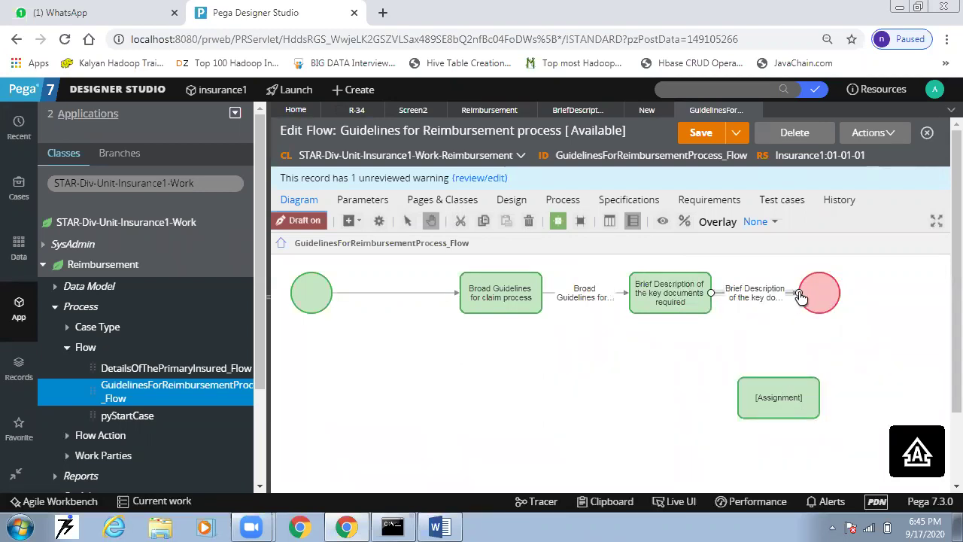
{"action": "left_click_drag", "start_coordinate": [799, 298], "coordinate": [767, 382]}
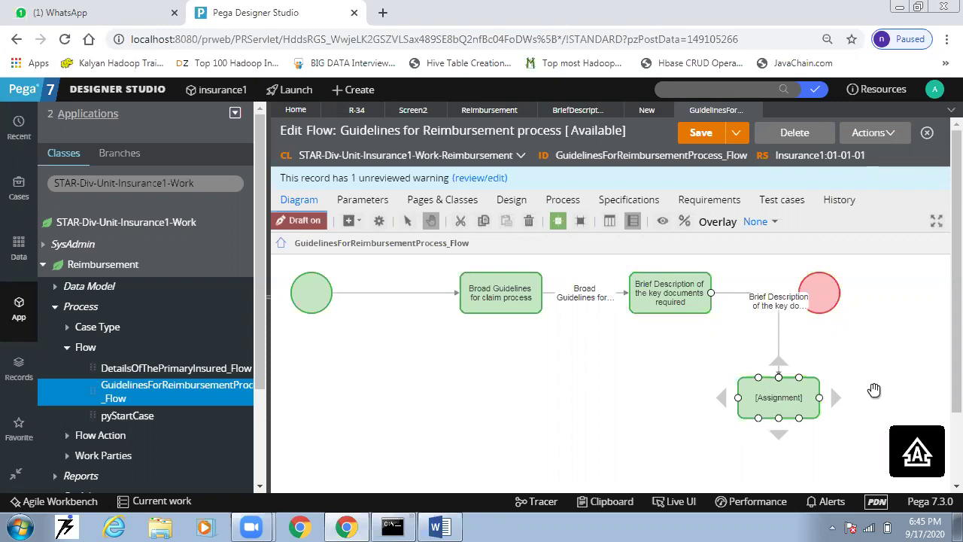
Step: Move the end shape farther from the key documents assignment, connect the new assignment to it, and save the flow
{"action": "left_click_drag", "start_coordinate": [828, 294], "coordinate": [881, 297]}
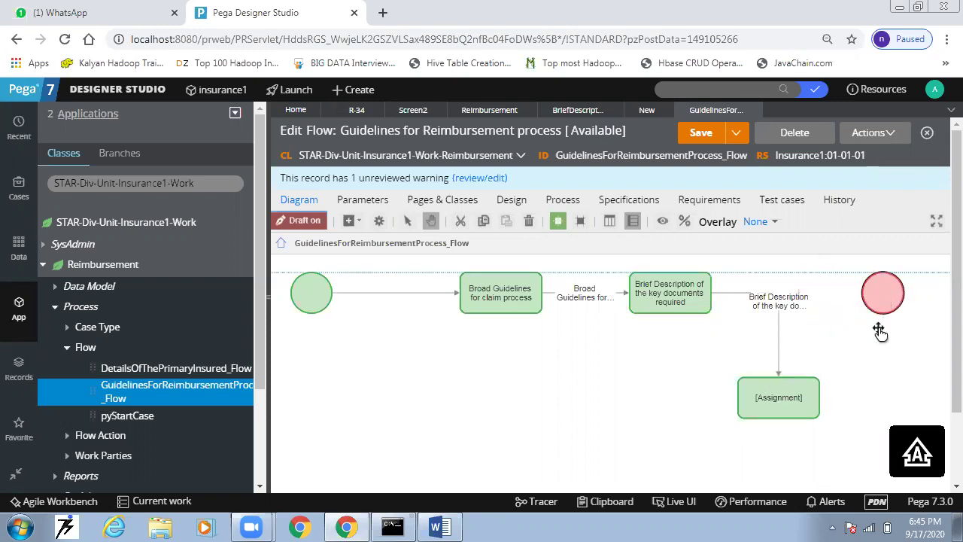
{"action": "left_click", "coordinate": [818, 401]}
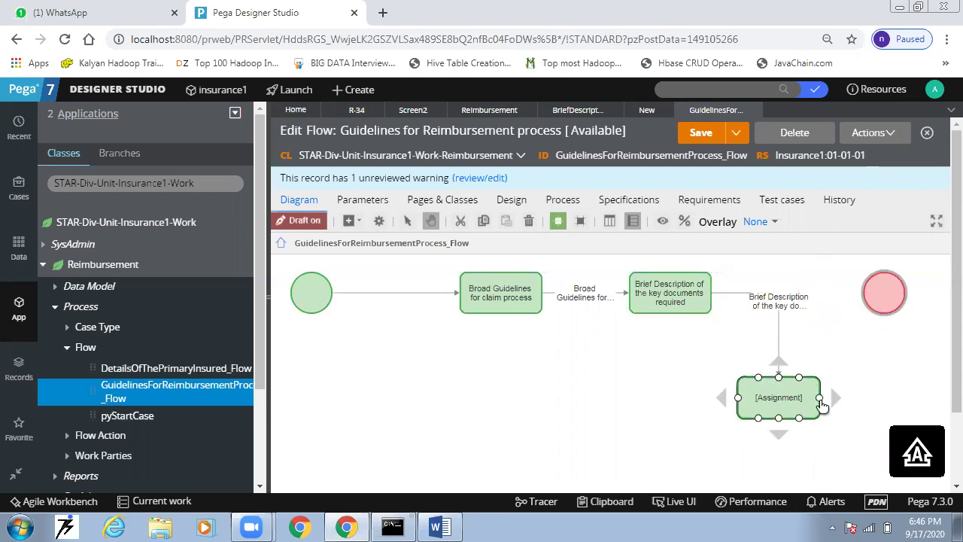
{"action": "left_click", "coordinate": [294, 333]}
{"action": "left_click", "coordinate": [316, 295]}
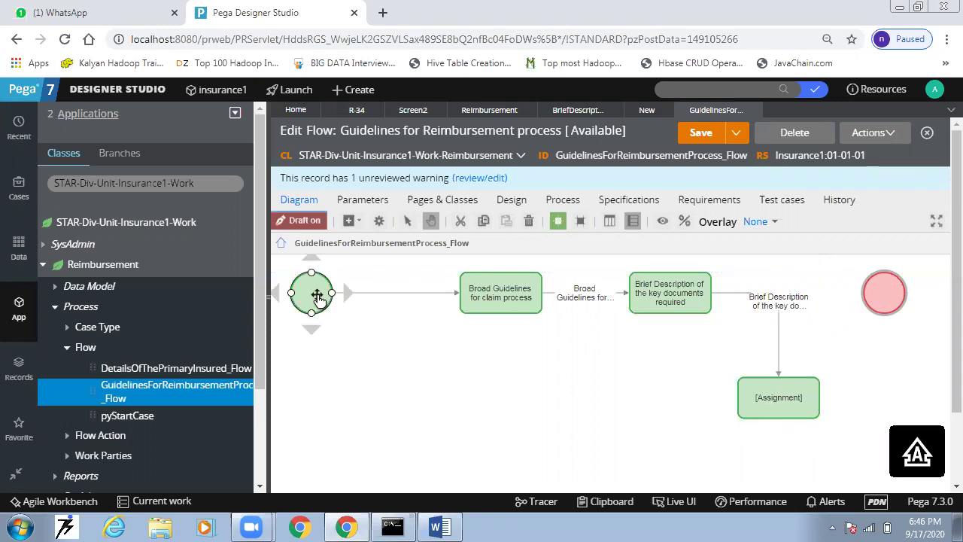
{"action": "left_click", "coordinate": [809, 397]}
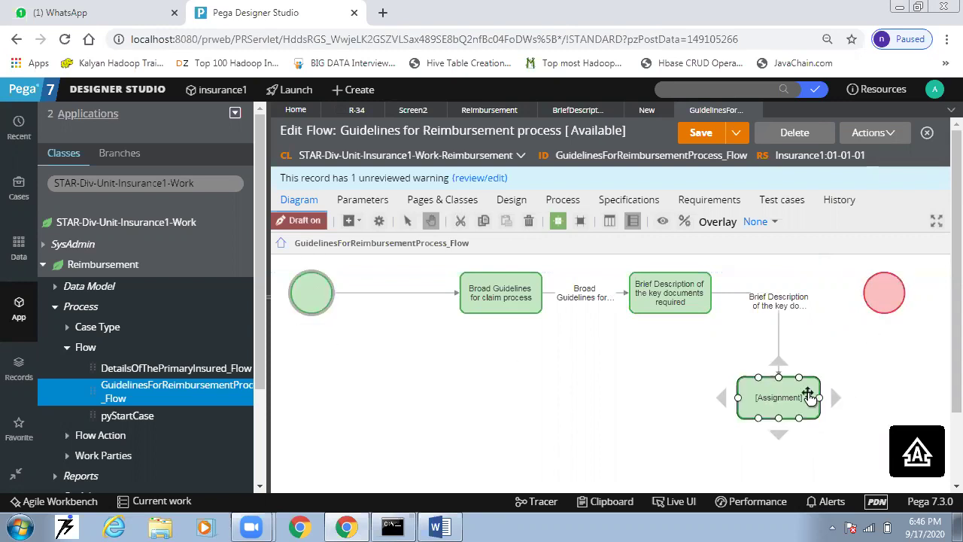
{"action": "left_click_drag", "start_coordinate": [816, 400], "coordinate": [888, 315]}
{"action": "left_click", "coordinate": [627, 407]}
{"action": "left_click", "coordinate": [791, 402]}
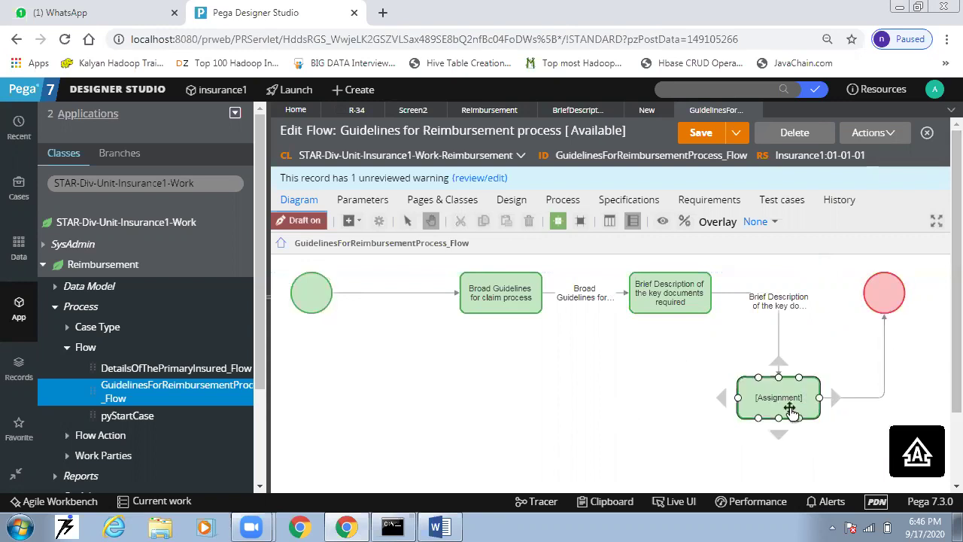
{"action": "left_click", "coordinate": [648, 356]}
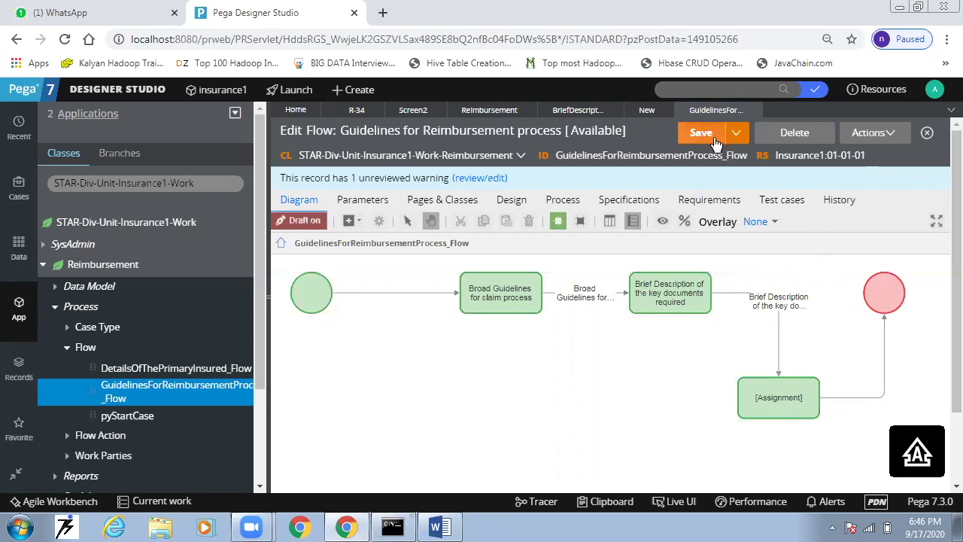
{"action": "left_click", "coordinate": [701, 133]}
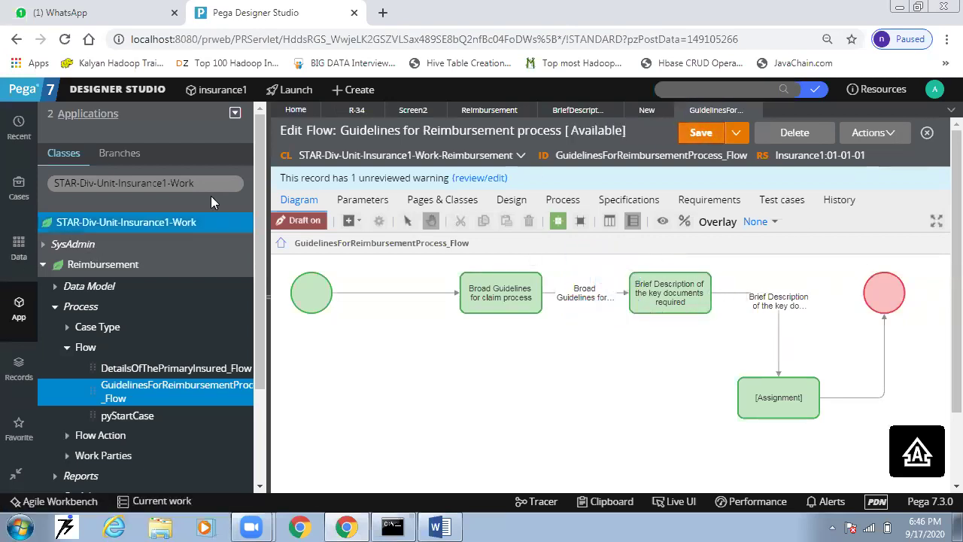
Step: Refresh the Reimbursement case type's life cycle and check the guidelines stage for the new assignment step
{"action": "left_click", "coordinate": [489, 112]}
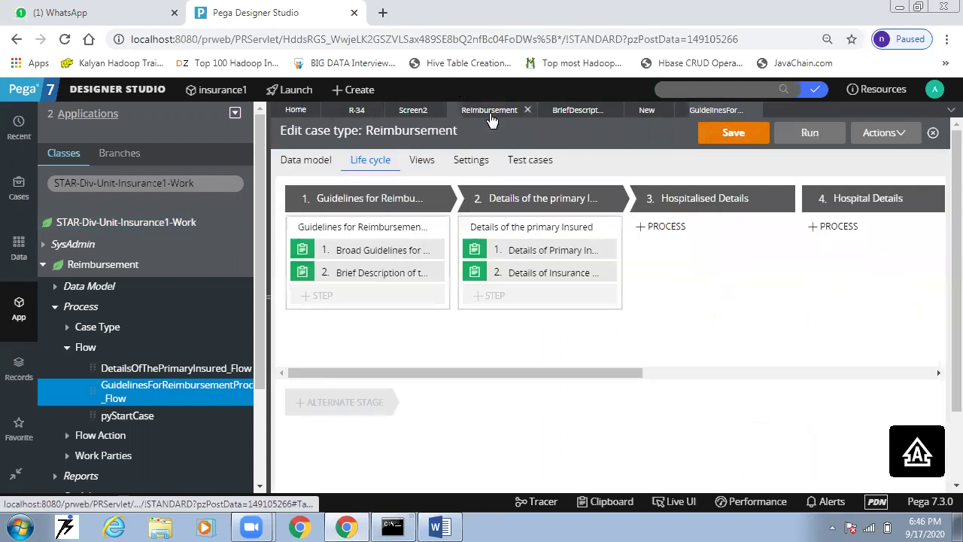
{"action": "left_click", "coordinate": [877, 136]}
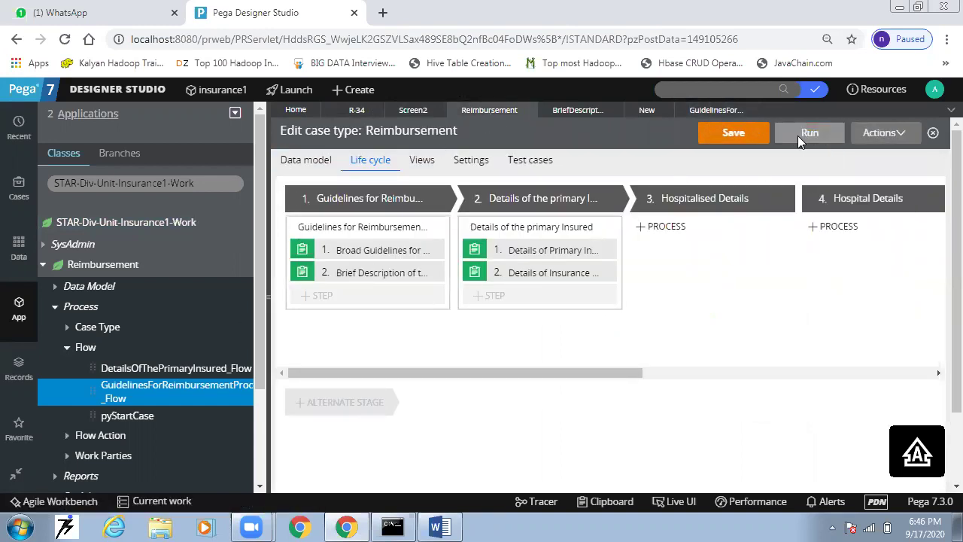
{"action": "left_click", "coordinate": [800, 142]}
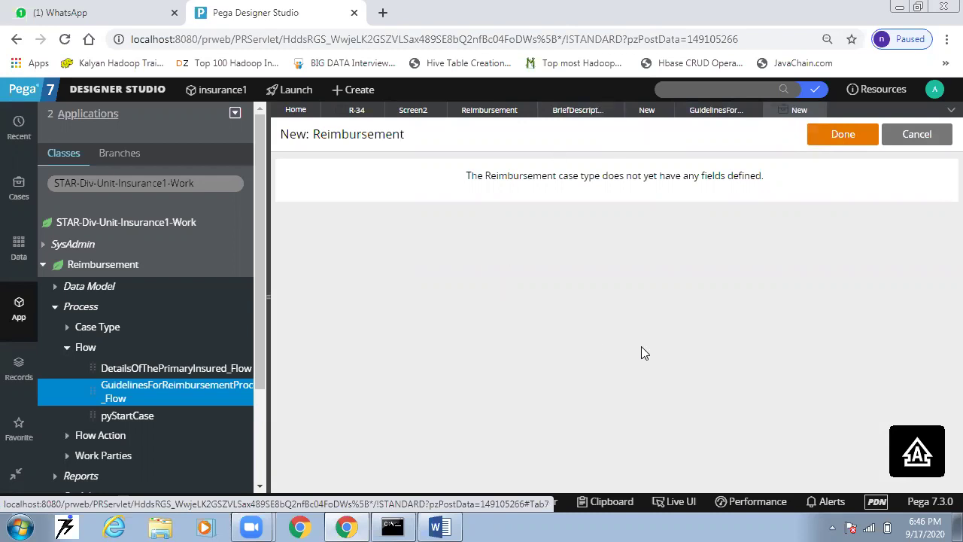
{"action": "left_click", "coordinate": [815, 110]}
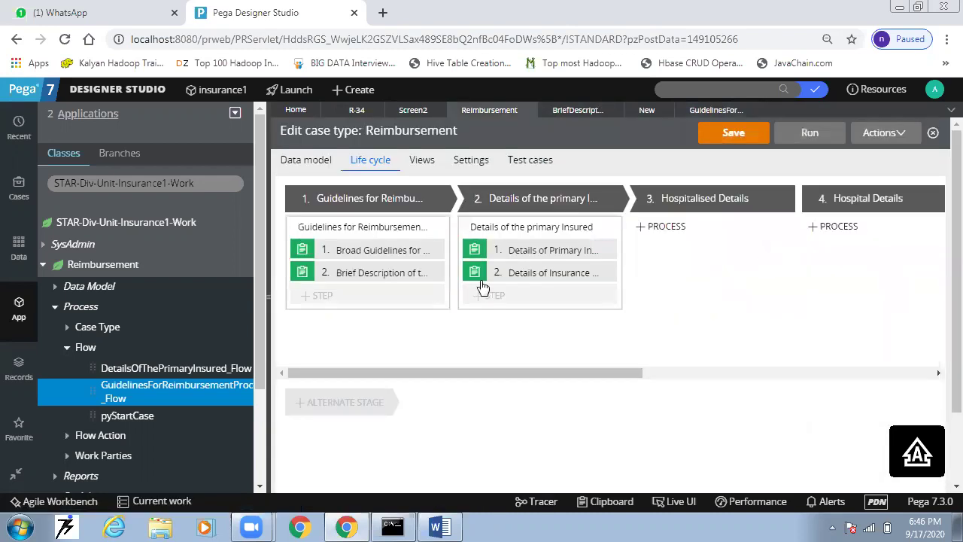
{"action": "left_click", "coordinate": [894, 136]}
{"action": "left_click", "coordinate": [851, 188]}
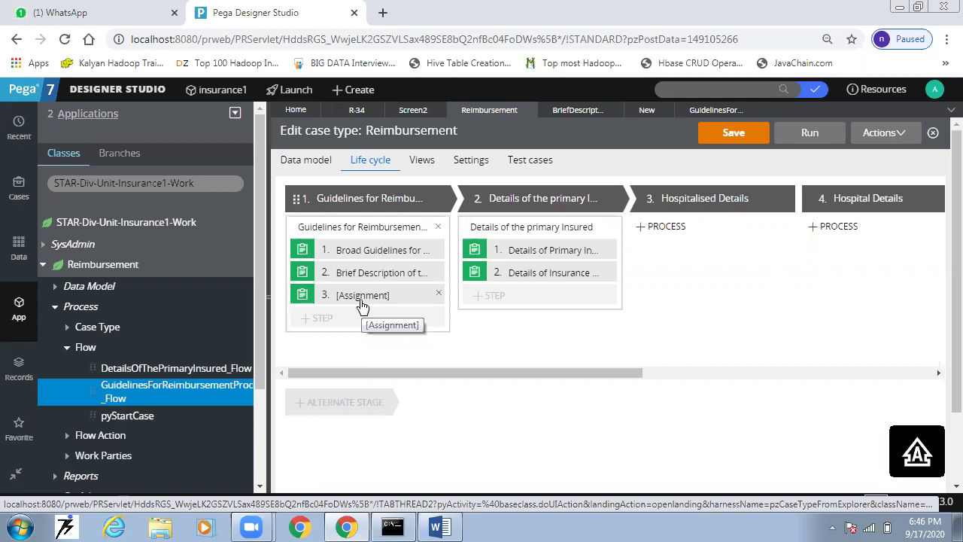
Step: Delete the new assignment and its outgoing connector from the guidelines flow, reconnect the key documents assignment to the end shape, and save
{"action": "left_click", "coordinate": [711, 109]}
{"action": "left_click", "coordinate": [779, 396]}
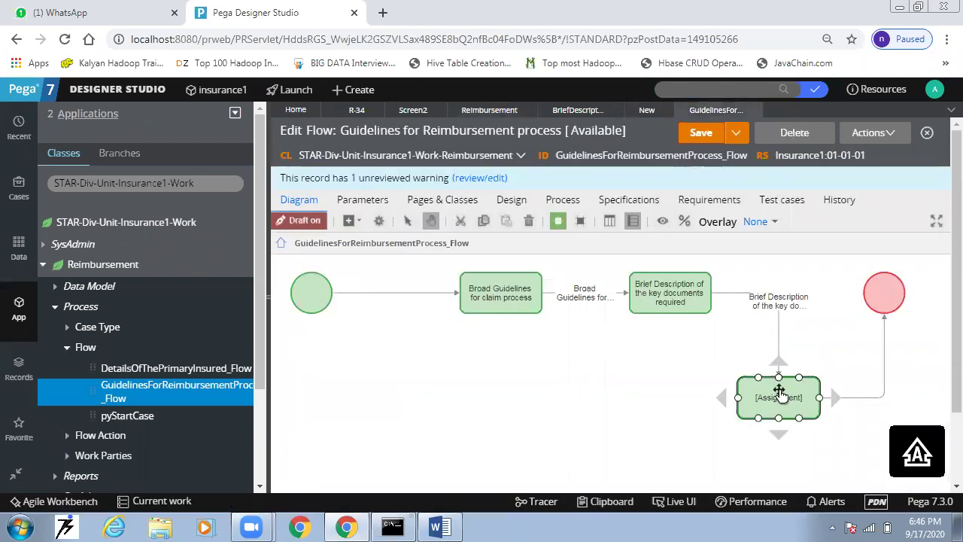
{"action": "key", "text": "Delete"}
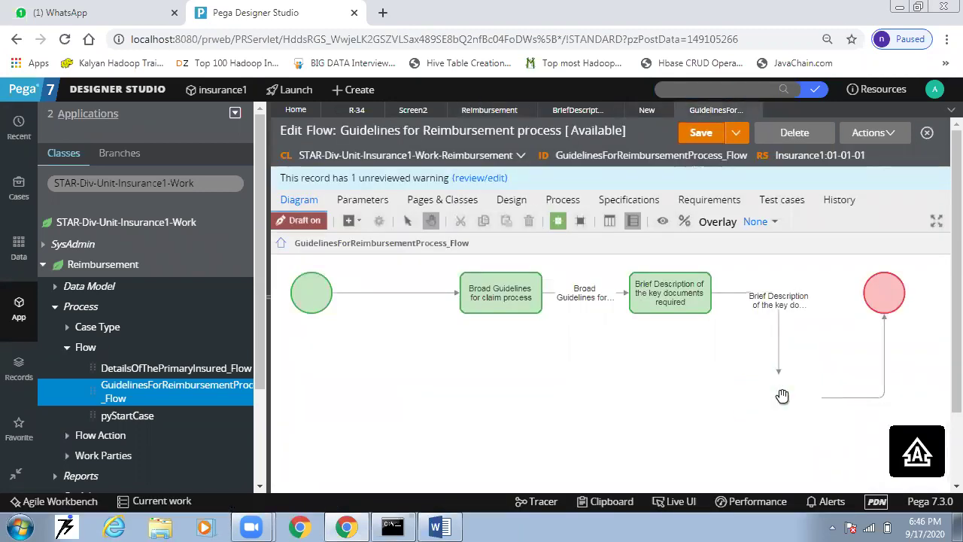
{"action": "left_click", "coordinate": [886, 395]}
{"action": "key", "text": "Delete"}
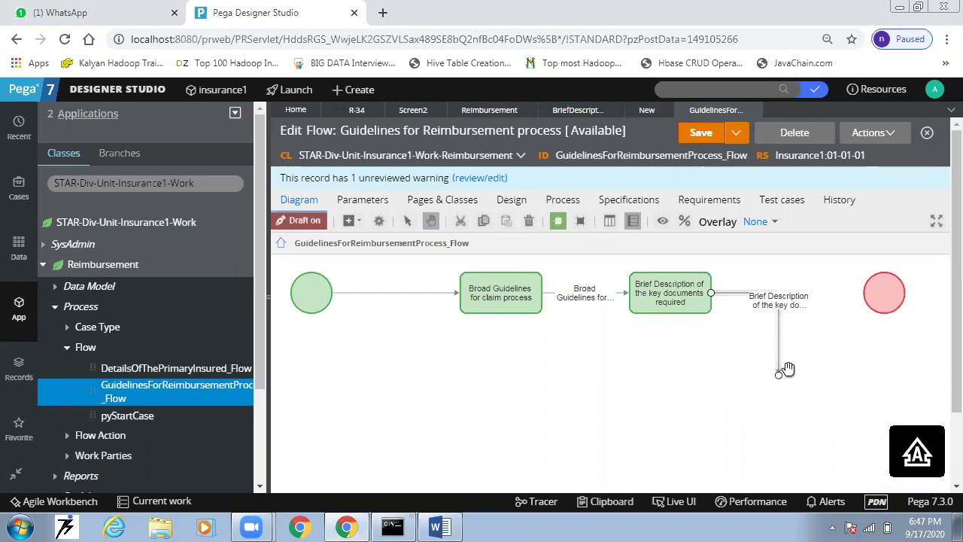
{"action": "left_click_drag", "start_coordinate": [779, 376], "coordinate": [869, 294]}
{"action": "left_click", "coordinate": [845, 399]}
{"action": "left_click", "coordinate": [710, 134]}
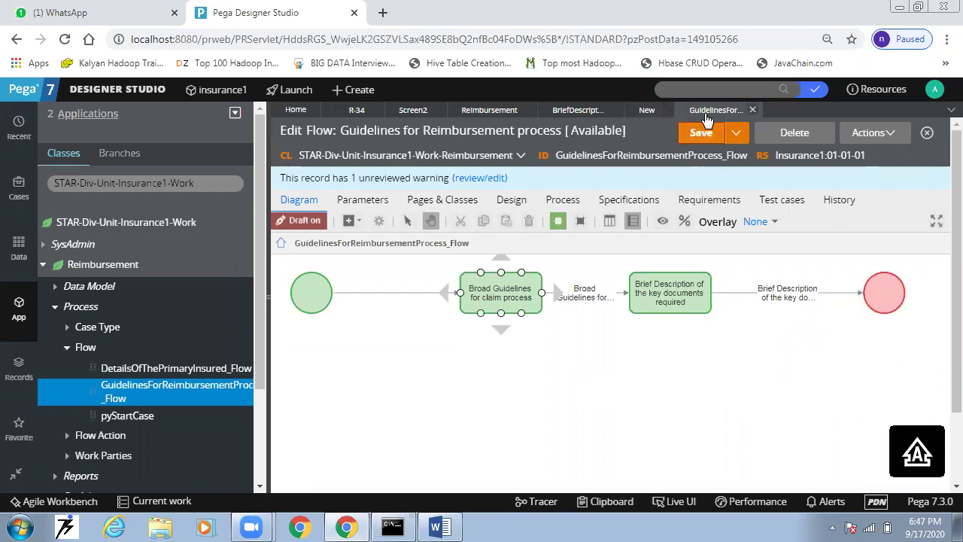
Step: Refresh the Reimbursement life cycle again to check that the guidelines stage matches the restored flow
{"action": "left_click", "coordinate": [476, 111]}
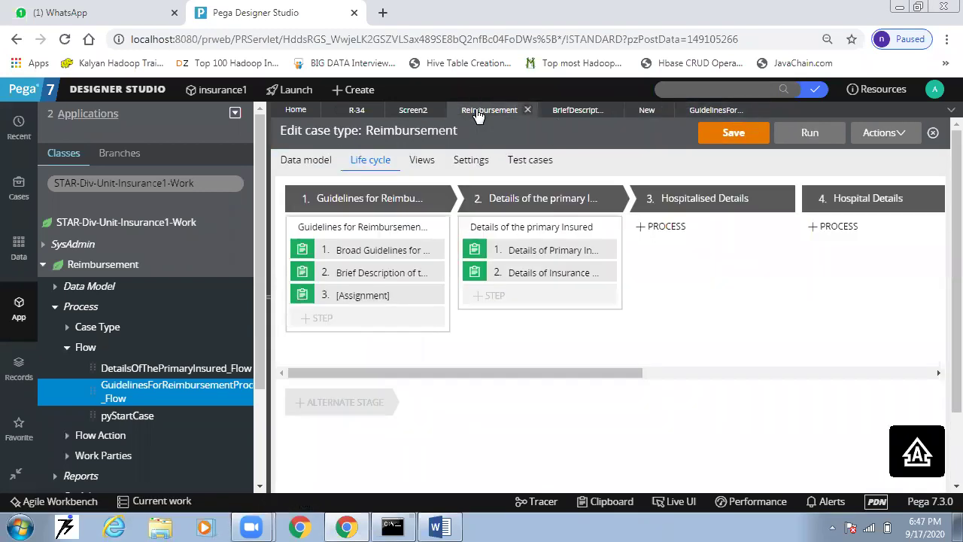
{"action": "left_click", "coordinate": [888, 136]}
{"action": "left_click", "coordinate": [854, 187]}
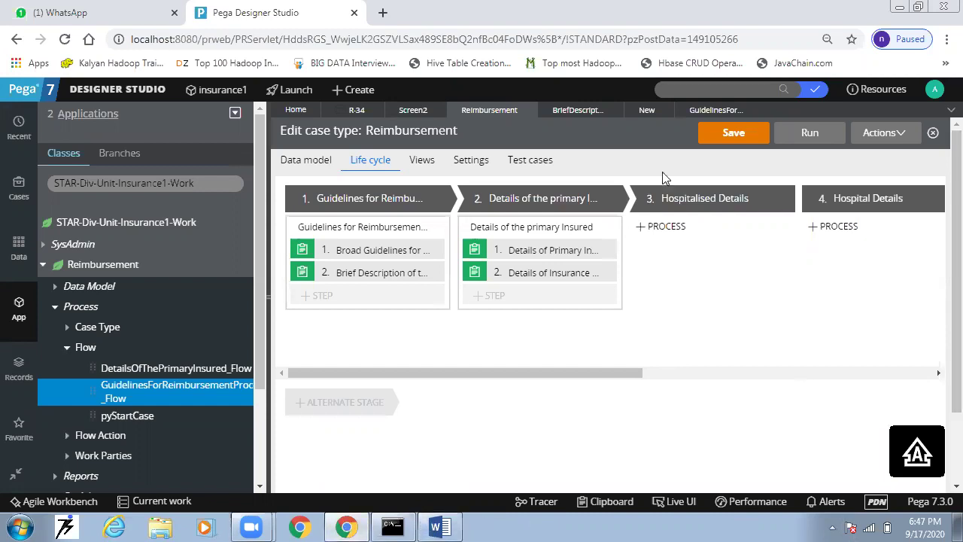
Step: Return to the guidelines flow diagram and look through the shape types, including smart shapes, that can be added to it
{"action": "left_click", "coordinate": [689, 113]}
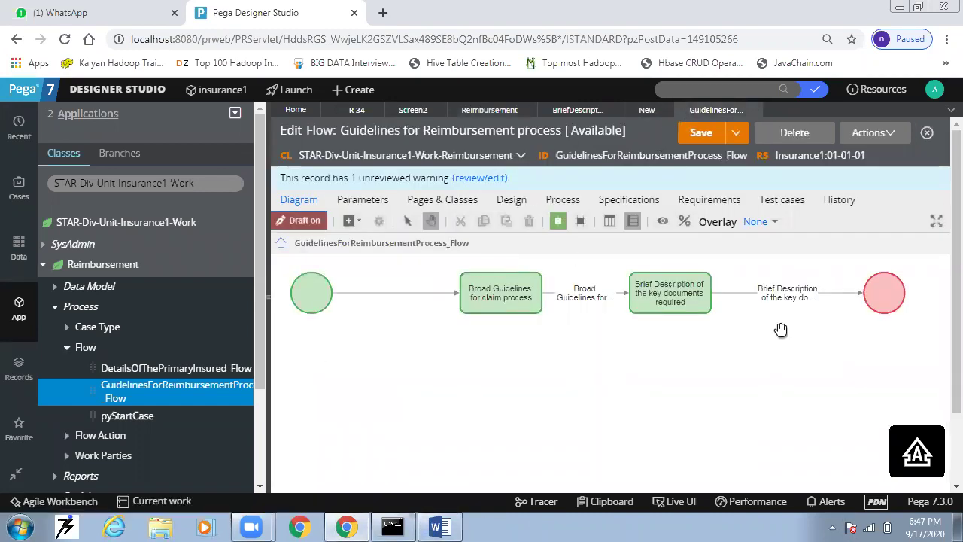
{"action": "left_click", "coordinate": [319, 304]}
{"action": "right_click", "coordinate": [382, 415]}
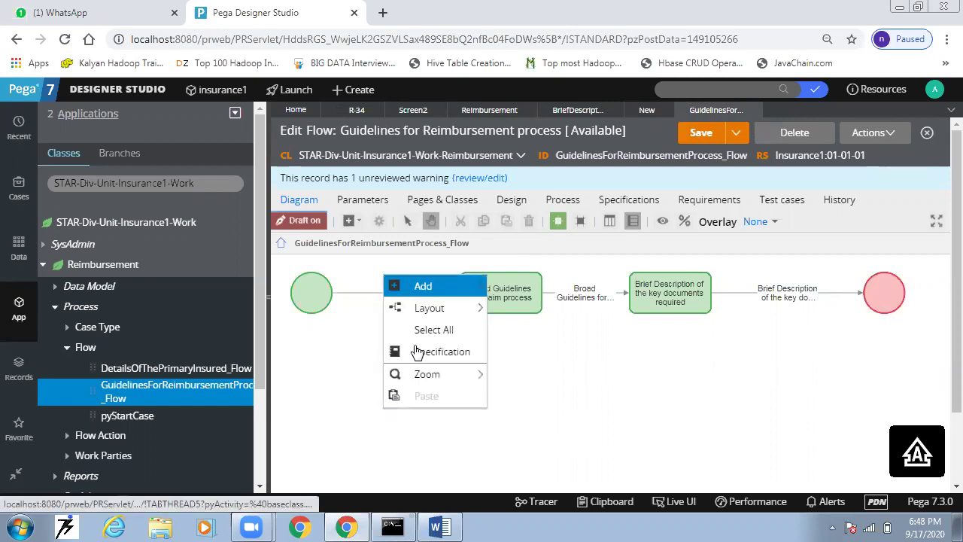
{"action": "mouse_move", "coordinate": [437, 291]}
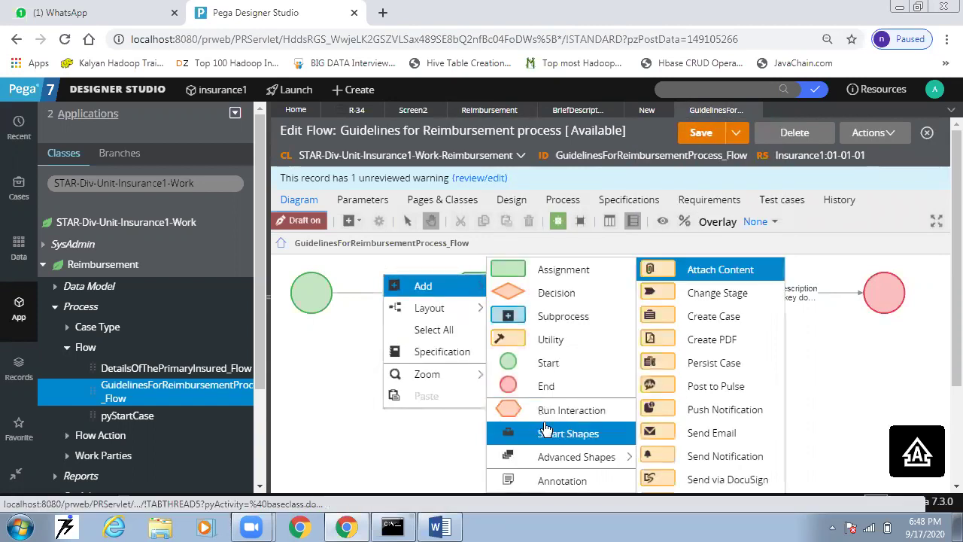
{"action": "left_click", "coordinate": [301, 367]}
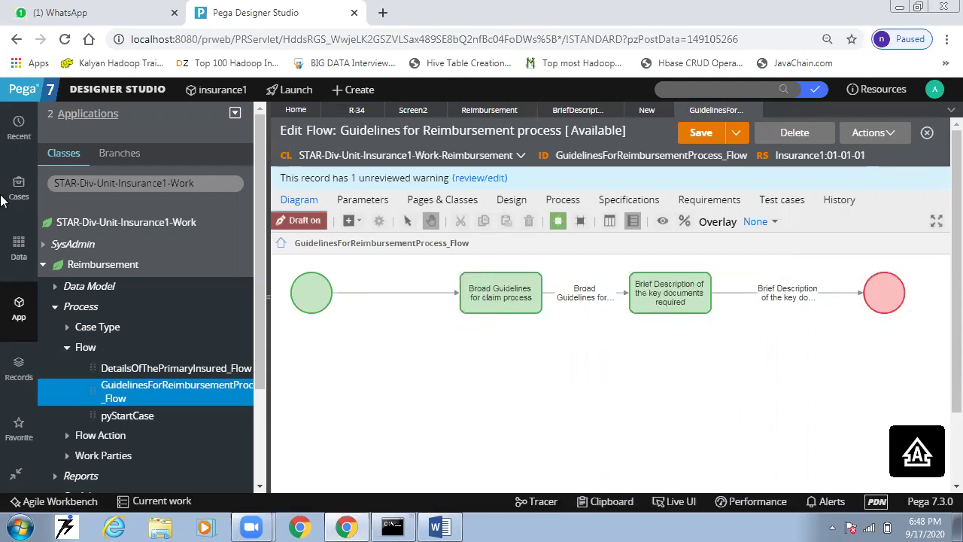
{"action": "left_click", "coordinate": [311, 292]}
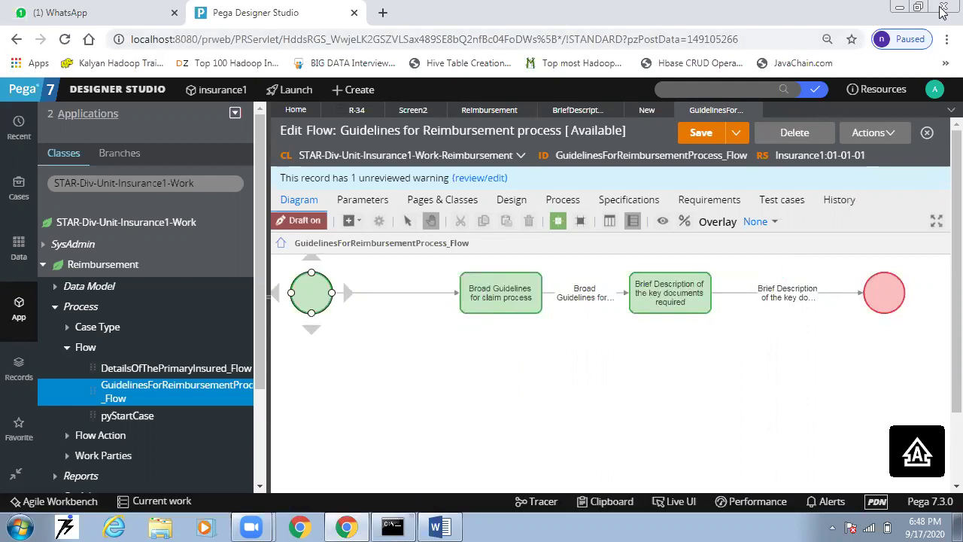
Step: Open the Flows PDF from the Pega Materials_Vy folder on drive E: and read its introduction and basic flow shapes
{"action": "left_click", "coordinate": [900, 8]}
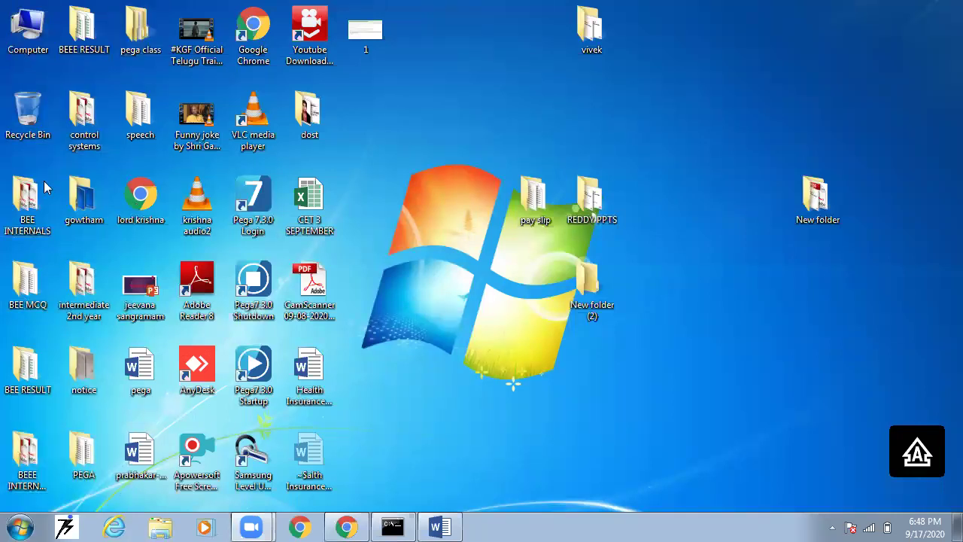
{"action": "double_click", "coordinate": [27, 31]}
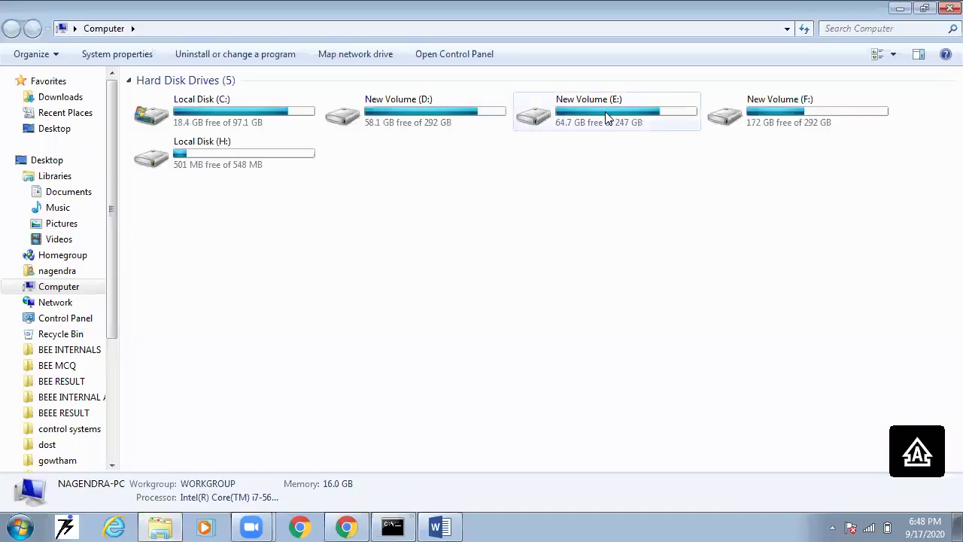
{"action": "double_click", "coordinate": [604, 112]}
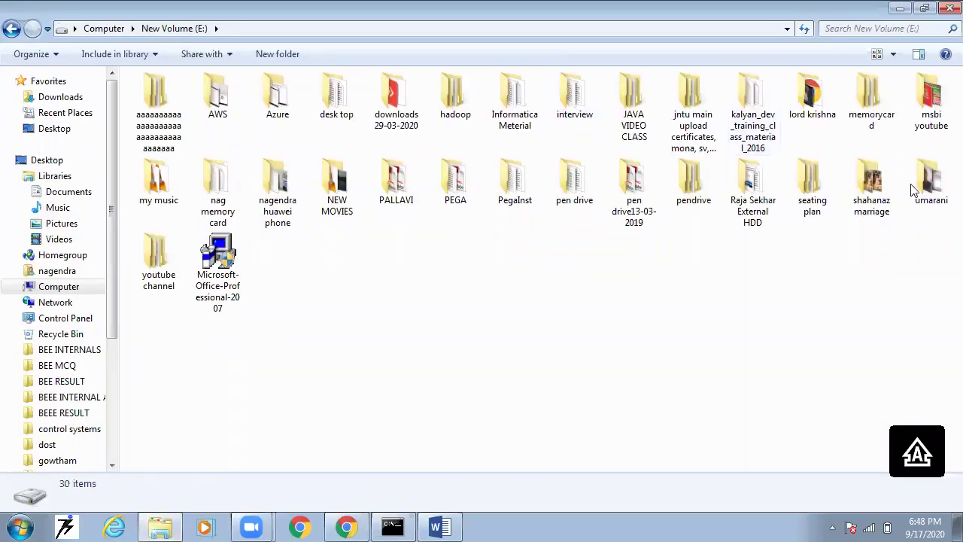
{"action": "double_click", "coordinate": [451, 184]}
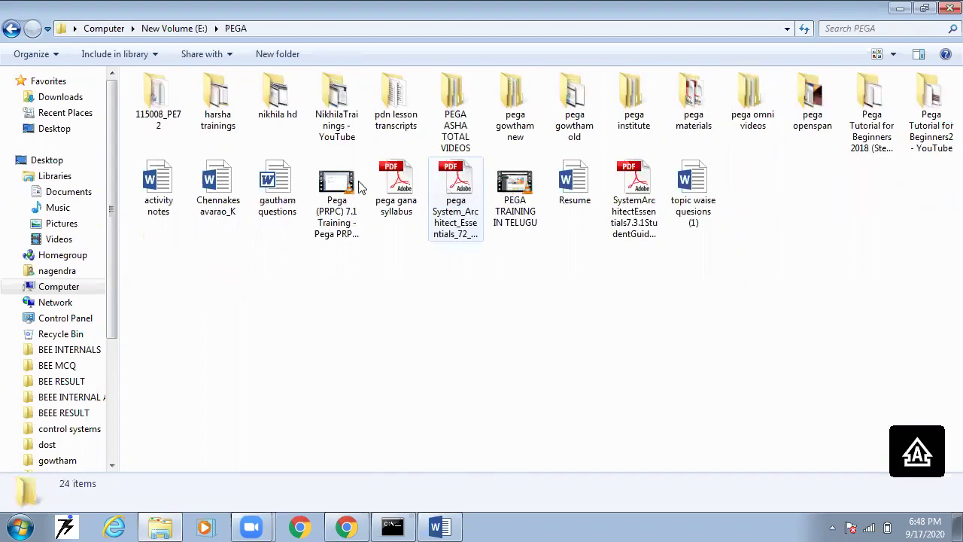
{"action": "double_click", "coordinate": [522, 109]}
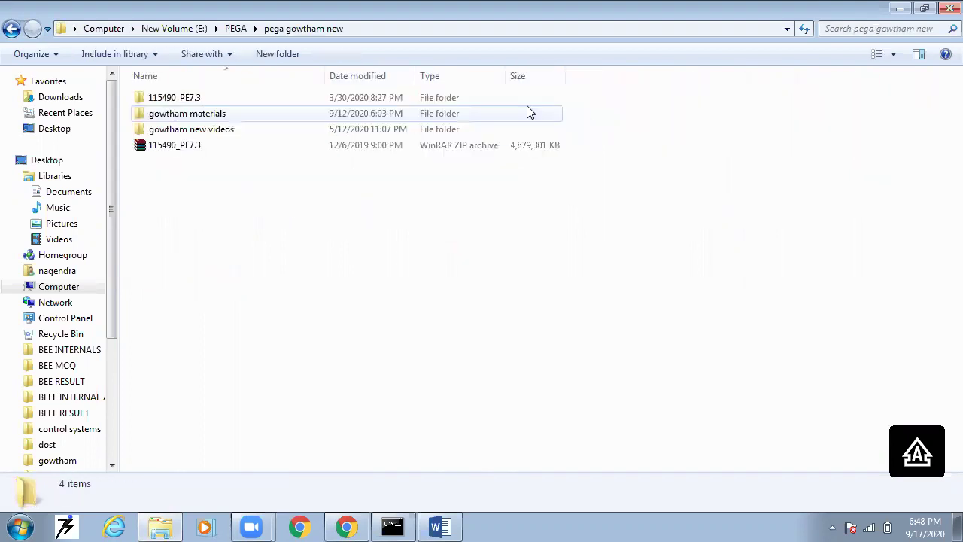
{"action": "double_click", "coordinate": [230, 116]}
{"action": "double_click", "coordinate": [208, 97]}
{"action": "double_click", "coordinate": [208, 104]}
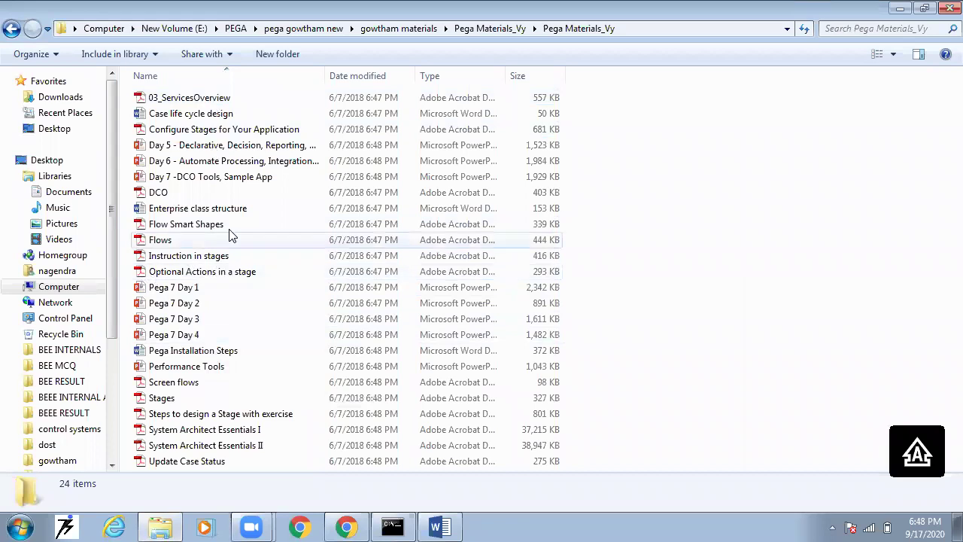
{"action": "double_click", "coordinate": [218, 240]}
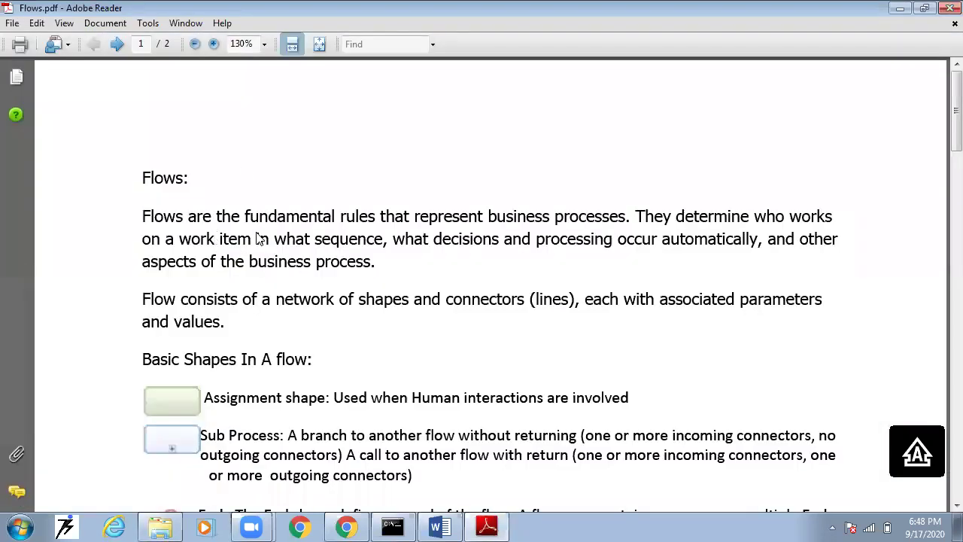
{"action": "scroll", "coordinate": [419, 181], "scroll_direction": "down", "scroll_amount": 1}
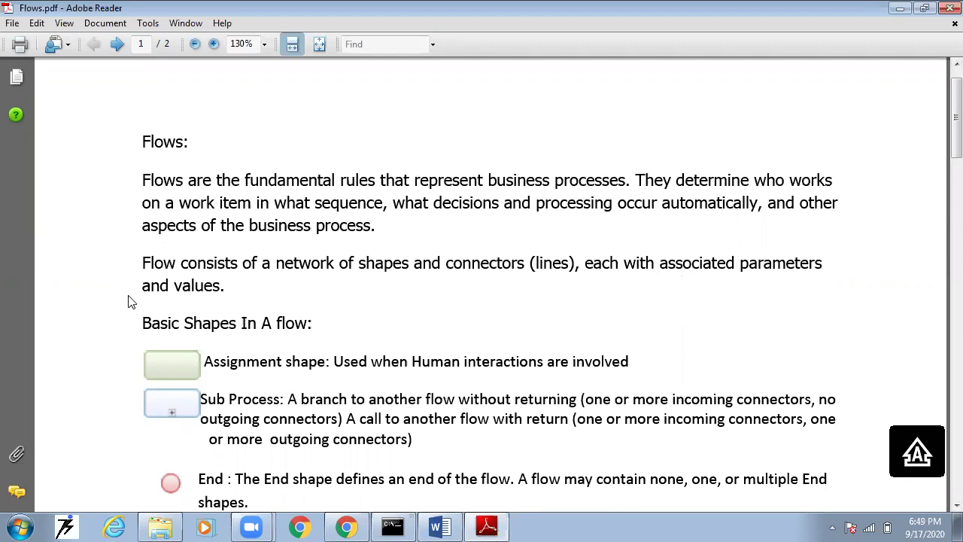
Step: Switch back to Pega and inspect which flow action the connector between the broad guidelines and key documents assignments uses
{"action": "left_click", "coordinate": [345, 524]}
{"action": "left_click", "coordinate": [312, 295]}
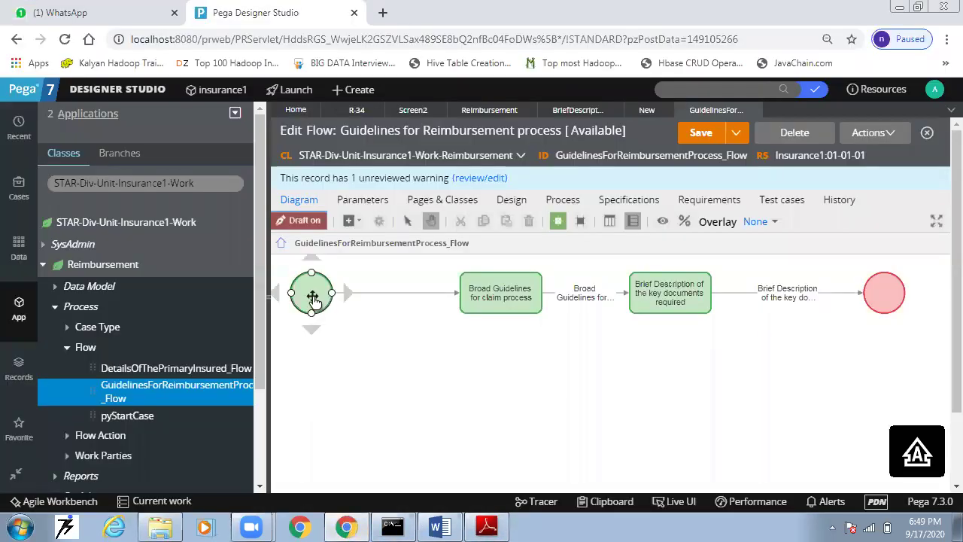
{"action": "left_click", "coordinate": [519, 309]}
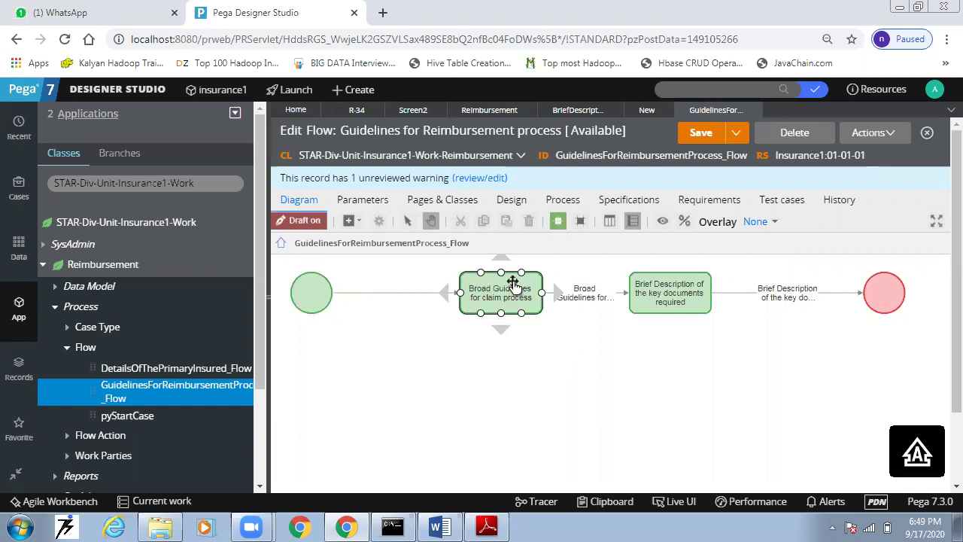
{"action": "left_click", "coordinate": [589, 303]}
{"action": "left_click", "coordinate": [591, 297]}
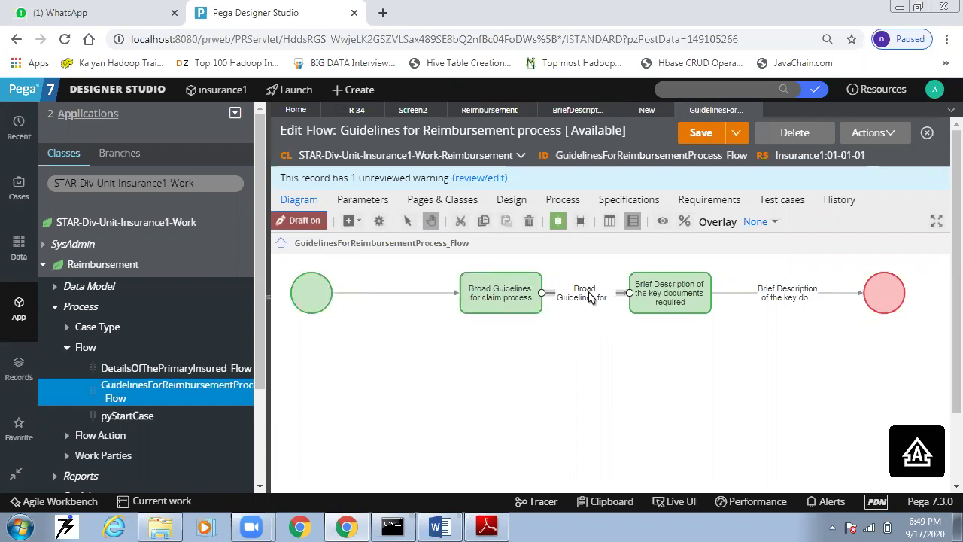
{"action": "double_click", "coordinate": [591, 297]}
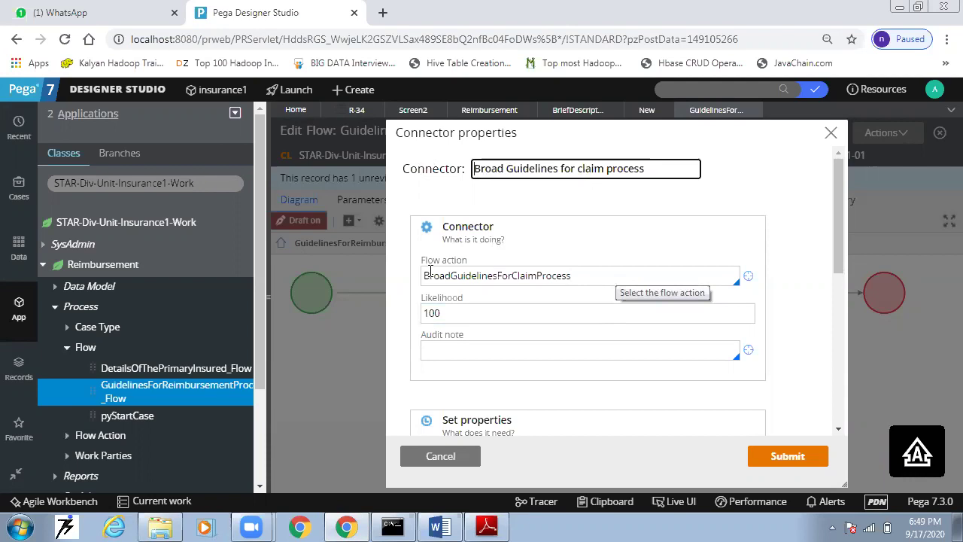
{"action": "left_click_drag", "start_coordinate": [573, 277], "coordinate": [430, 275]}
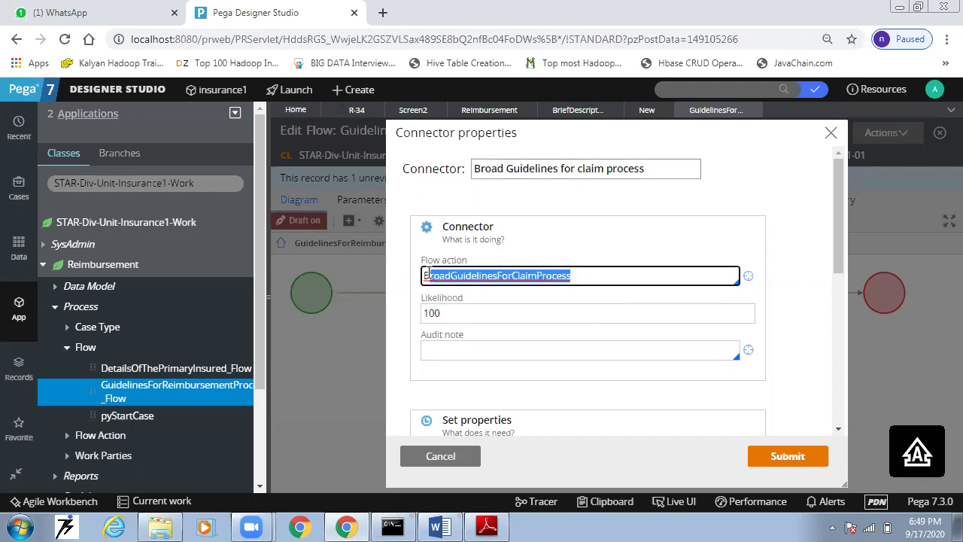
{"action": "left_click", "coordinate": [575, 238]}
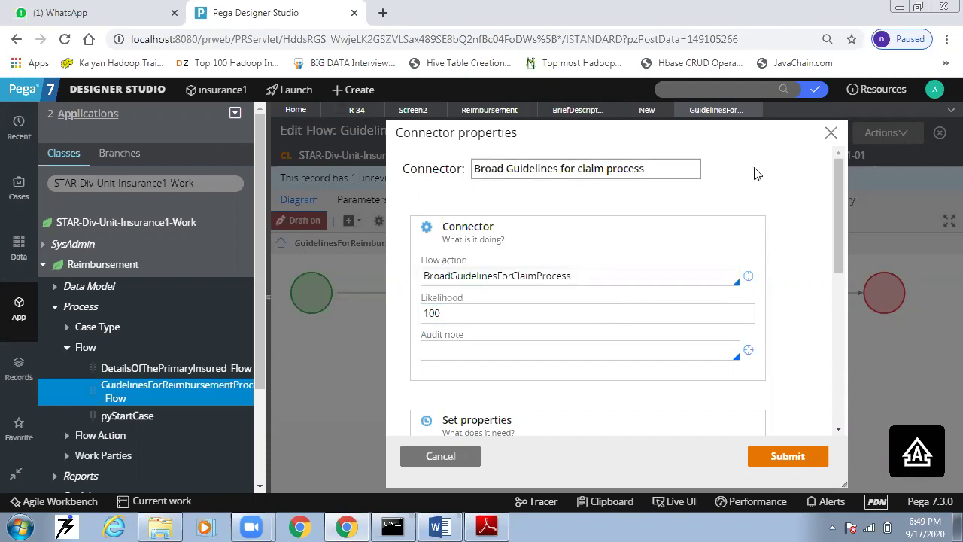
{"action": "left_click", "coordinate": [831, 132]}
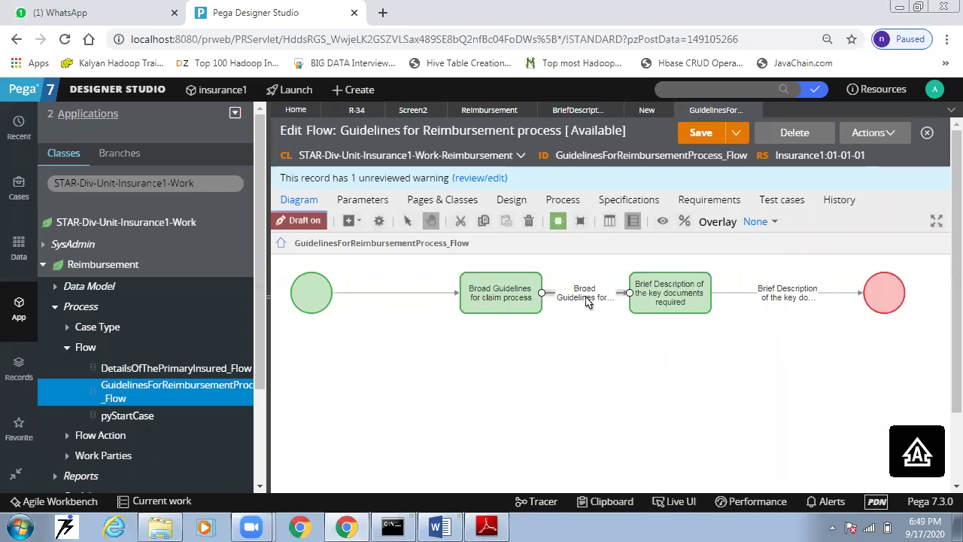
Step: Switch to the Flows PDF and skim the remaining shapes, the flow types and the subflow types
{"action": "left_click", "coordinate": [439, 526]}
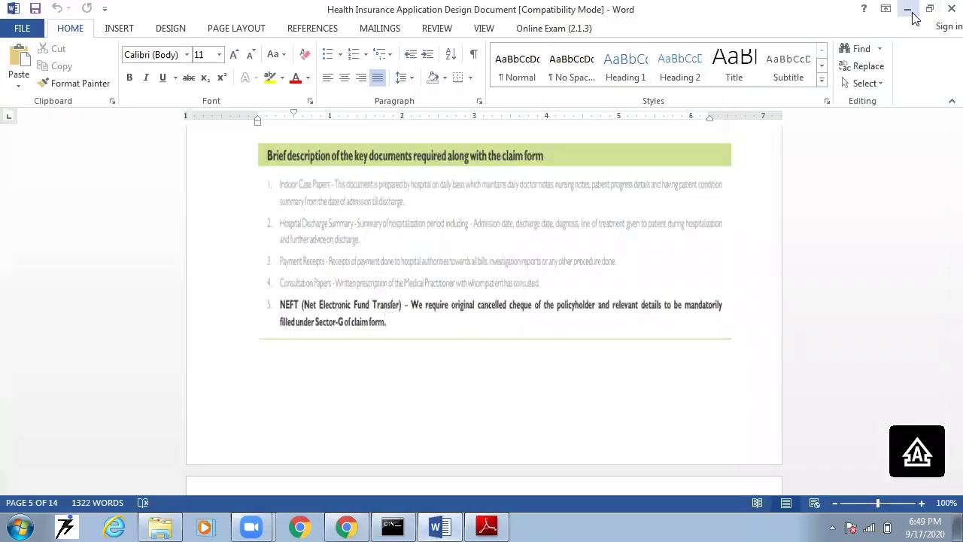
{"action": "left_click", "coordinate": [907, 8]}
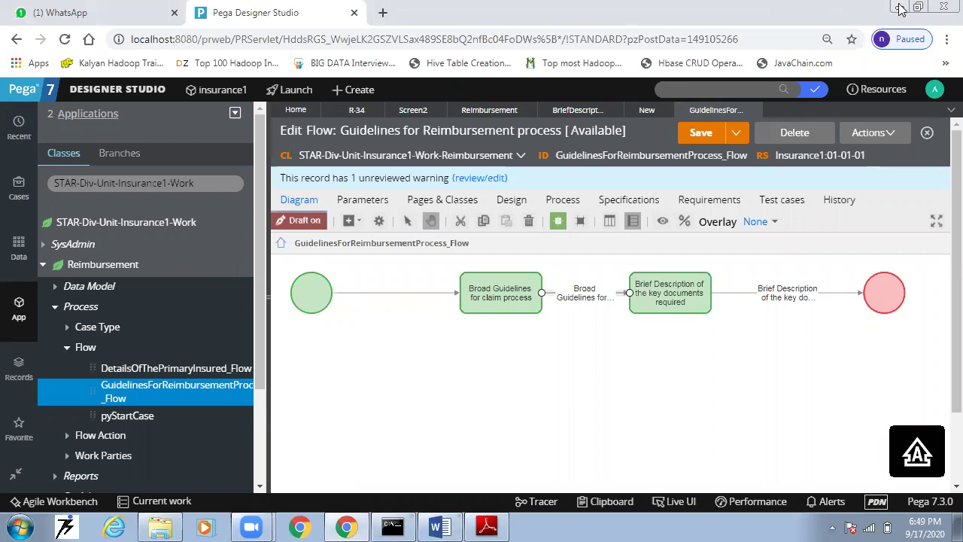
{"action": "left_click", "coordinate": [489, 527]}
{"action": "scroll", "coordinate": [351, 366], "scroll_direction": "down", "scroll_amount": 20}
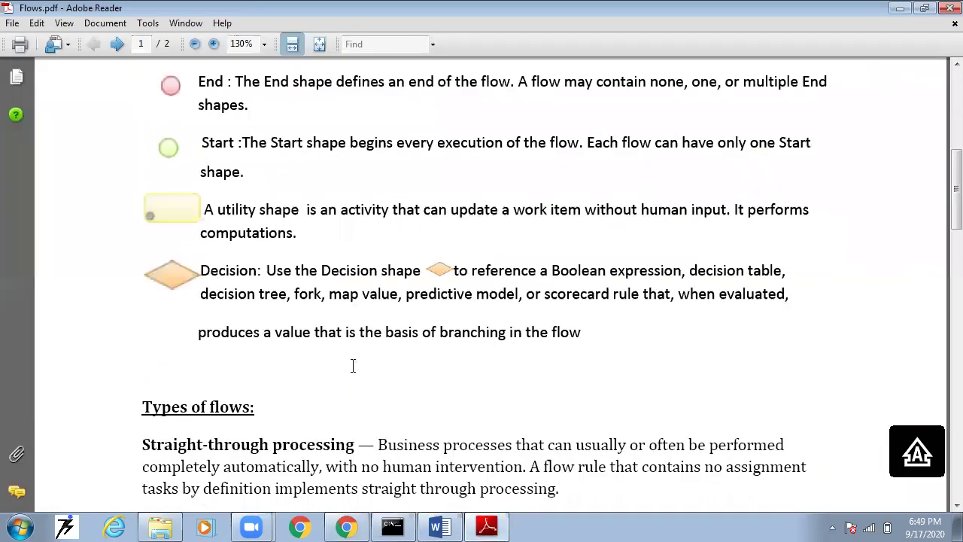
{"action": "scroll", "coordinate": [353, 366], "scroll_direction": "down", "scroll_amount": 5}
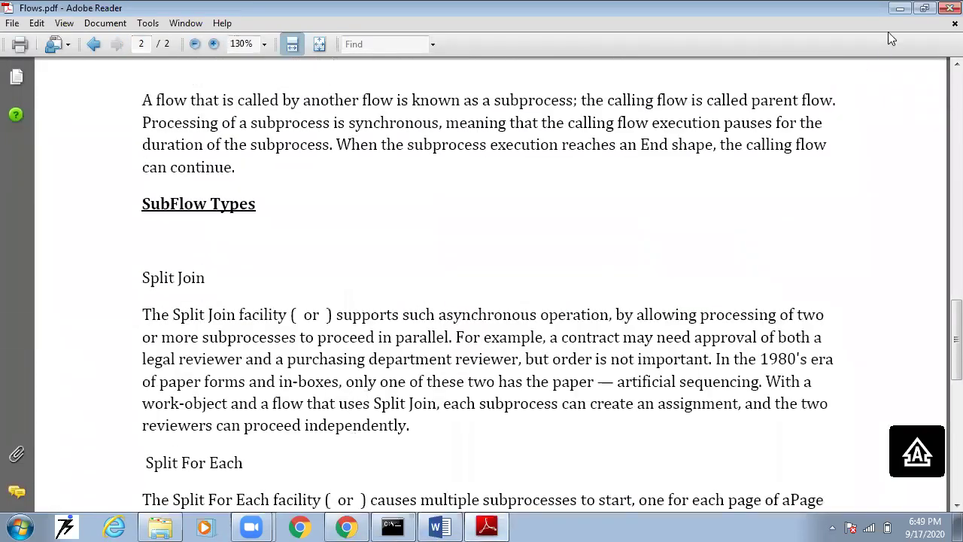
{"action": "left_click", "coordinate": [900, 8]}
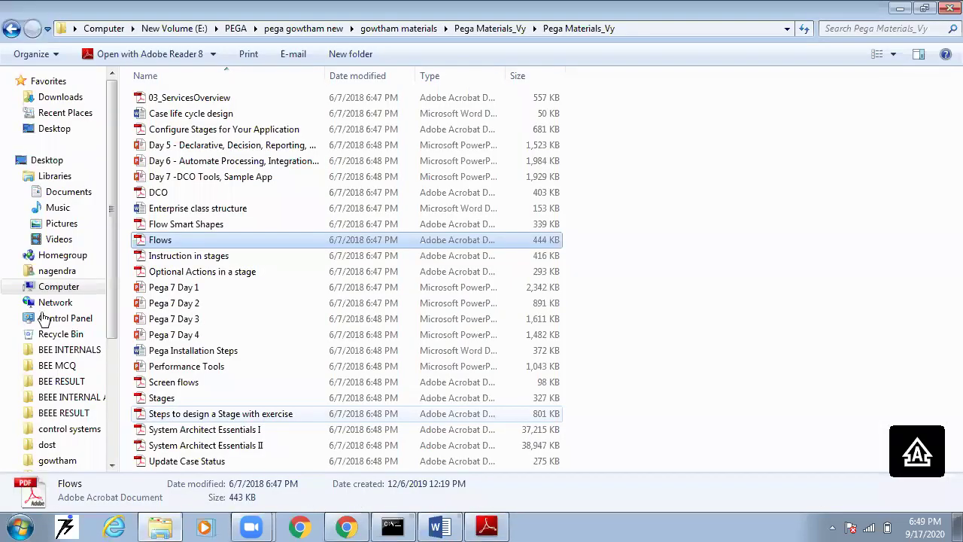
Step: Create a new Word document named 1 on the desktop and open it
{"action": "left_click", "coordinate": [899, 8]}
{"action": "right_click", "coordinate": [413, 316]}
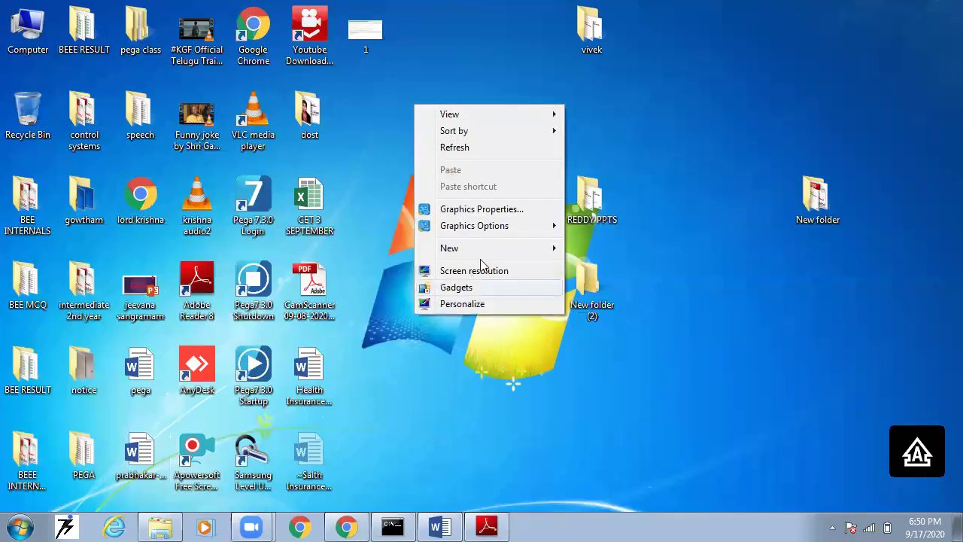
{"action": "mouse_move", "coordinate": [507, 248]}
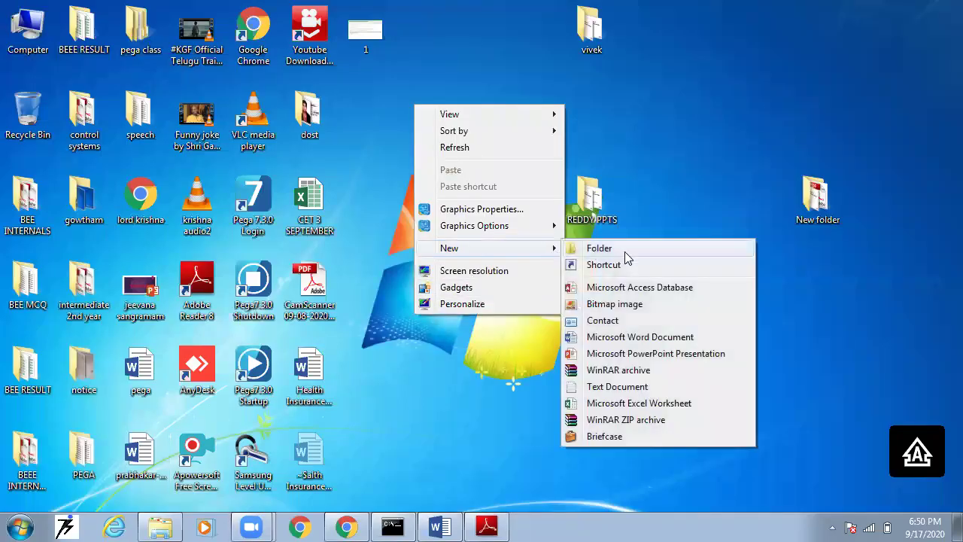
{"action": "left_click", "coordinate": [626, 338]}
{"action": "type", "text": "1"}
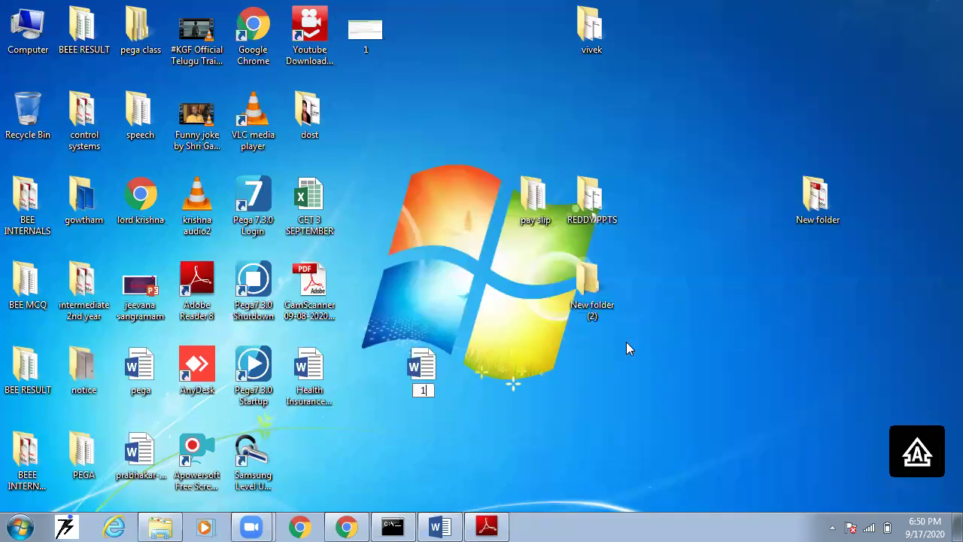
{"action": "key", "text": "Return"}
{"action": "key", "text": "Return"}
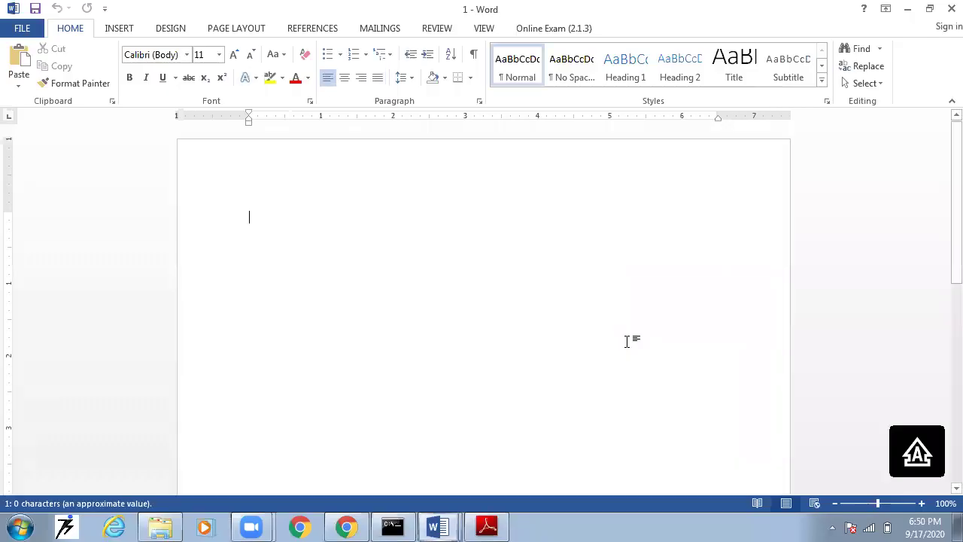
Step: Write the line "PROPRERTIES/FIELDS/PARAGRAPHS --→>> SECTIONS --→>>> FLOW ACTION-→> FLOW" in the document and select it
{"action": "type", "text": "PROPRERTIES/FIELDS/PARAGRAPHS --→>>"}
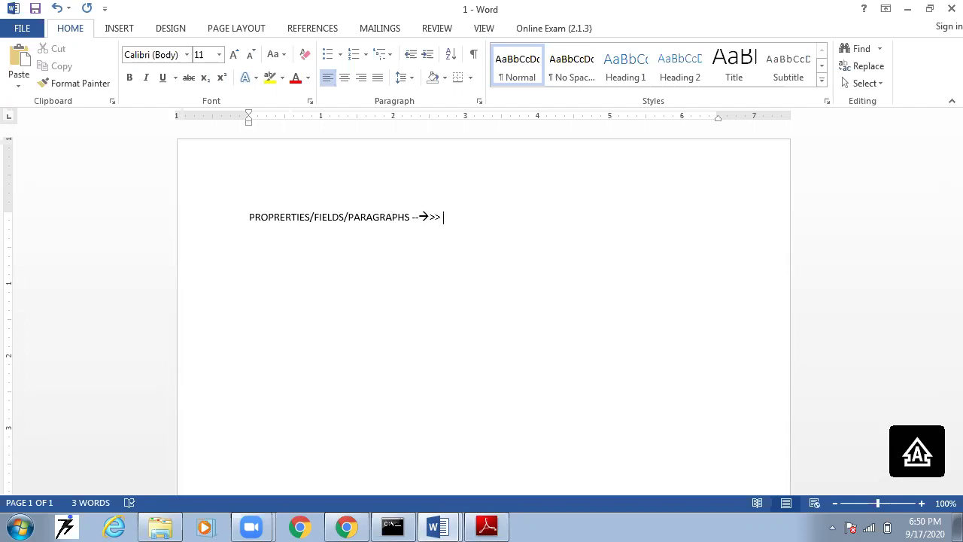
{"action": "type", "text": "s"}
{"action": "key", "text": "BackSpace"}
{"action": "type", "text": "SECTIONS"}
{"action": "type", "text": " -----"}
{"action": "type", "text": "---"}
{"action": "key", "text": "BackSpace"}
{"action": "key", "text": "BackSpace"}
{"action": "key", "text": "BackSpace"}
{"action": "type", "text": ">>>> f"}
{"action": "key", "text": "BackSpace"}
{"action": "type", "text": "FLOW ACTIONS"}
{"action": "key", "text": "BackSpace"}
{"action": "type", "text": "--->>"}
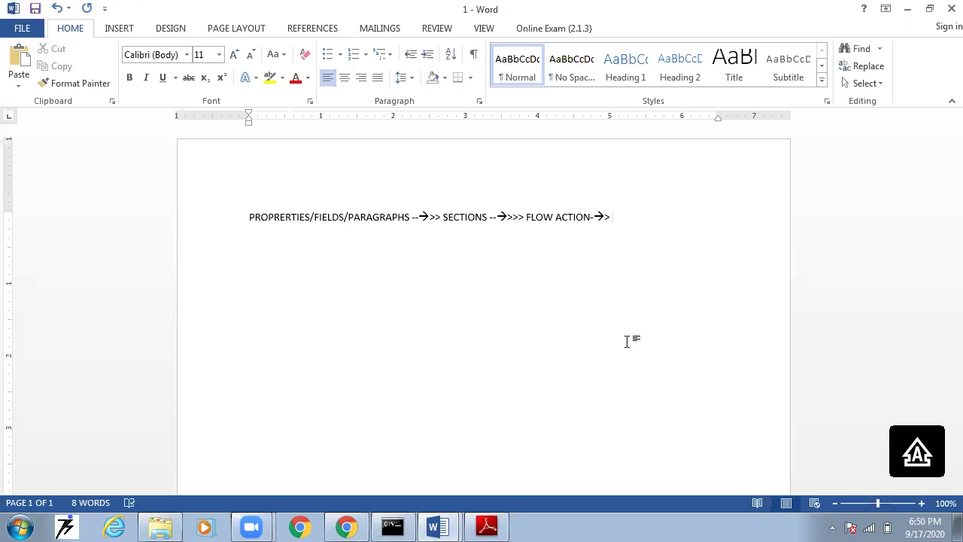
{"action": "type", "text": " FLOW"}
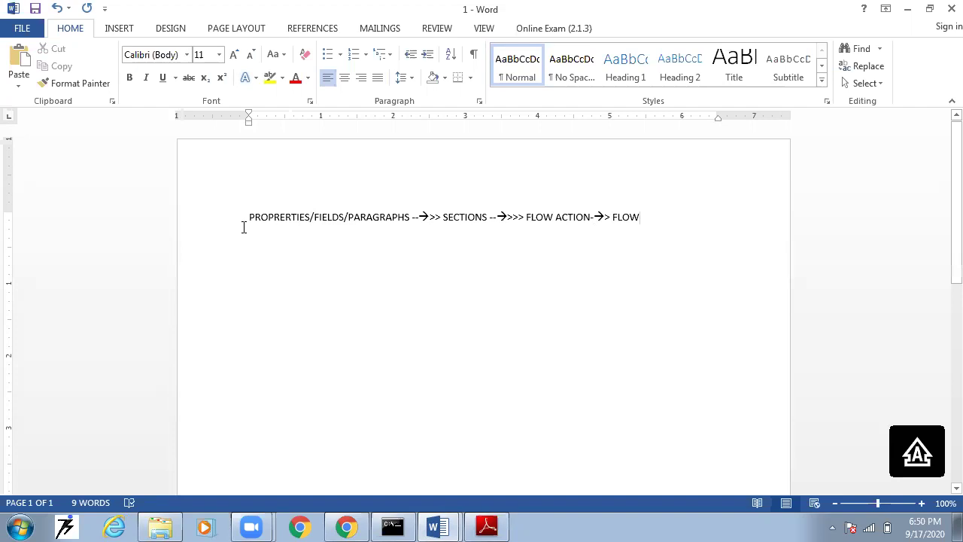
{"action": "left_click_drag", "start_coordinate": [248, 216], "coordinate": [666, 216]}
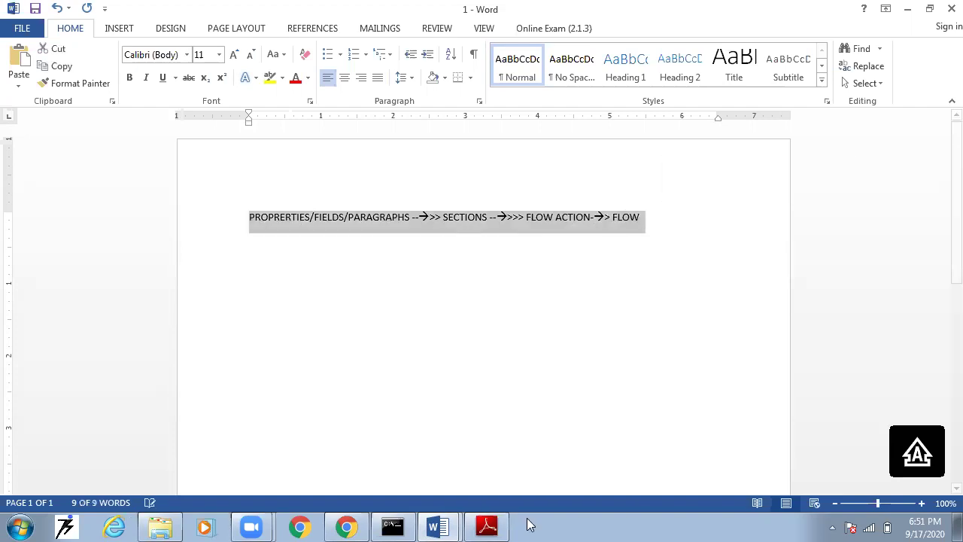
Step: Switch to Pega and inspect the flow action of the connector leaving the broad guidelines assignment, leaving its properties unchanged
{"action": "left_click", "coordinate": [347, 526]}
{"action": "left_click", "coordinate": [517, 300]}
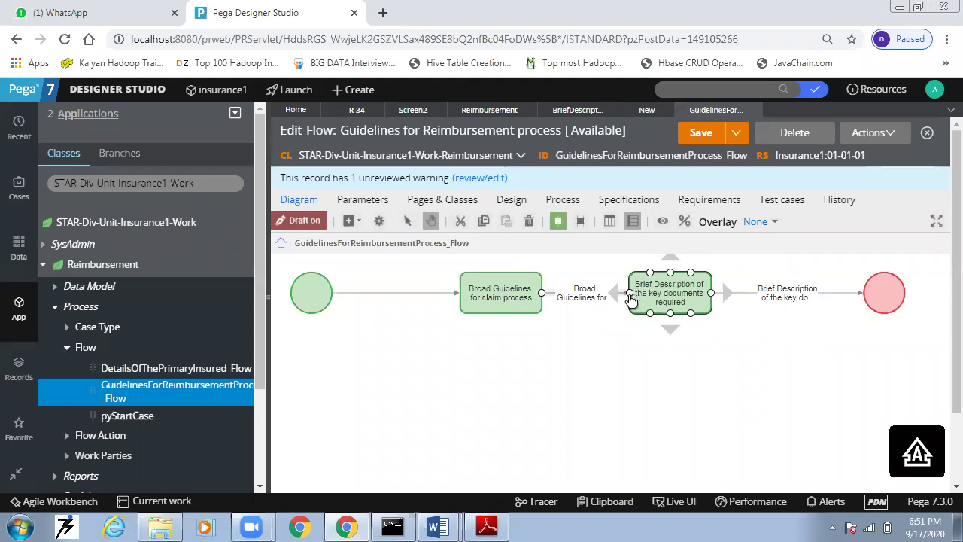
{"action": "double_click", "coordinate": [564, 297]}
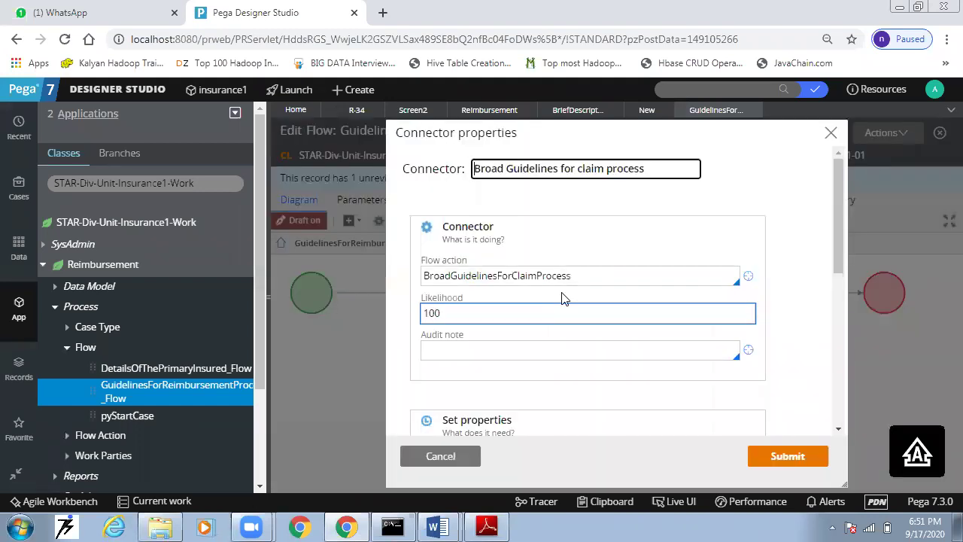
{"action": "left_click", "coordinate": [593, 276]}
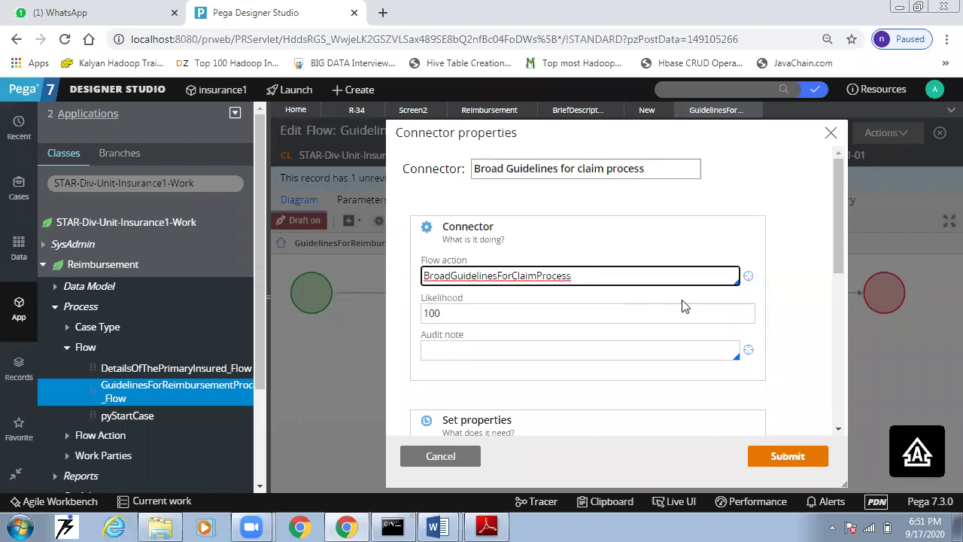
{"action": "left_click", "coordinate": [830, 132]}
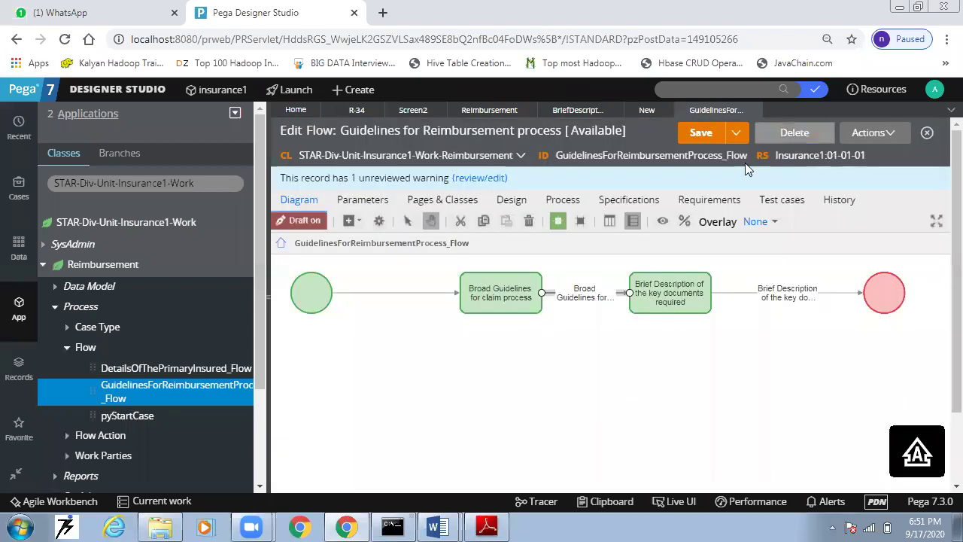
Step: Inspect the routing and service level properties of the Broad Guidelines for claim process assignment
{"action": "left_click", "coordinate": [491, 296]}
{"action": "double_click", "coordinate": [491, 296]}
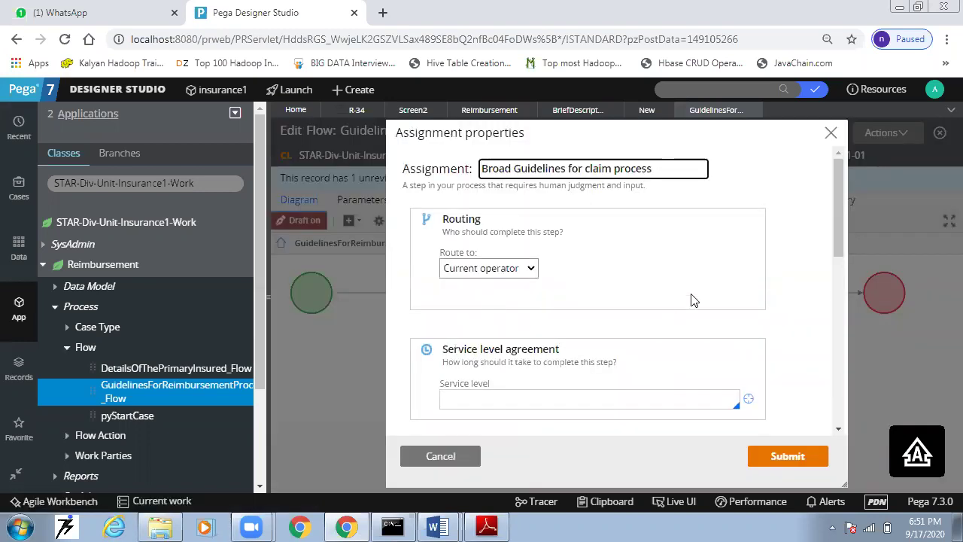
{"action": "left_click", "coordinate": [830, 133]}
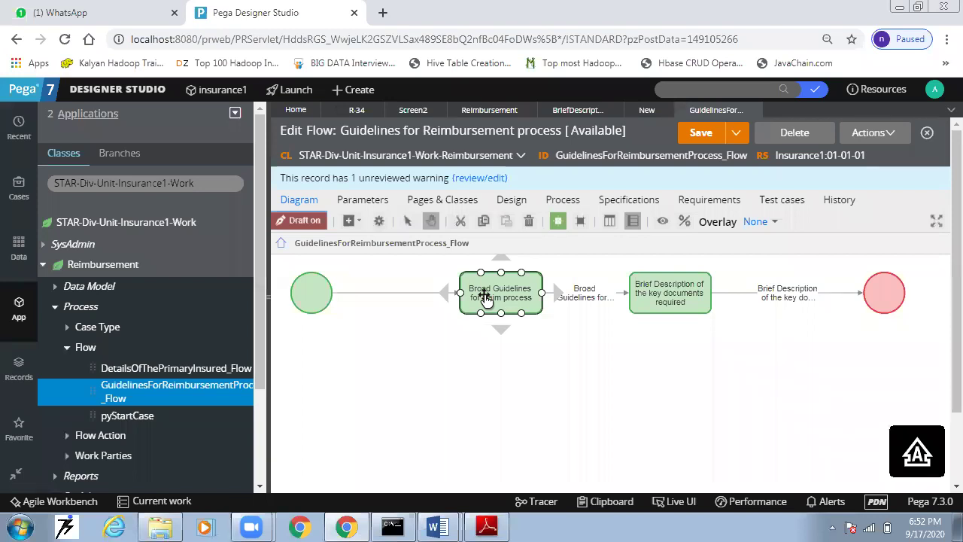
Step: Switch to the Flows PDF and go back to the flow definition and basic shapes on its first page
{"action": "left_click", "coordinate": [489, 527]}
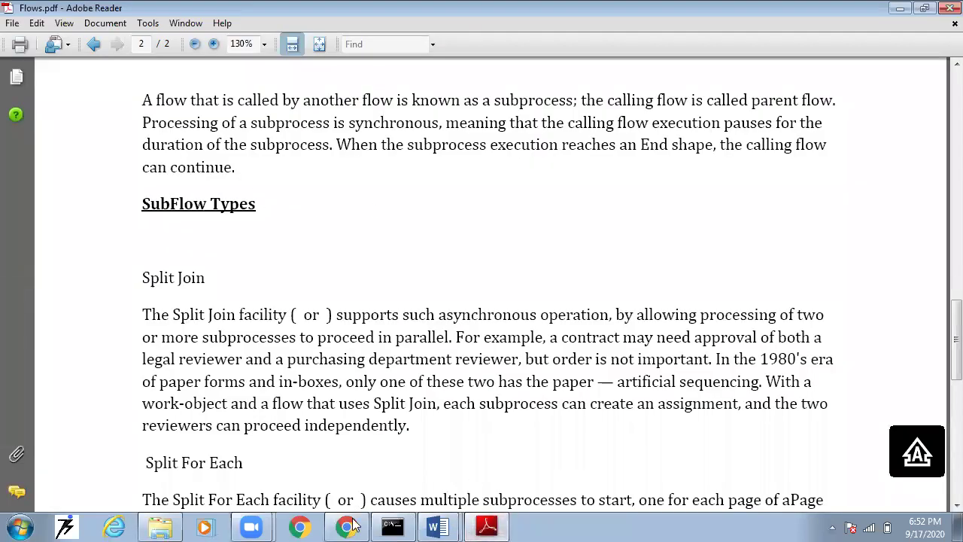
{"action": "left_click", "coordinate": [471, 524]}
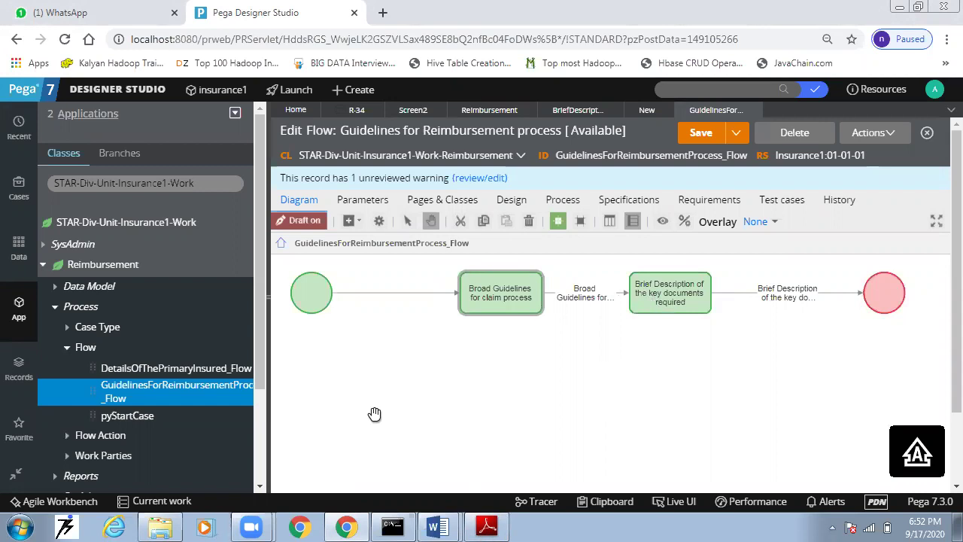
{"action": "left_click", "coordinate": [487, 526]}
{"action": "scroll", "coordinate": [167, 342], "scroll_direction": "up", "scroll_amount": 2}
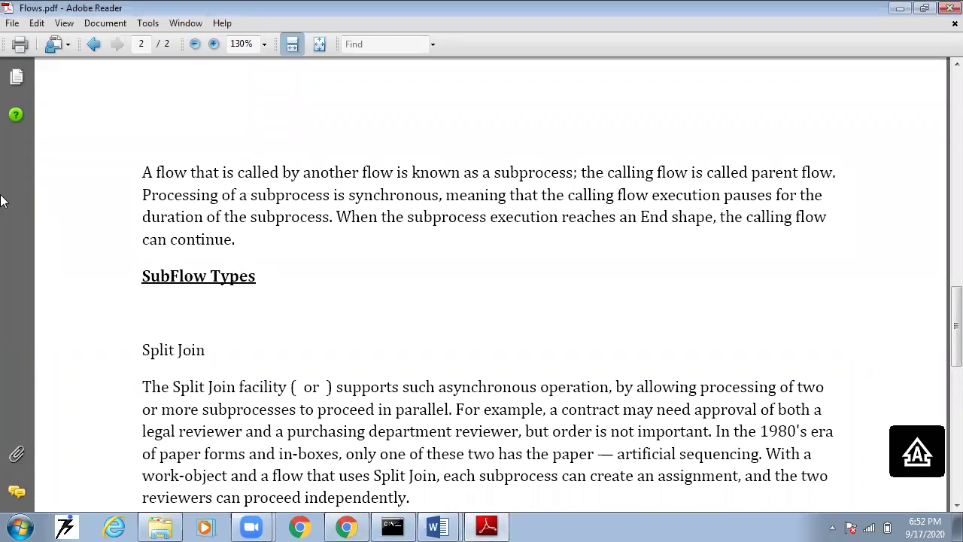
{"action": "scroll", "coordinate": [371, 263], "scroll_direction": "up", "scroll_amount": 20}
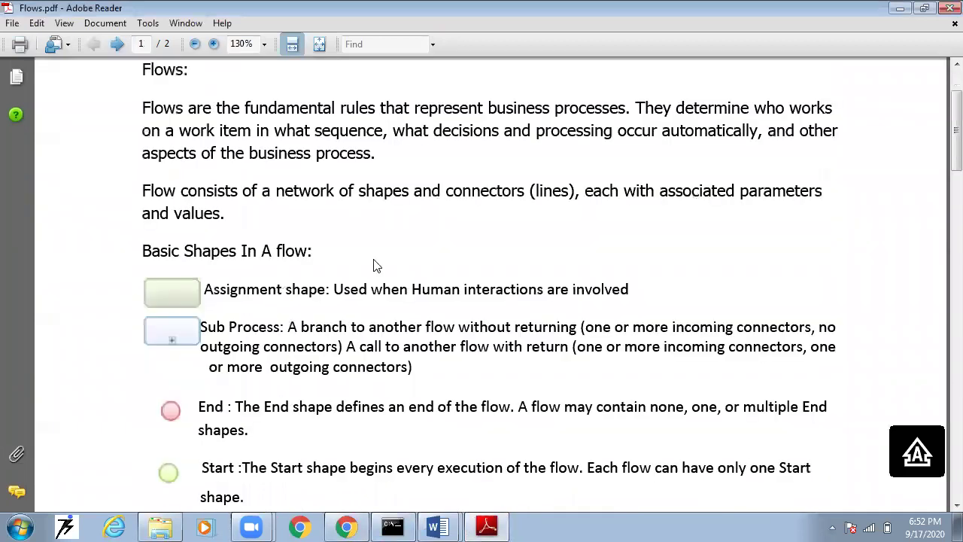
{"action": "scroll", "coordinate": [544, 155], "scroll_direction": "up", "scroll_amount": 2}
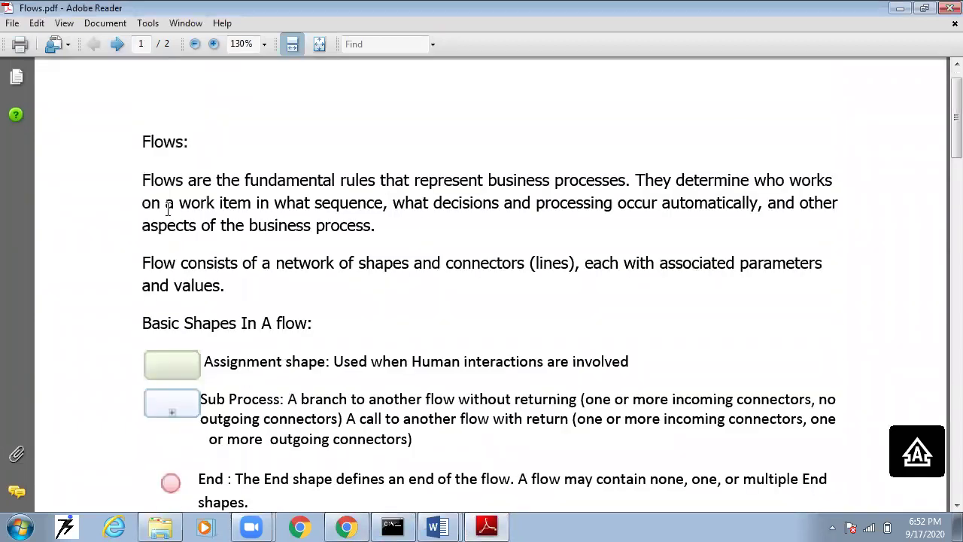
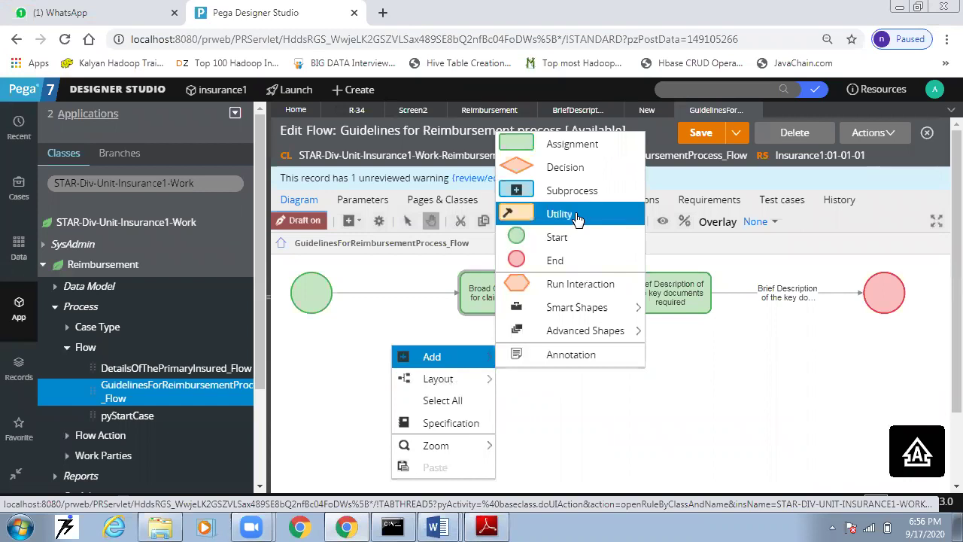
Step: Add a Utility shape to the guidelines flow and browse the rules available for its automation without choosing one
{"action": "left_click", "coordinate": [577, 217]}
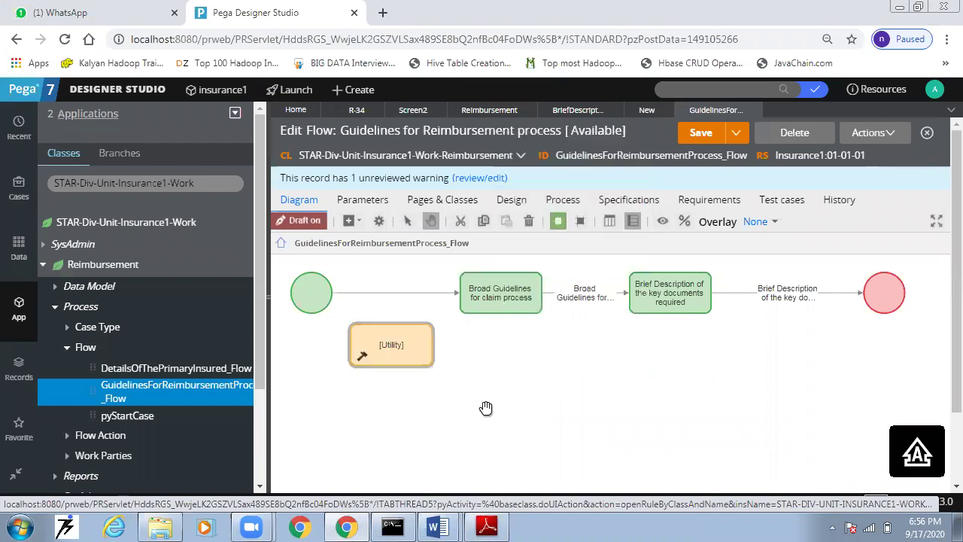
{"action": "double_click", "coordinate": [394, 346]}
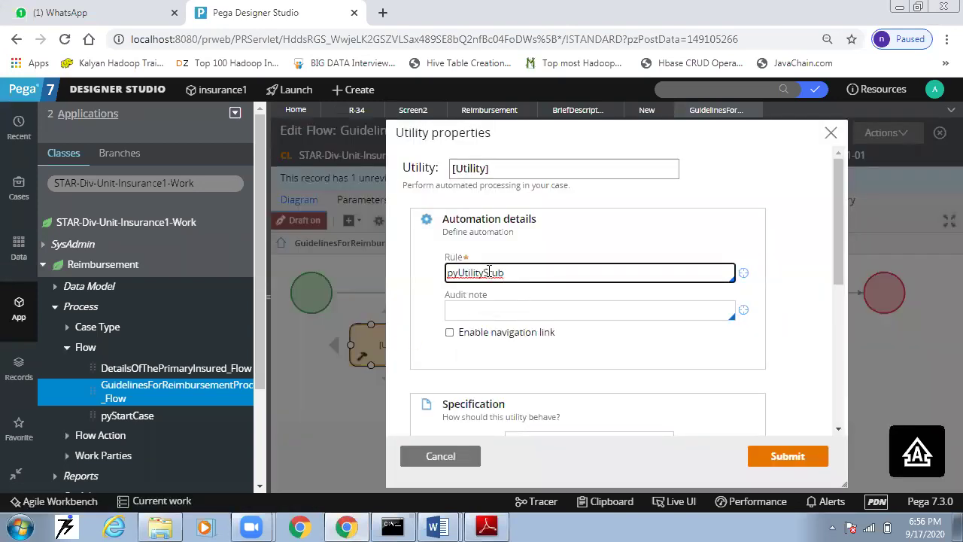
{"action": "left_click", "coordinate": [574, 275]}
{"action": "key", "text": "Down"}
{"action": "key", "text": "Down"}
{"action": "key", "text": "Down"}
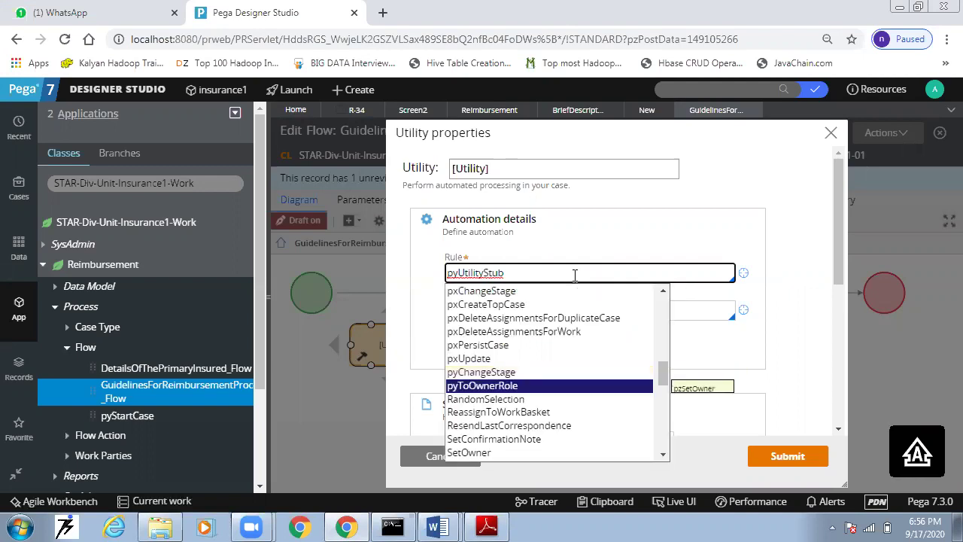
{"action": "key", "text": "Down"}
{"action": "key", "text": "Down"}
{"action": "key", "text": "Down"}
{"action": "key", "text": "Down"}
{"action": "key", "text": "Down"}
{"action": "key", "text": "Down"}
{"action": "key", "text": "Down"}
{"action": "key", "text": "Down"}
{"action": "key", "text": "Down"}
{"action": "key", "text": "Down"}
{"action": "key", "text": "Down"}
{"action": "key", "text": "Down"}
{"action": "key", "text": "Down"}
{"action": "key", "text": "Down"}
{"action": "key", "text": "Down"}
{"action": "key", "text": "Down"}
{"action": "key", "text": "Down"}
{"action": "key", "text": "Down"}
{"action": "key", "text": "Down"}
{"action": "key", "text": "Down"}
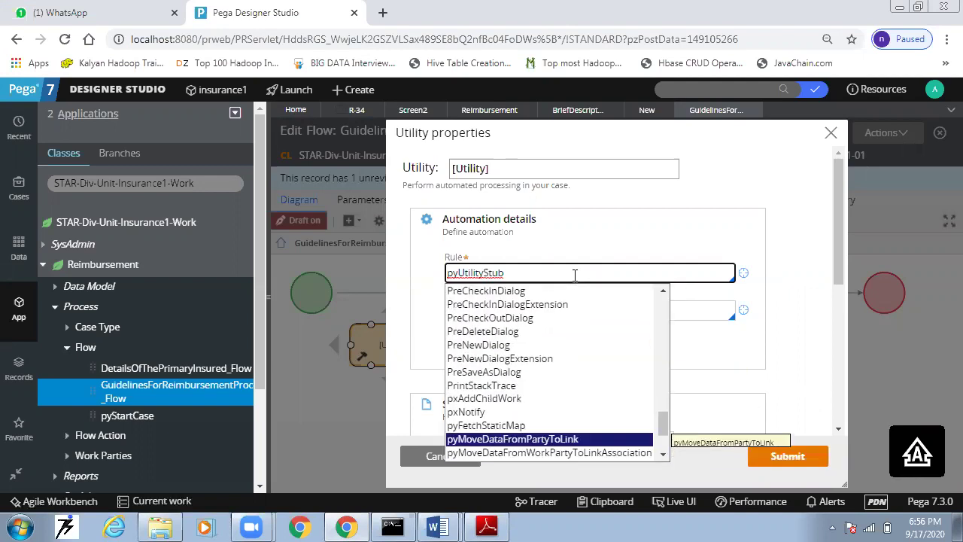
{"action": "key", "text": "Up"}
{"action": "key", "text": "Up"}
{"action": "key", "text": "Up"}
{"action": "key", "text": "Up"}
{"action": "key", "text": "Up"}
{"action": "key", "text": "Up"}
{"action": "key", "text": "Up"}
{"action": "key", "text": "Up"}
{"action": "key", "text": "Up"}
{"action": "key", "text": "Up"}
{"action": "key", "text": "Up"}
{"action": "key", "text": "Up"}
{"action": "key", "text": "Up"}
{"action": "key", "text": "Up"}
{"action": "key", "text": "Up"}
{"action": "key", "text": "Up"}
{"action": "key", "text": "Up"}
{"action": "key", "text": "Up"}
{"action": "key", "text": "Up"}
{"action": "key", "text": "Up"}
{"action": "key", "text": "Up"}
{"action": "key", "text": "Up"}
{"action": "key", "text": "Up"}
{"action": "key", "text": "Up"}
{"action": "key", "text": "Up"}
{"action": "key", "text": "Up"}
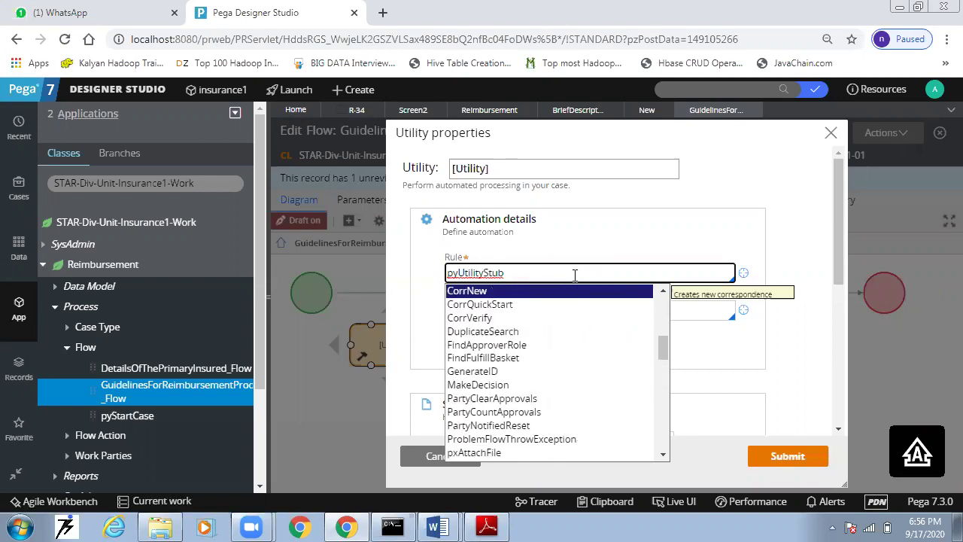
{"action": "left_click", "coordinate": [830, 132]}
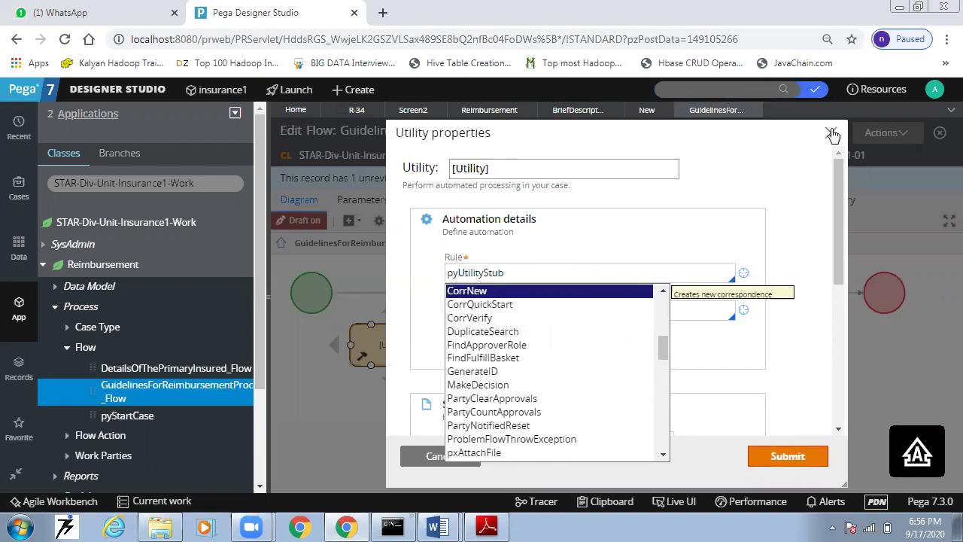
Step: Delete the Utility shape from the guidelines flow
{"action": "left_click", "coordinate": [369, 346]}
{"action": "left_click", "coordinate": [371, 344]}
{"action": "left_click", "coordinate": [483, 398]}
{"action": "left_click", "coordinate": [403, 362]}
{"action": "key", "text": "Delete"}
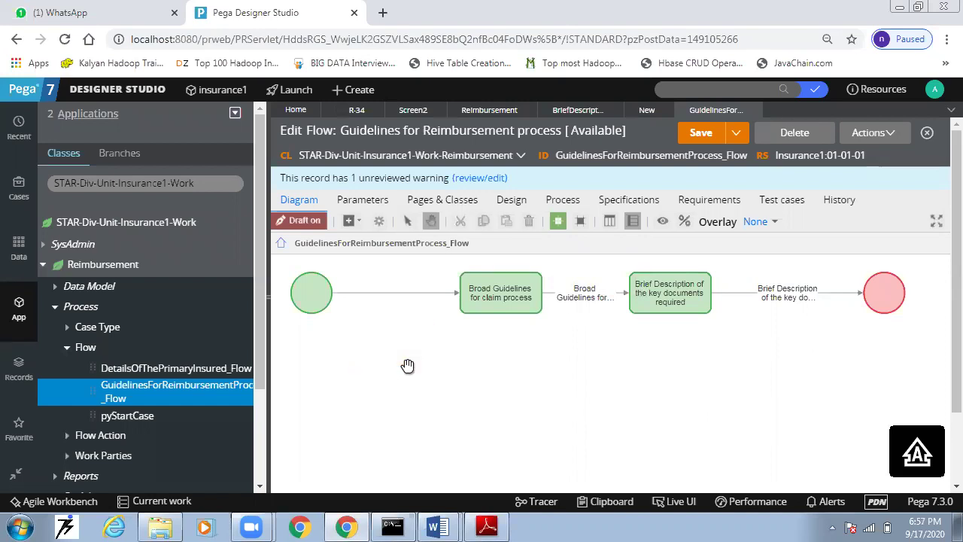
Step: Switch to the Flows PDF and read the descriptions of the utility and decision shapes
{"action": "left_click", "coordinate": [488, 525]}
{"action": "scroll", "coordinate": [303, 376], "scroll_direction": "down", "scroll_amount": 3}
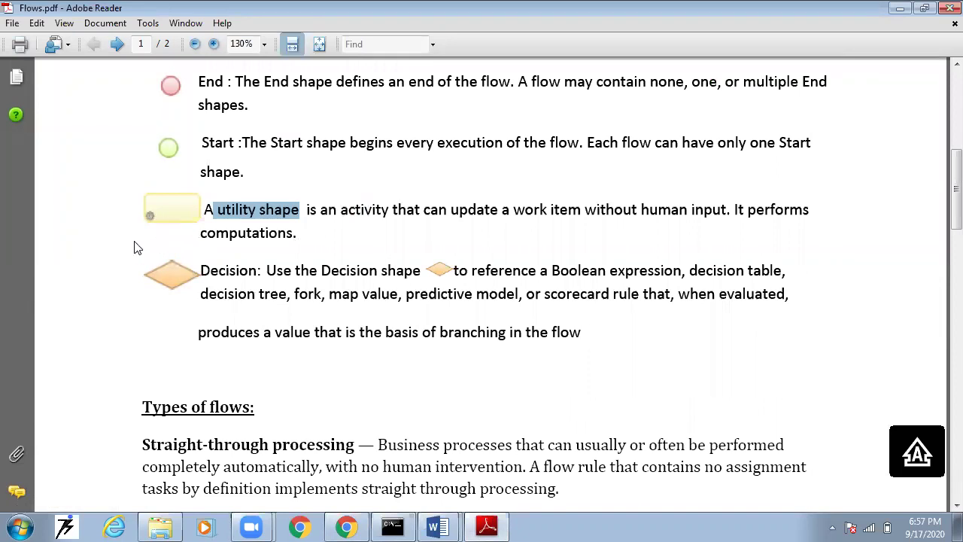
{"action": "mouse_move", "coordinate": [485, 526]}
Step: Switch back to Pega, add a Decision shape to the flow and place it below the key documents assignment
{"action": "left_click", "coordinate": [346, 527]}
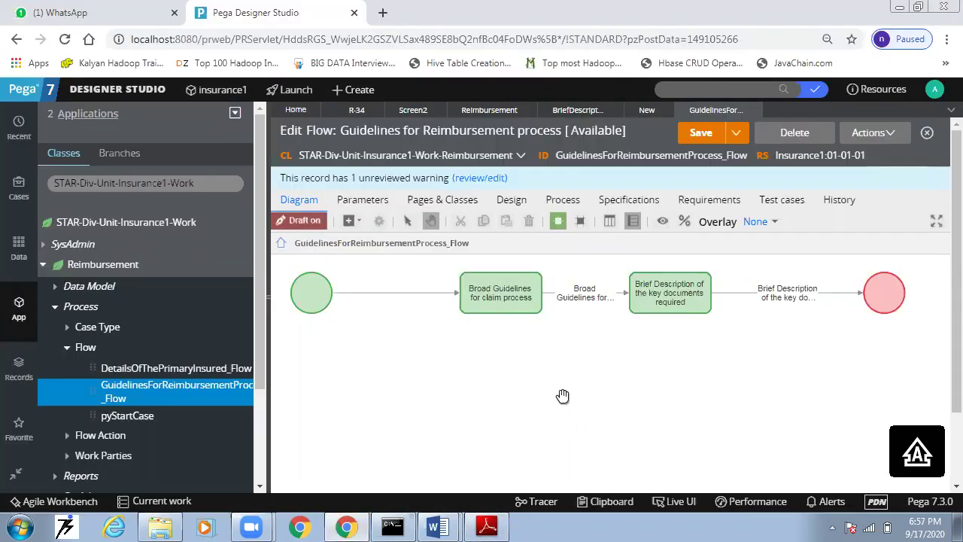
{"action": "right_click", "coordinate": [568, 256]}
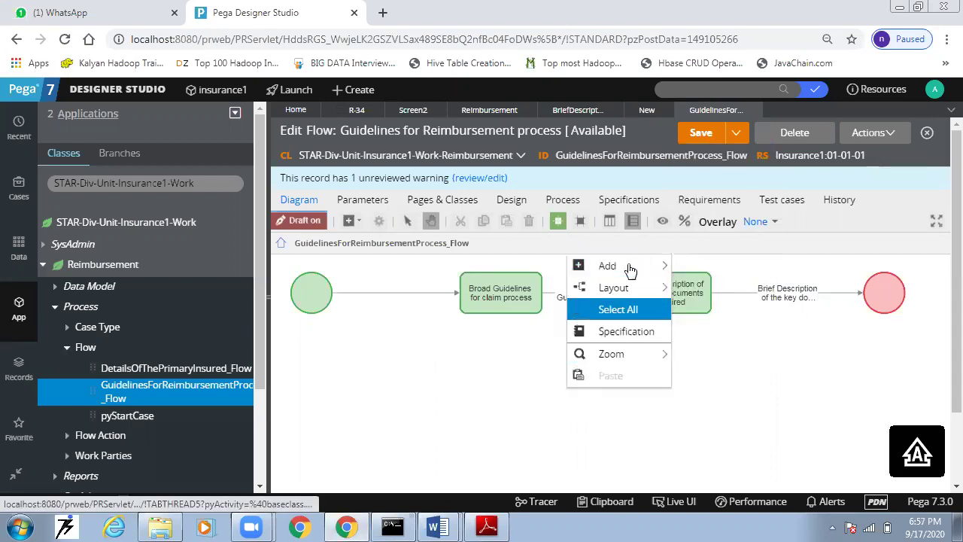
{"action": "mouse_move", "coordinate": [617, 266]}
{"action": "left_click", "coordinate": [734, 294]}
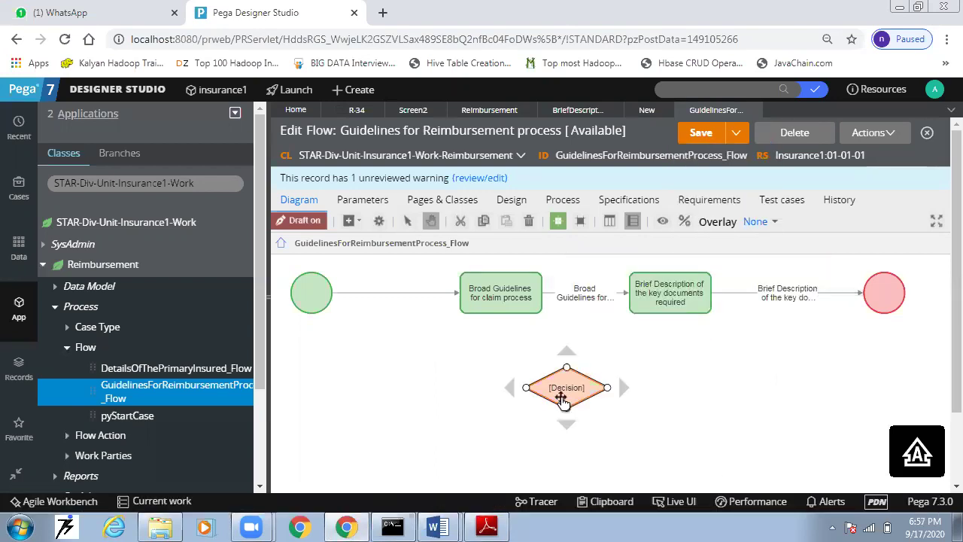
{"action": "left_click_drag", "start_coordinate": [566, 388], "coordinate": [652, 410]}
Step: Reroute the broad guidelines connector to the Decision shape and draw an outgoing connector from each side of the Decision
{"action": "left_click", "coordinate": [624, 295]}
{"action": "left_click_drag", "start_coordinate": [628, 294], "coordinate": [520, 408]}
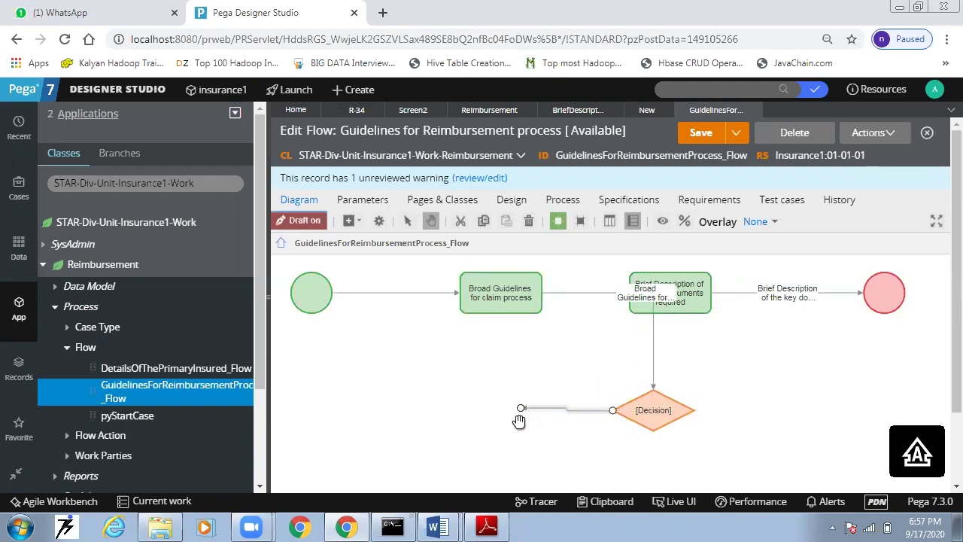
{"action": "left_click_drag", "start_coordinate": [693, 411], "coordinate": [790, 413]}
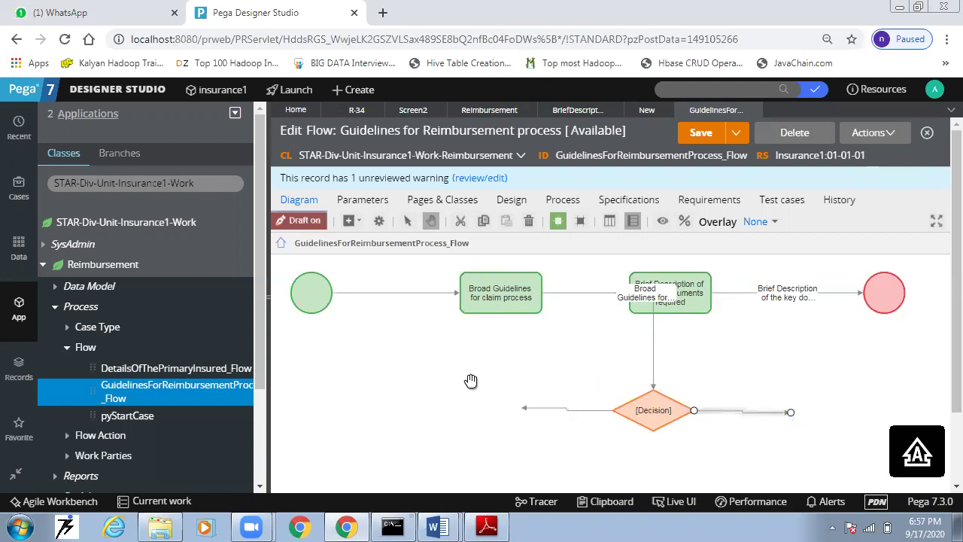
Step: Add an Assignment shape to the left of the Decision shape and attach the Decision's left connector to it
{"action": "right_click", "coordinate": [349, 350]}
{"action": "mouse_move", "coordinate": [413, 359]}
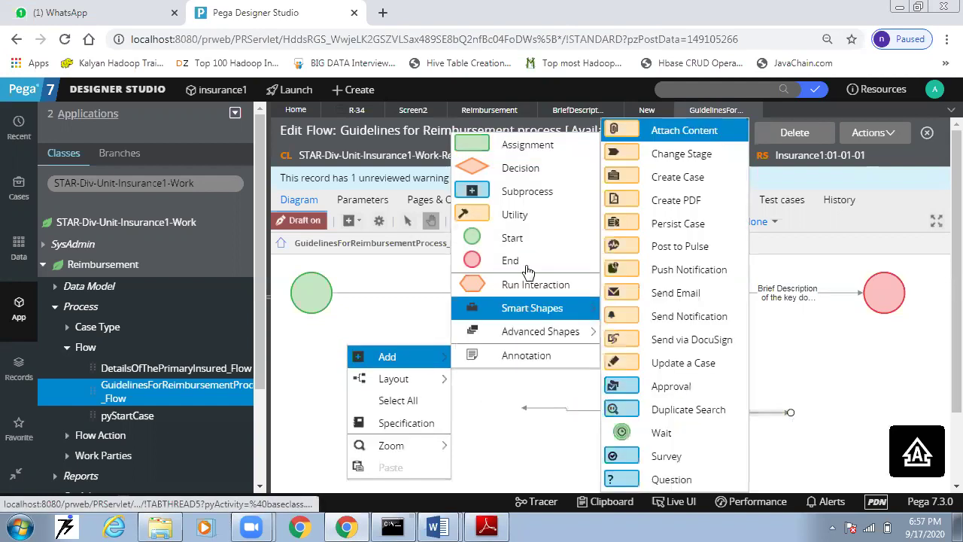
{"action": "left_click", "coordinate": [526, 145]}
{"action": "left_click_drag", "start_coordinate": [446, 400], "coordinate": [474, 410]}
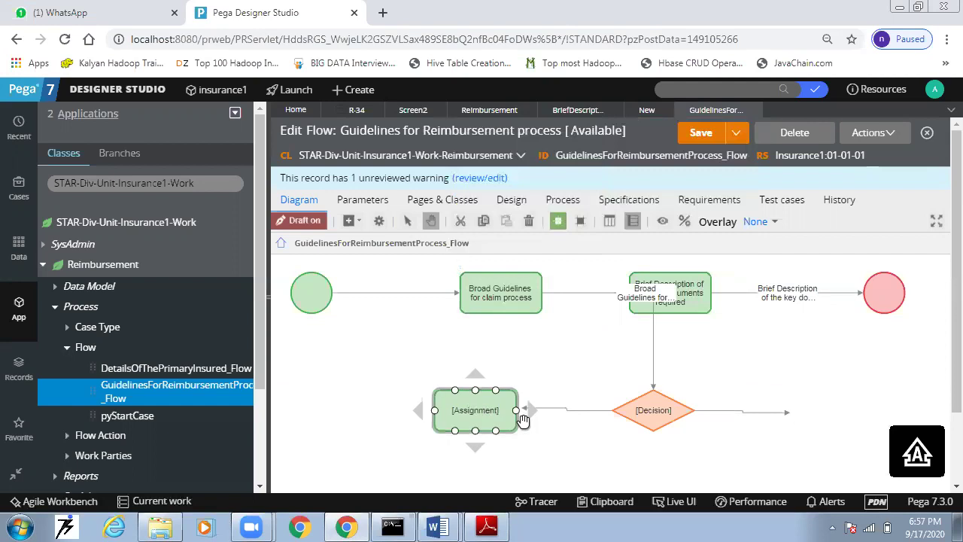
{"action": "left_click", "coordinate": [517, 410]}
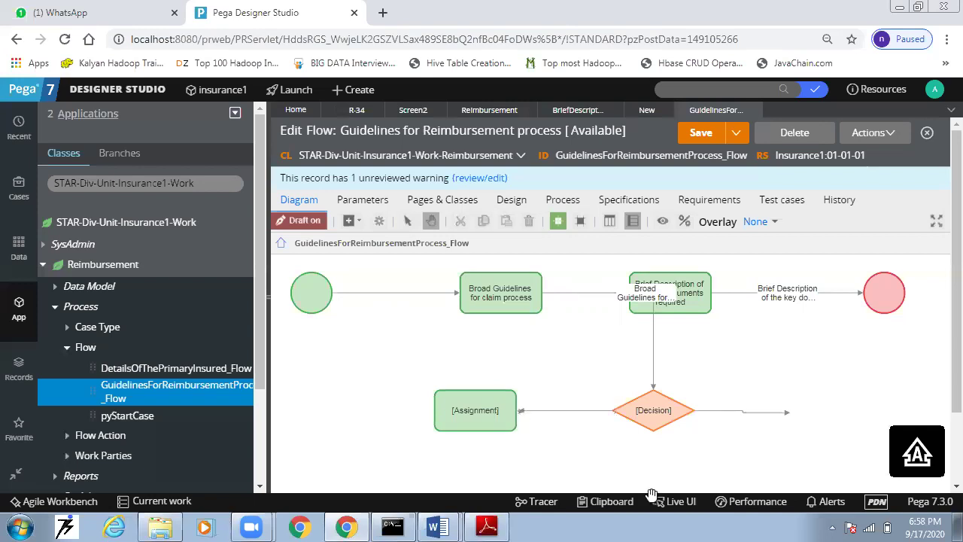
Step: Delete the connector between the Decision and the new Assignment and draw a replacement from the Decision toward the Assignment
{"action": "left_click", "coordinate": [489, 414]}
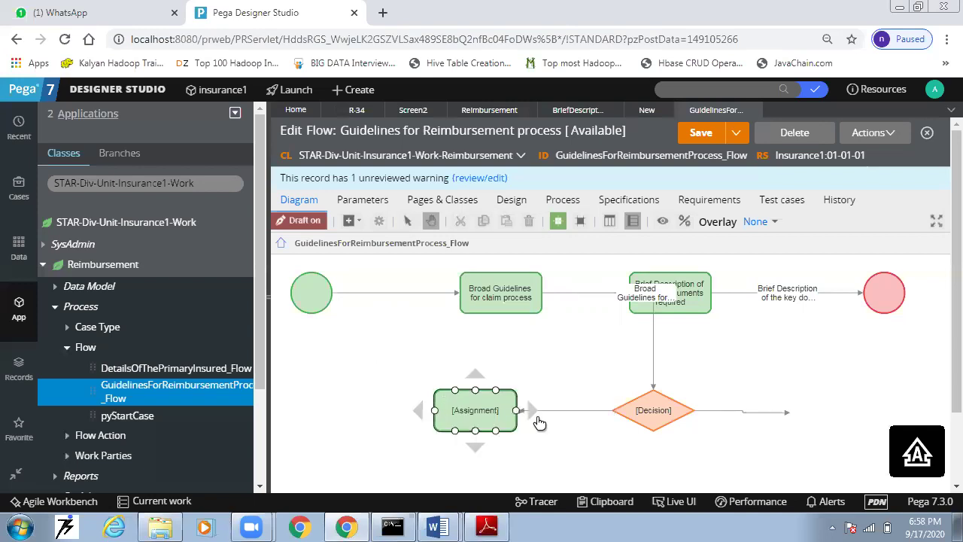
{"action": "left_click", "coordinate": [525, 414]}
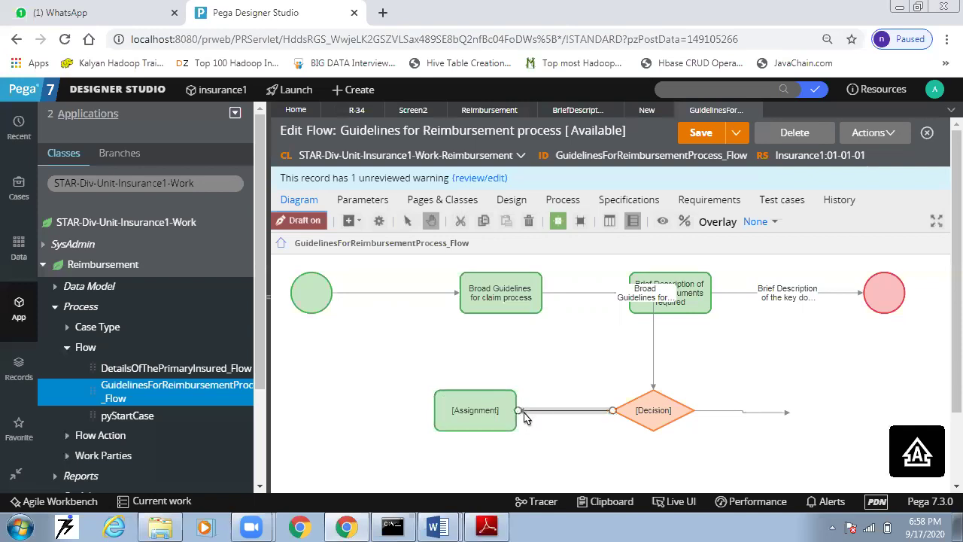
{"action": "key", "text": "Delete"}
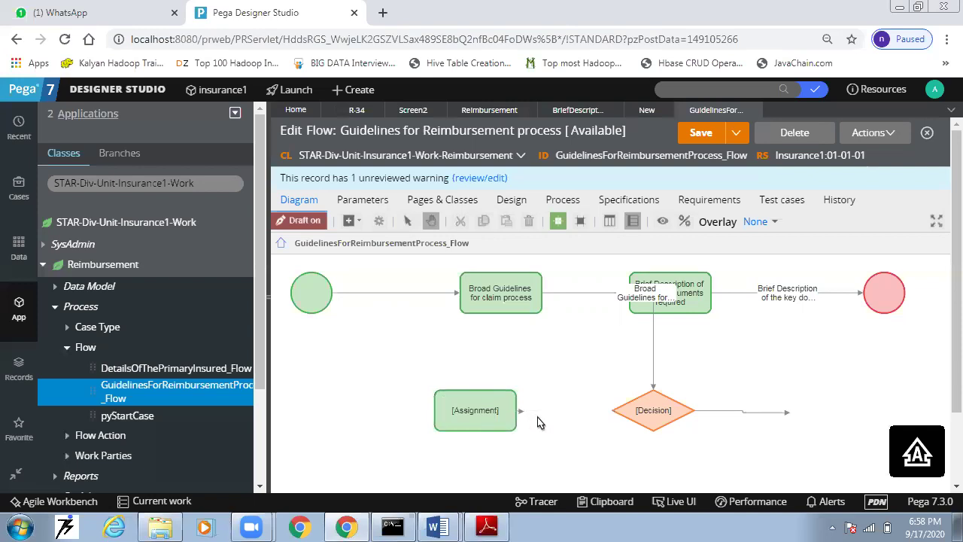
{"action": "left_click_drag", "start_coordinate": [586, 407], "coordinate": [500, 423]}
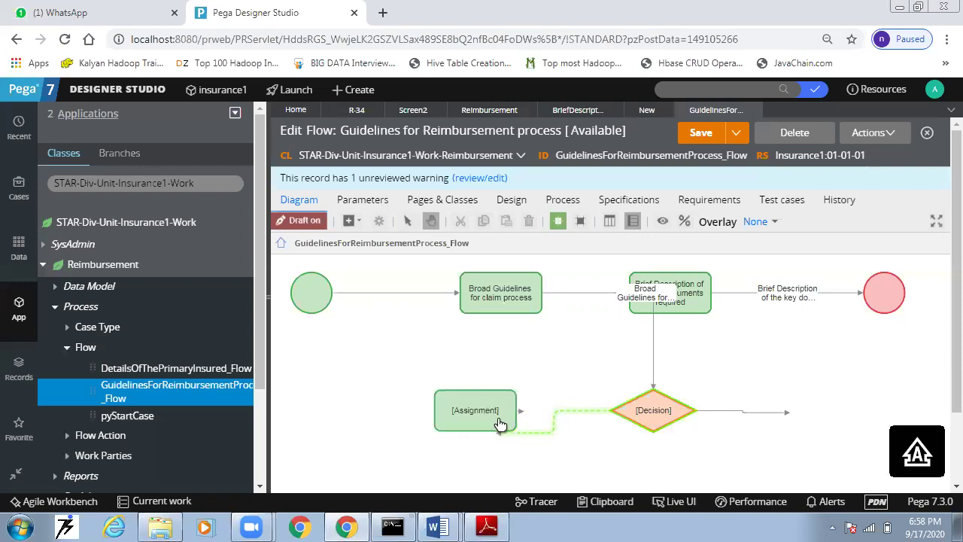
Step: Move the new Assignment up and delete the stray connector leaving it
{"action": "left_click_drag", "start_coordinate": [487, 410], "coordinate": [473, 368]}
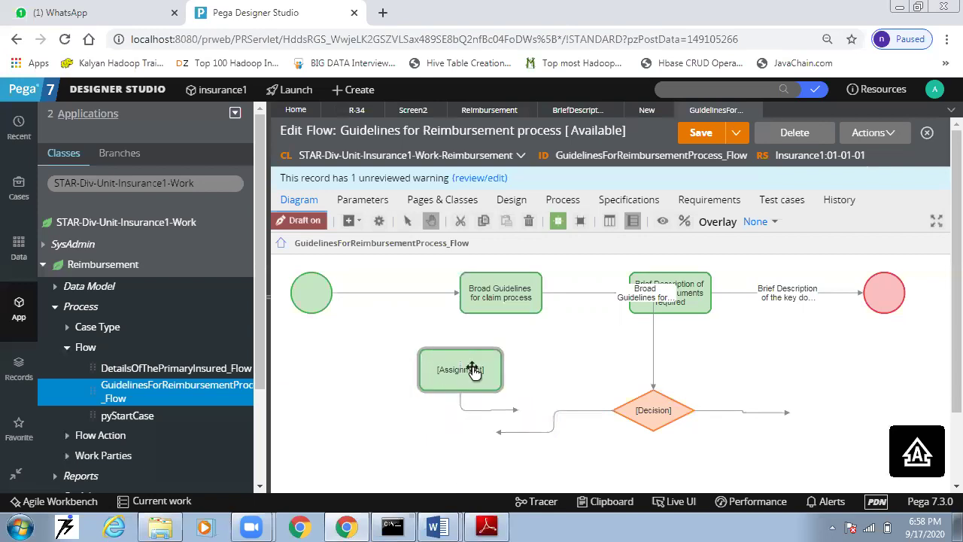
{"action": "left_click", "coordinate": [462, 412]}
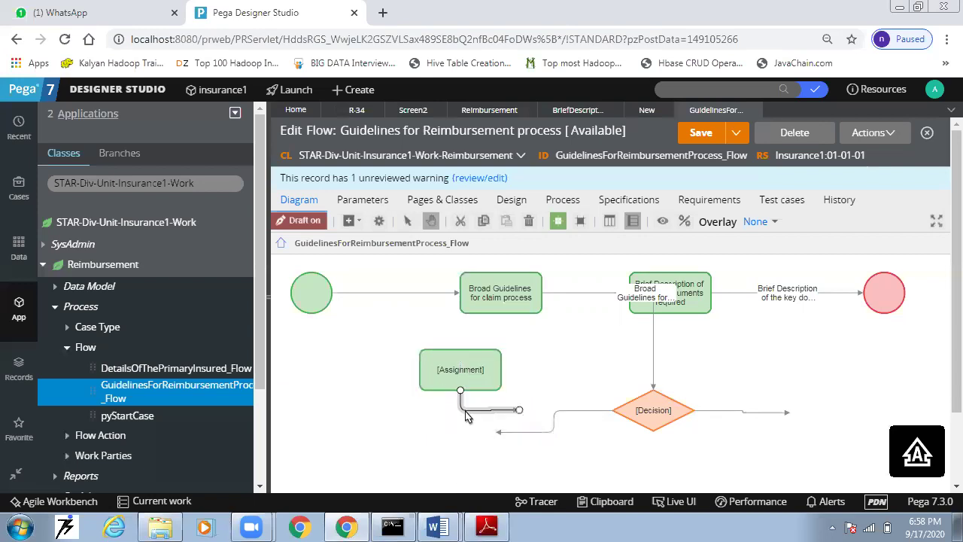
{"action": "key", "text": "Delete"}
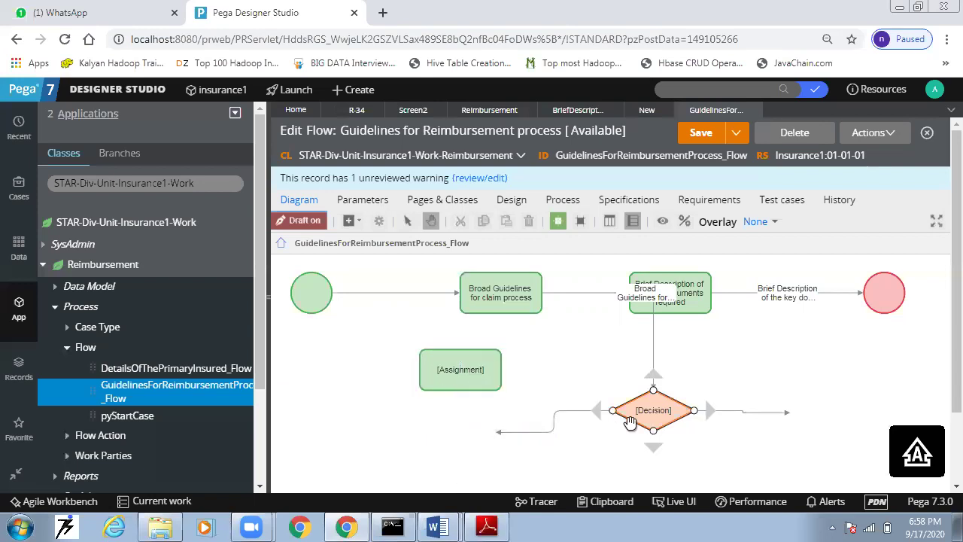
Step: Replace the Decision's loose left connector with one running from the Decision to the left Assignment
{"action": "left_click", "coordinate": [564, 413]}
{"action": "key", "text": "Delete"}
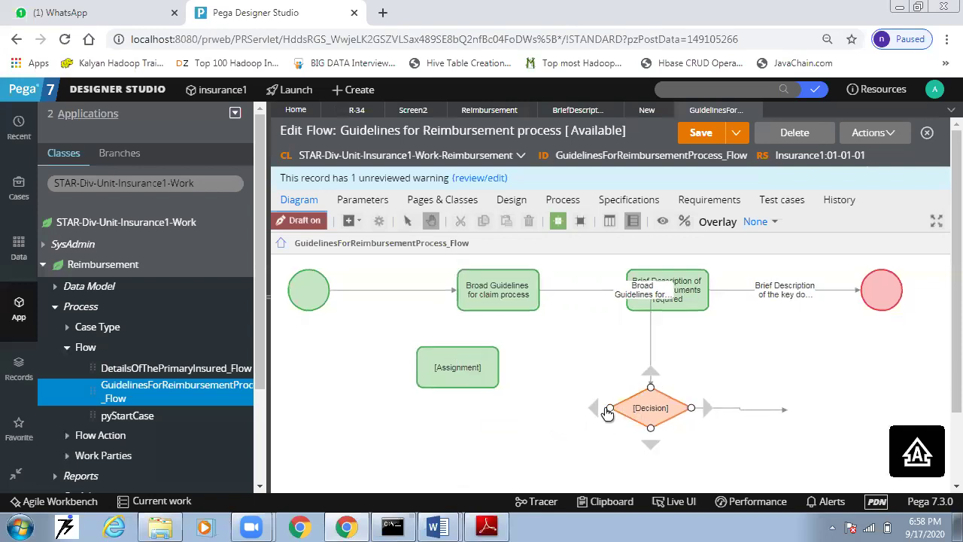
{"action": "left_click_drag", "start_coordinate": [608, 410], "coordinate": [499, 368]}
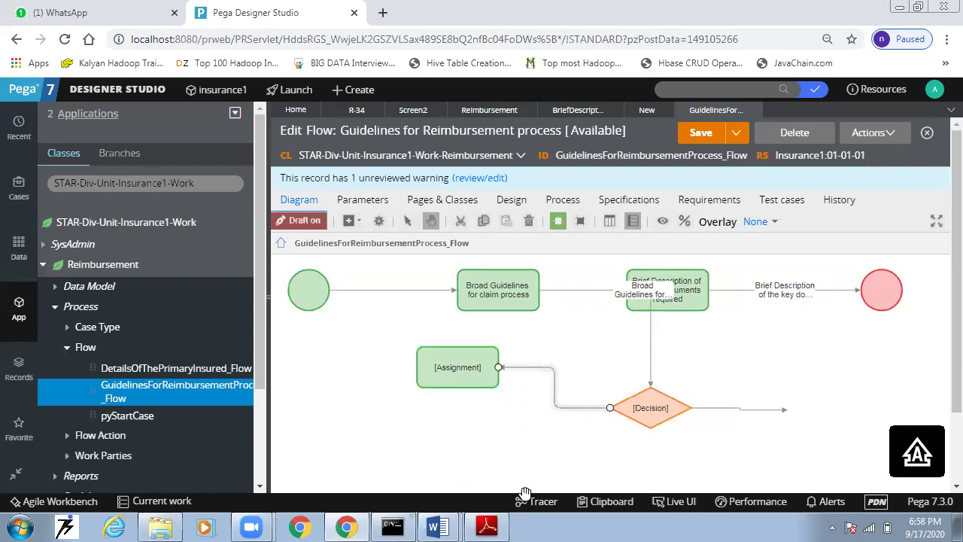
Step: Add an End shape to the left of the unlabelled Assignment and connect the Assignment to it
{"action": "left_click", "coordinate": [418, 368]}
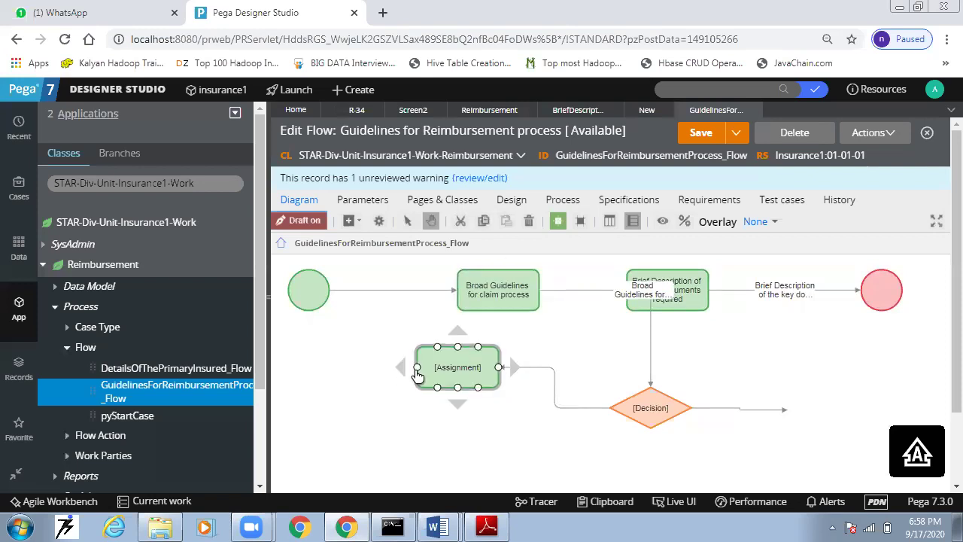
{"action": "right_click", "coordinate": [367, 413]}
{"action": "mouse_move", "coordinate": [421, 290]}
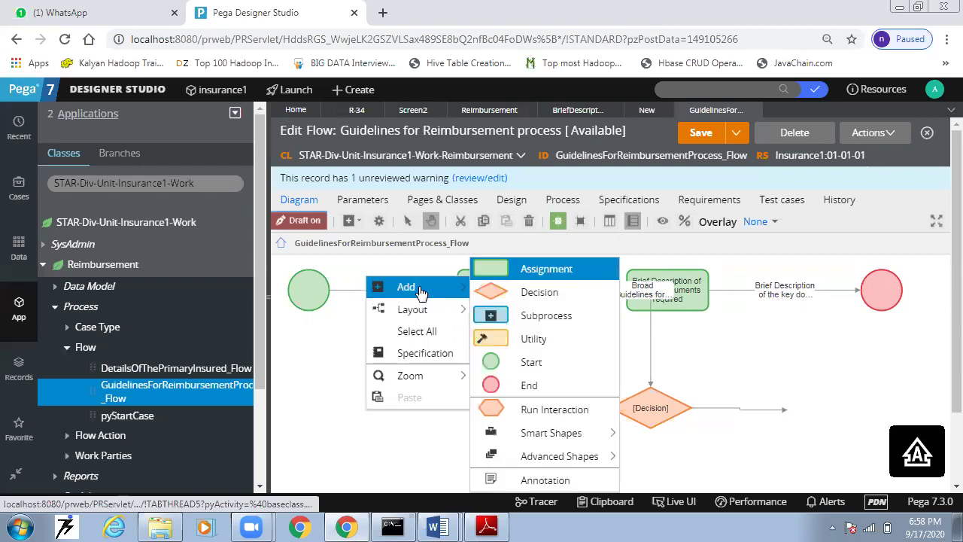
{"action": "left_click", "coordinate": [529, 385]}
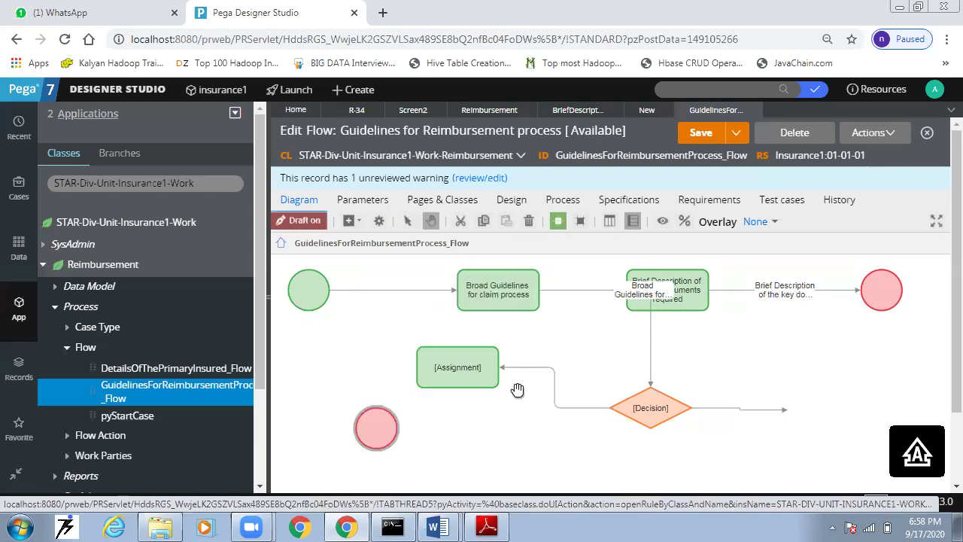
{"action": "left_click_drag", "start_coordinate": [393, 422], "coordinate": [369, 371]}
{"action": "left_click", "coordinate": [405, 413]}
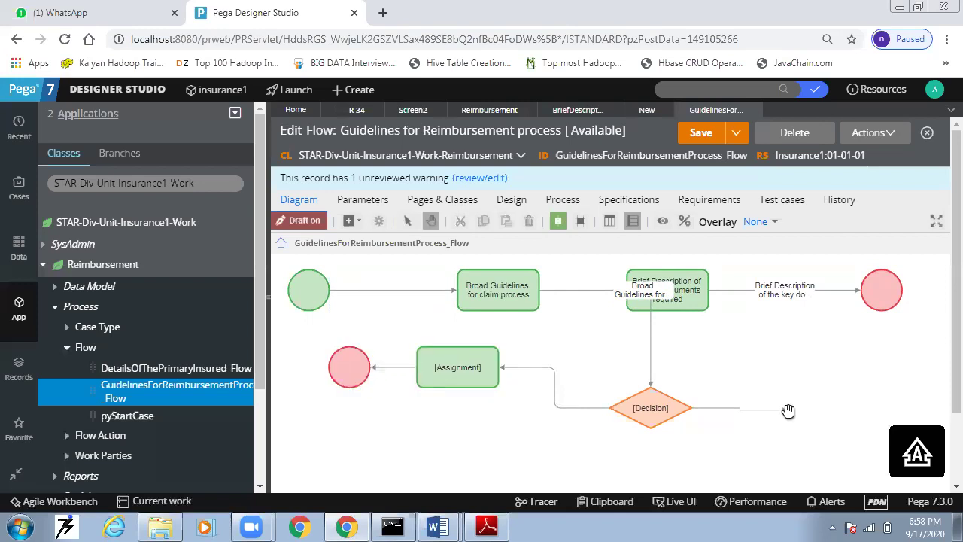
Step: Add an Assignment to the right of the Decision and replace the loose right connector with one joining the two shapes
{"action": "right_click", "coordinate": [737, 349]}
{"action": "mouse_move", "coordinate": [741, 354]}
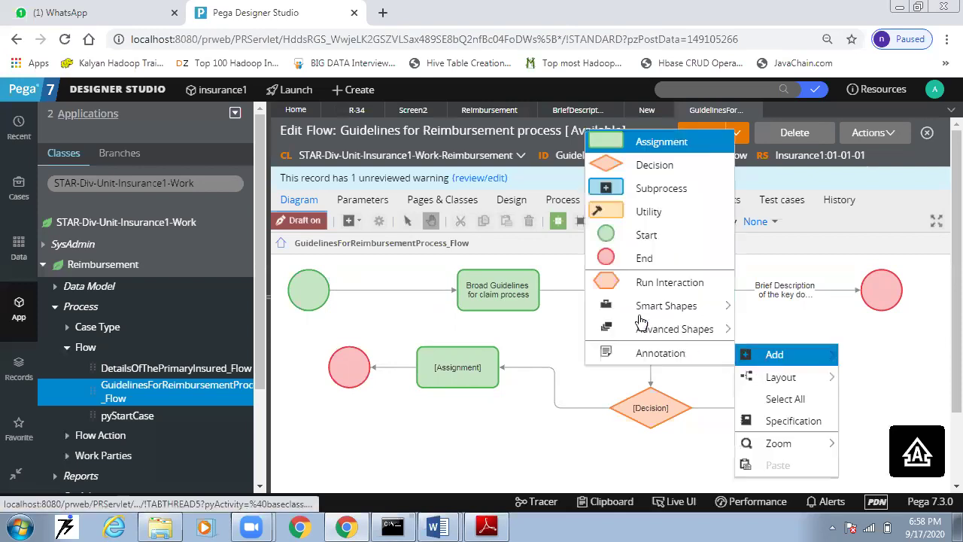
{"action": "left_click", "coordinate": [647, 140]}
{"action": "left_click_drag", "start_coordinate": [786, 362], "coordinate": [847, 402]}
{"action": "left_click", "coordinate": [730, 409]}
{"action": "key", "text": "Delete"}
{"action": "mouse_move", "coordinate": [694, 405]}
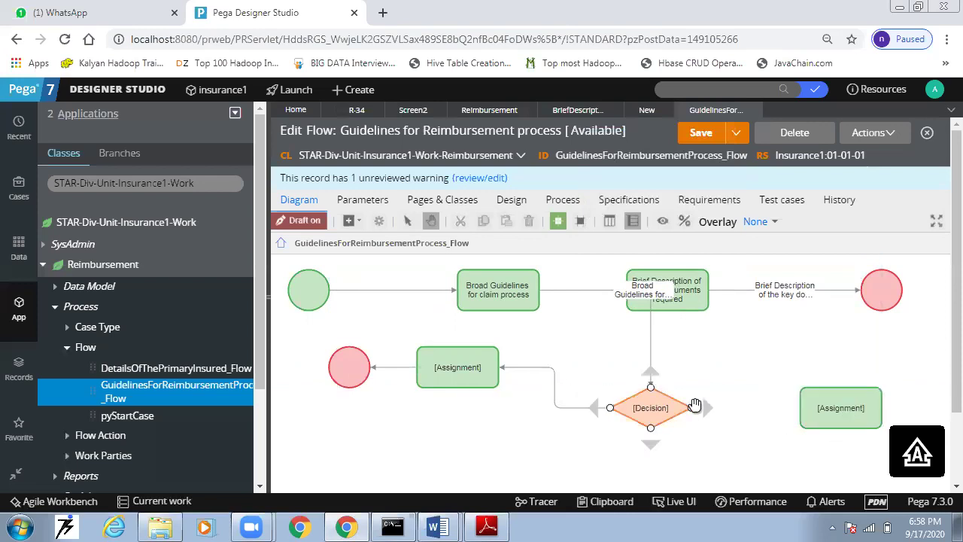
{"action": "left_click_drag", "start_coordinate": [690, 410], "coordinate": [803, 412]}
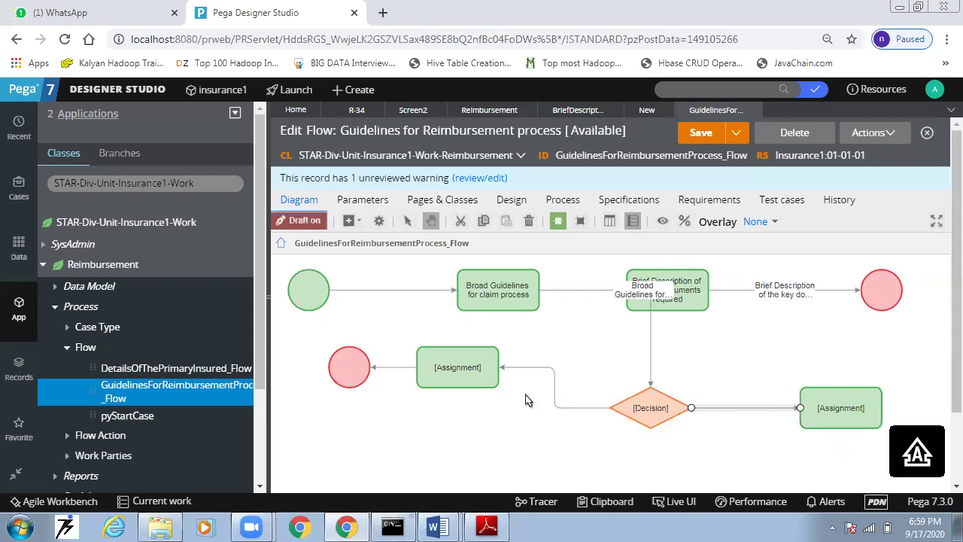
Step: Add an End shape to the right of the right-hand Assignment and connect the Assignment to it
{"action": "left_click", "coordinate": [460, 373]}
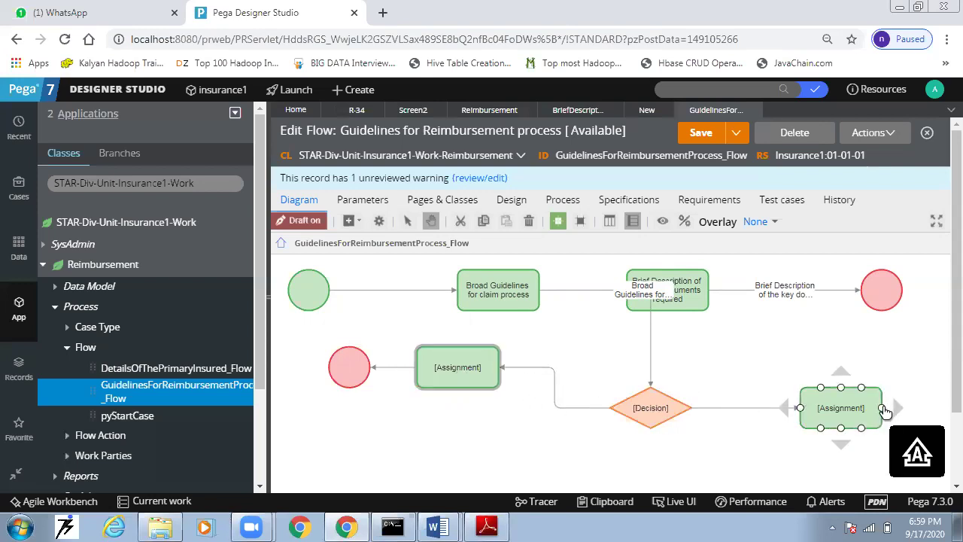
{"action": "left_click_drag", "start_coordinate": [896, 413], "coordinate": [845, 430]}
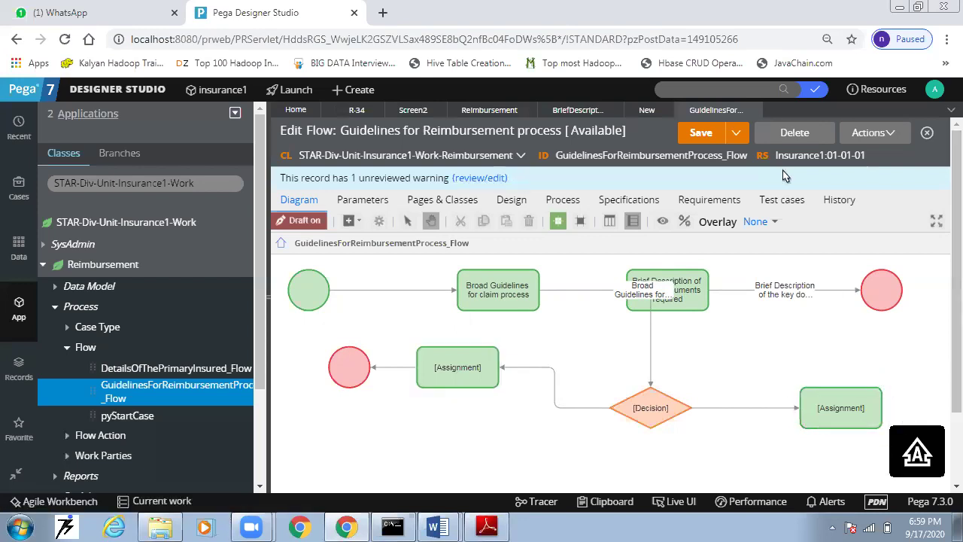
{"action": "right_click", "coordinate": [482, 306]}
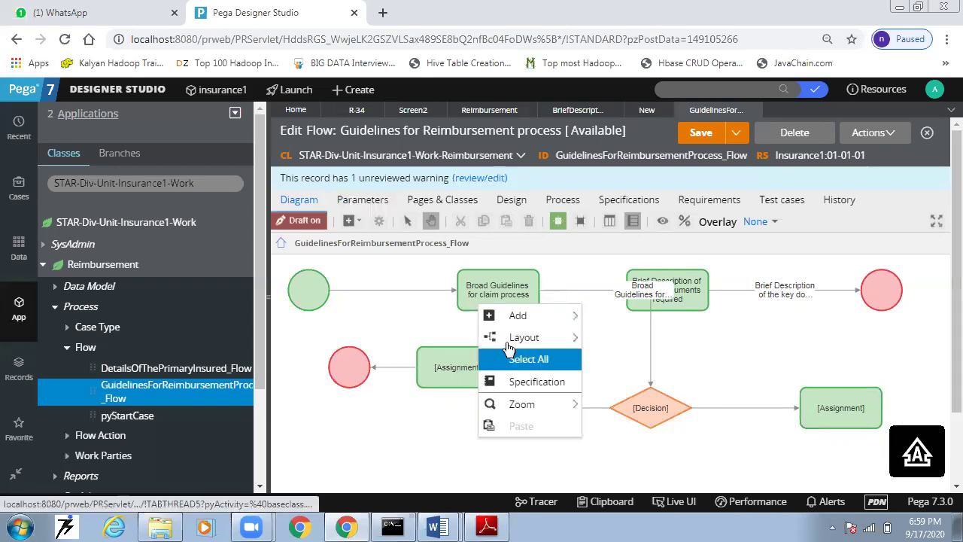
{"action": "mouse_move", "coordinate": [550, 316]}
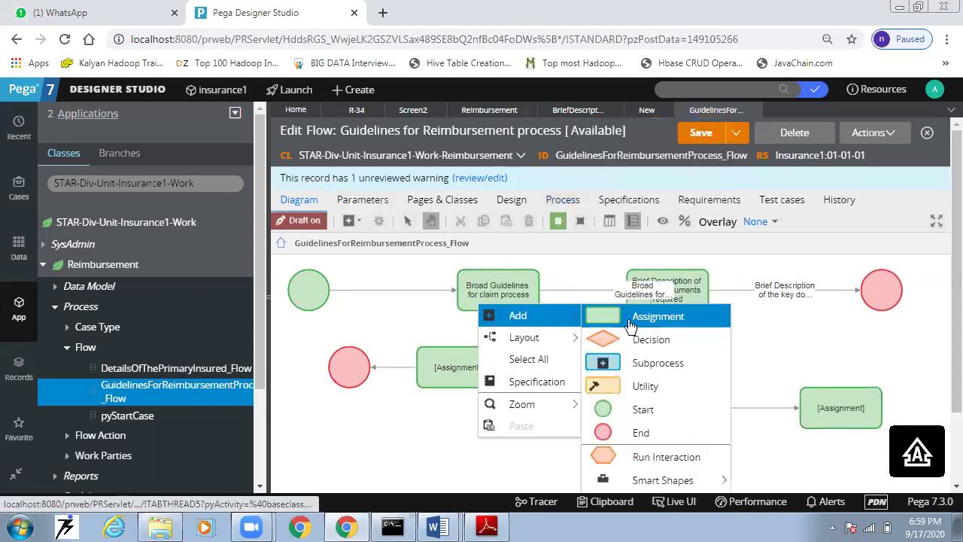
{"action": "left_click", "coordinate": [613, 433]}
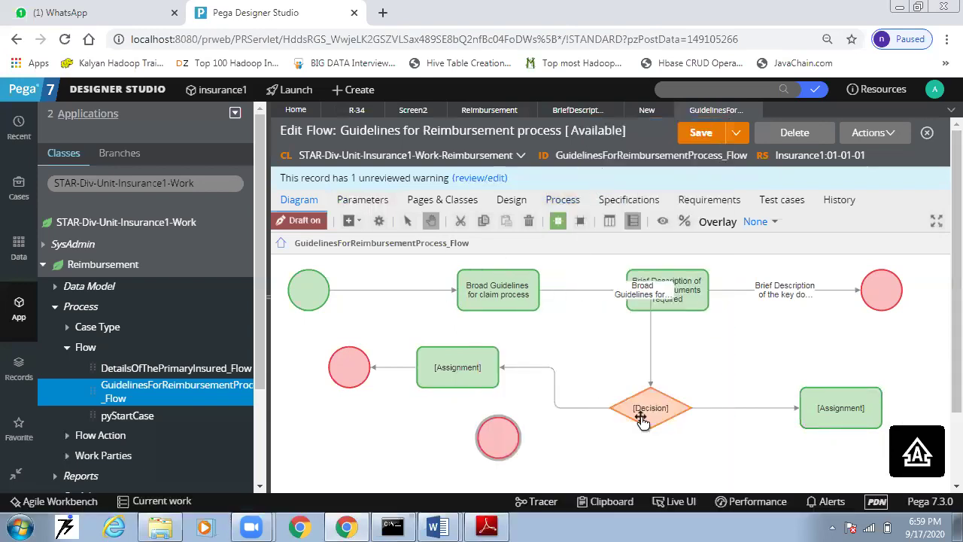
{"action": "mouse_move", "coordinate": [497, 437]}
{"action": "left_mouse_down"}
{"action": "mouse_move", "coordinate": [942, 393]}
{"action": "mouse_move", "coordinate": [915, 389]}
{"action": "mouse_move", "coordinate": [905, 412]}
{"action": "mouse_move", "coordinate": [892, 408]}
{"action": "mouse_move", "coordinate": [902, 408]}
{"action": "left_mouse_up"}
{"action": "left_click", "coordinate": [899, 337]}
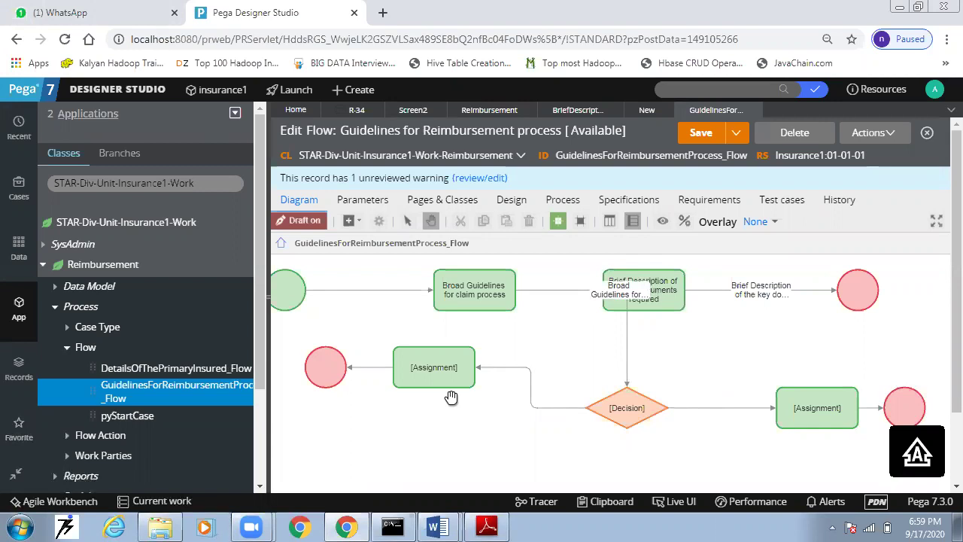
Step: Delete the right-hand End shape and Assignment, the Decision shape and the Decision's right connector
{"action": "left_click", "coordinate": [474, 293]}
{"action": "left_click", "coordinate": [906, 416]}
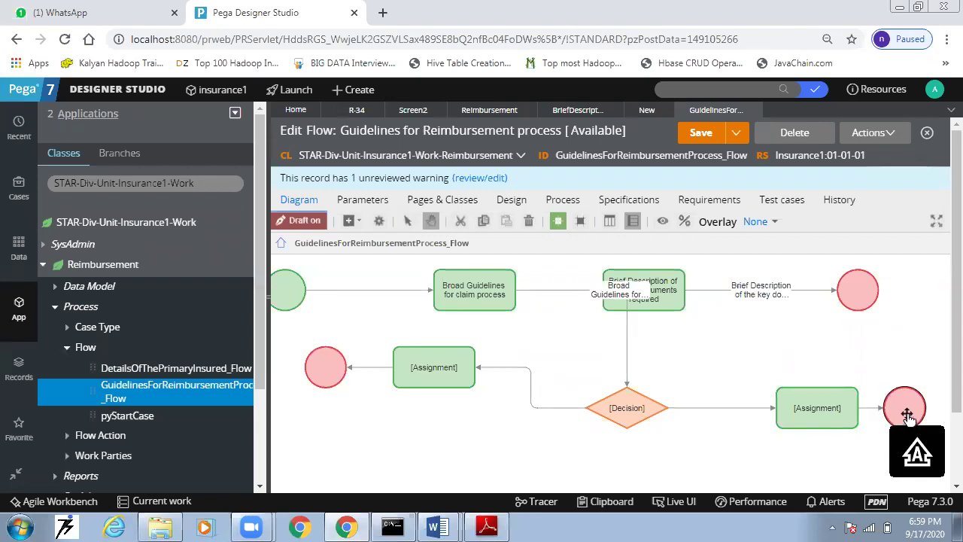
{"action": "key", "text": "Delete"}
{"action": "left_click", "coordinate": [836, 405]}
{"action": "key", "text": "Delete"}
{"action": "left_click", "coordinate": [662, 409]}
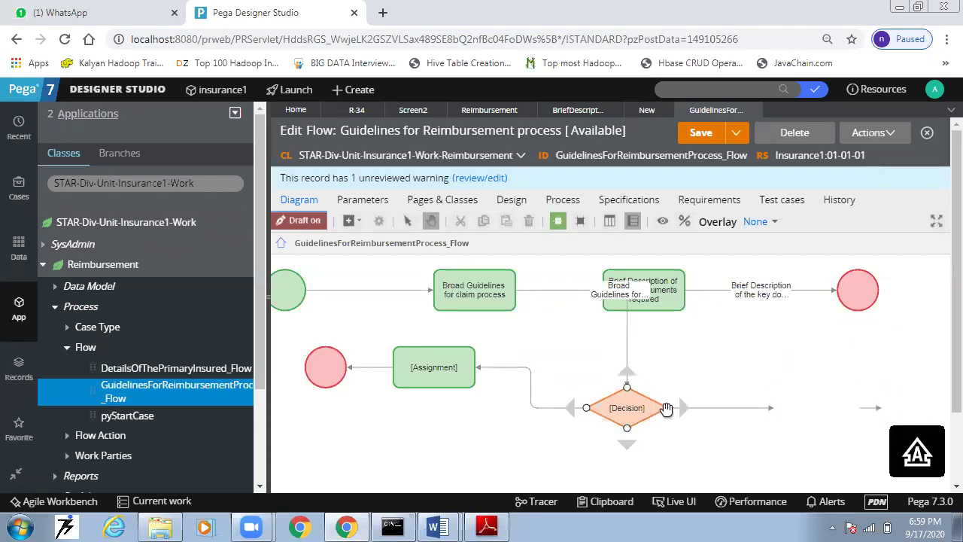
{"action": "key", "text": "Delete"}
{"action": "left_click", "coordinate": [699, 409]}
{"action": "key", "text": "Delete"}
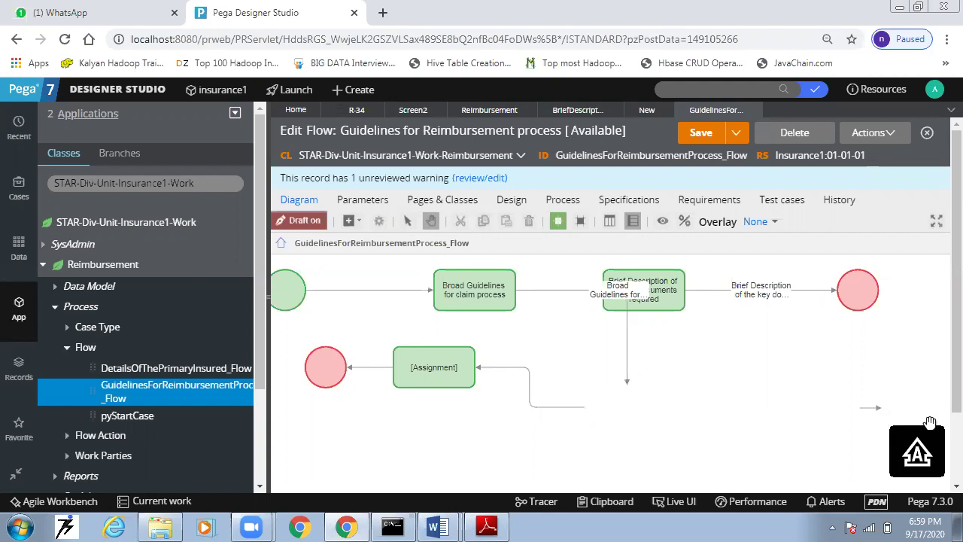
Step: Delete the leftover right connector, the Broad Guidelines connector and the connector into the left Assignment
{"action": "left_click", "coordinate": [868, 408]}
{"action": "key", "text": "Delete"}
{"action": "left_click", "coordinate": [628, 346]}
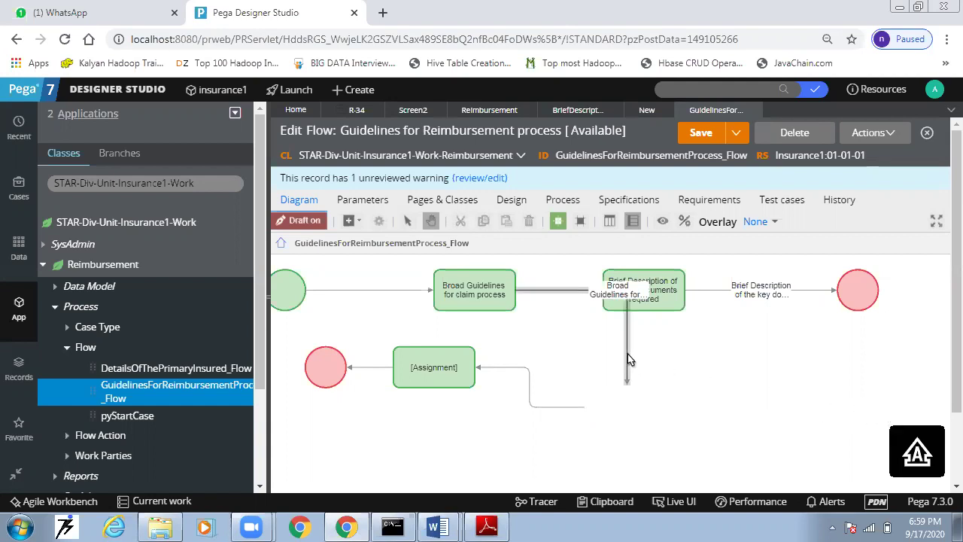
{"action": "key", "text": "Delete"}
{"action": "left_click", "coordinate": [514, 368]}
{"action": "key", "text": "Delete"}
{"action": "left_click", "coordinate": [457, 367]}
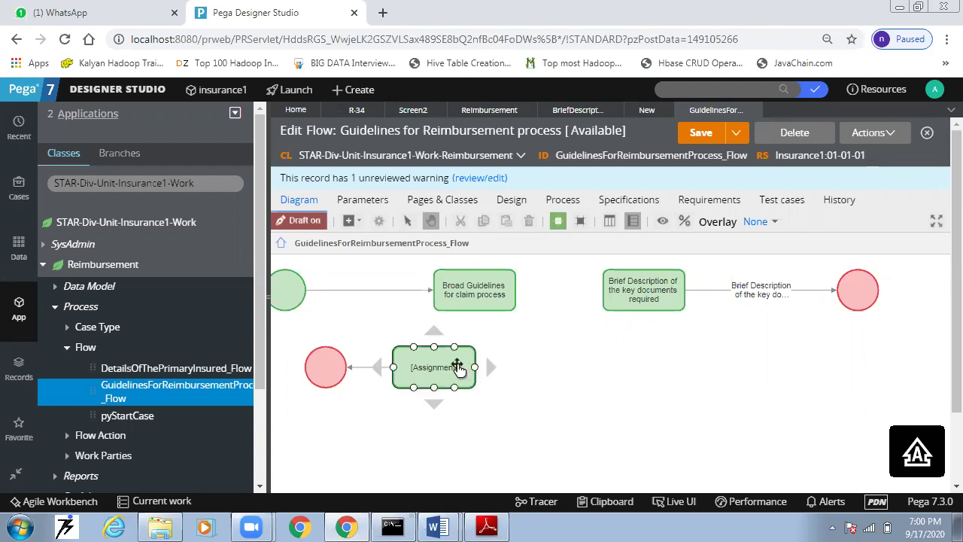
{"action": "left_click", "coordinate": [788, 411]}
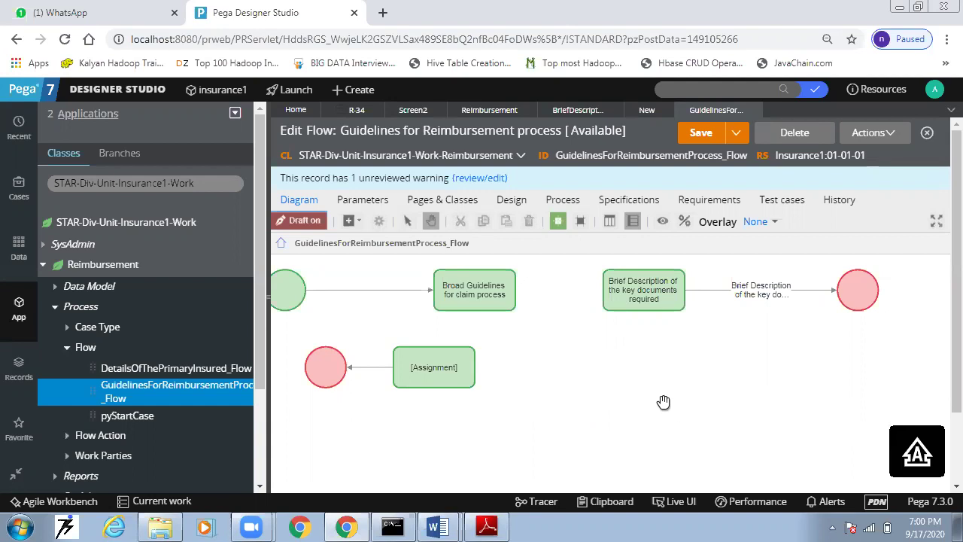
Step: Close the Guidelines for Reimbursement flow and discard its unsaved changes
{"action": "left_click", "coordinate": [646, 294]}
{"action": "left_click", "coordinate": [752, 110]}
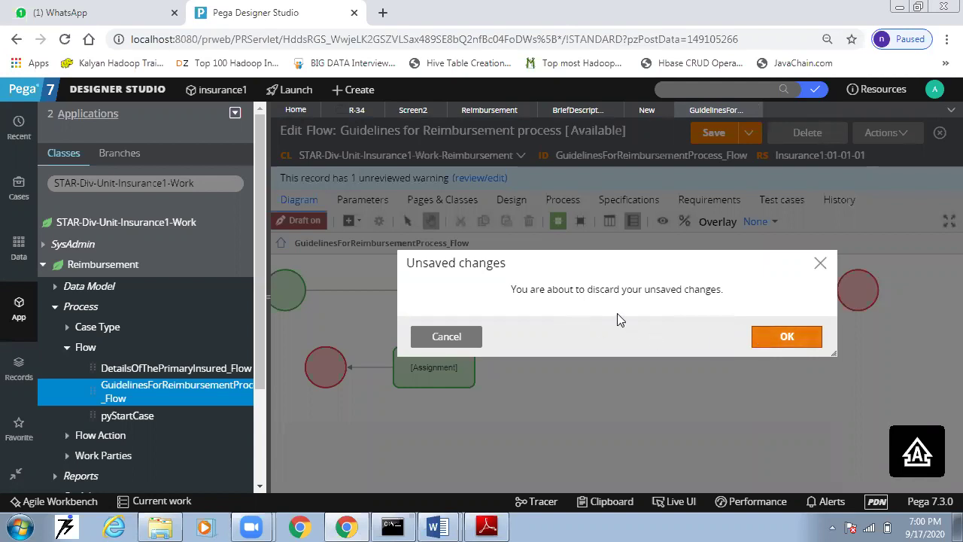
{"action": "left_click", "coordinate": [780, 344]}
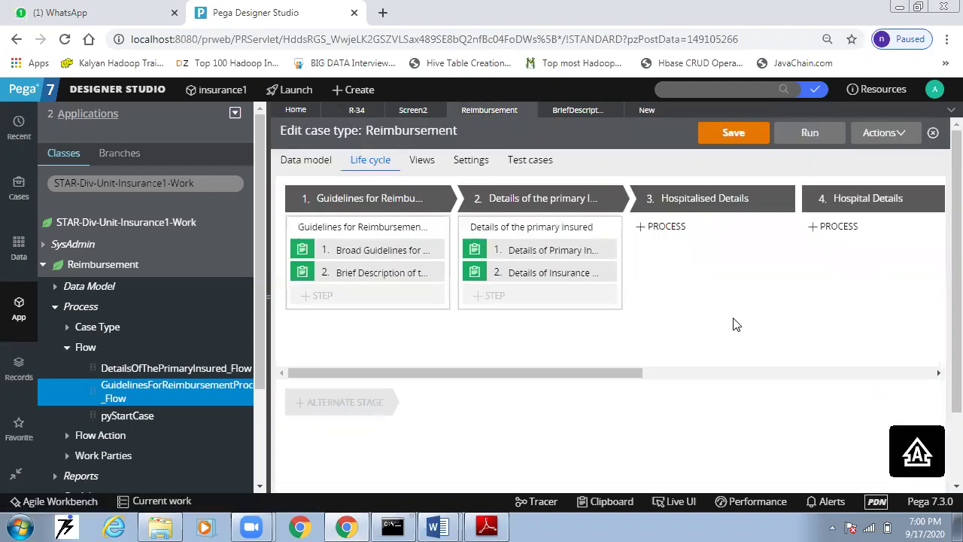
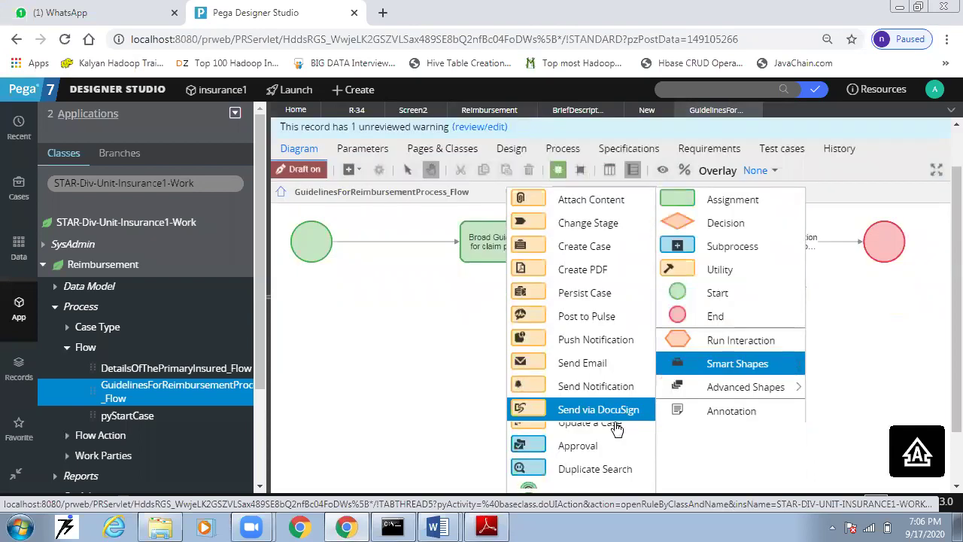
Step: Add a Subprocess shape below the main row of the Guidelines for Reimbursement flow and open its properties
{"action": "scroll", "coordinate": [617, 426], "scroll_direction": "up", "scroll_amount": 3}
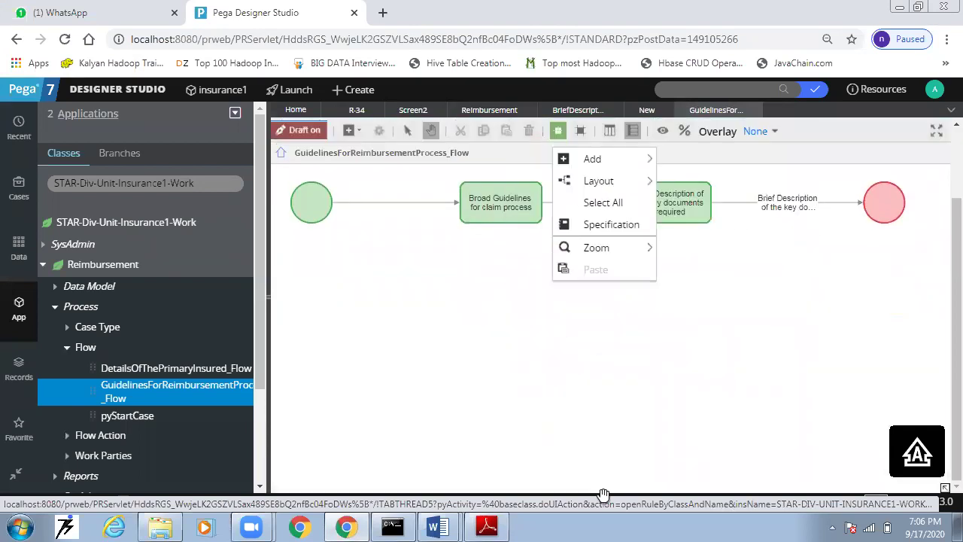
{"action": "left_click", "coordinate": [451, 398]}
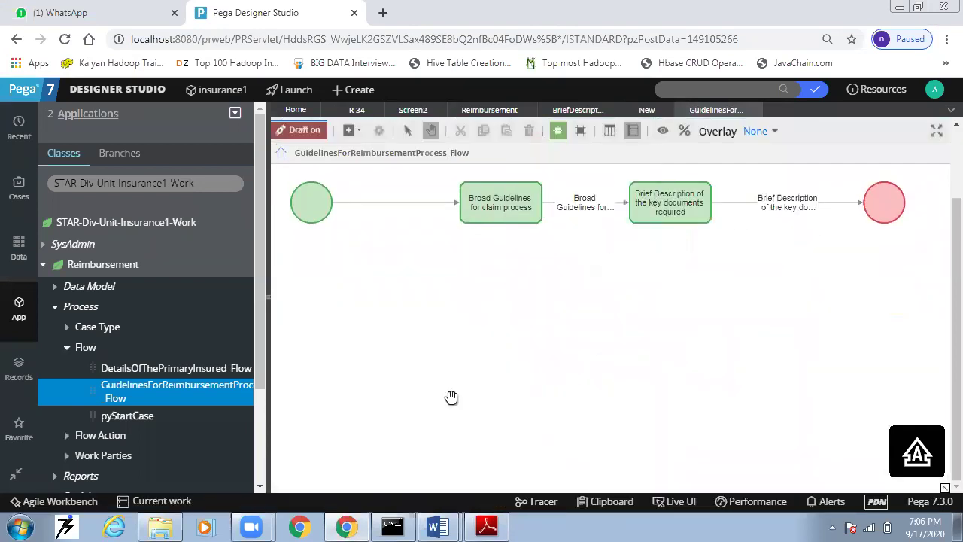
{"action": "right_click", "coordinate": [621, 383]}
{"action": "mouse_move", "coordinate": [656, 267]}
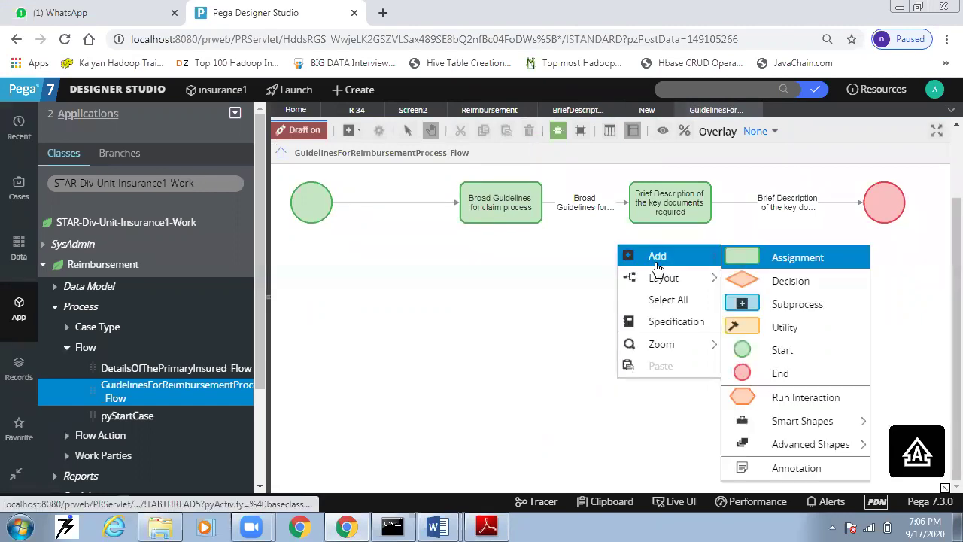
{"action": "left_click", "coordinate": [786, 306]}
{"action": "double_click", "coordinate": [637, 380]}
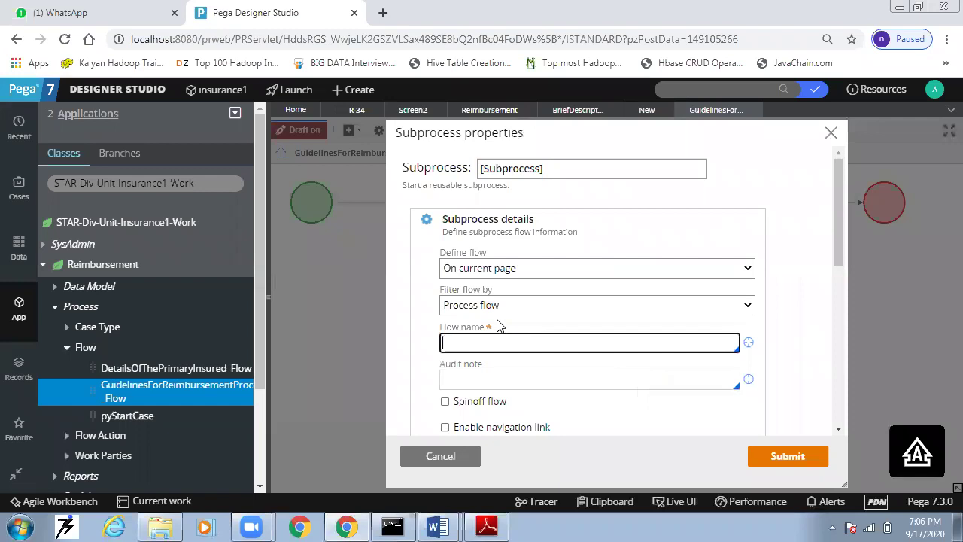
Step: Filter the subprocess's flows by Screen flow and list the available flow names
{"action": "left_click", "coordinate": [517, 306]}
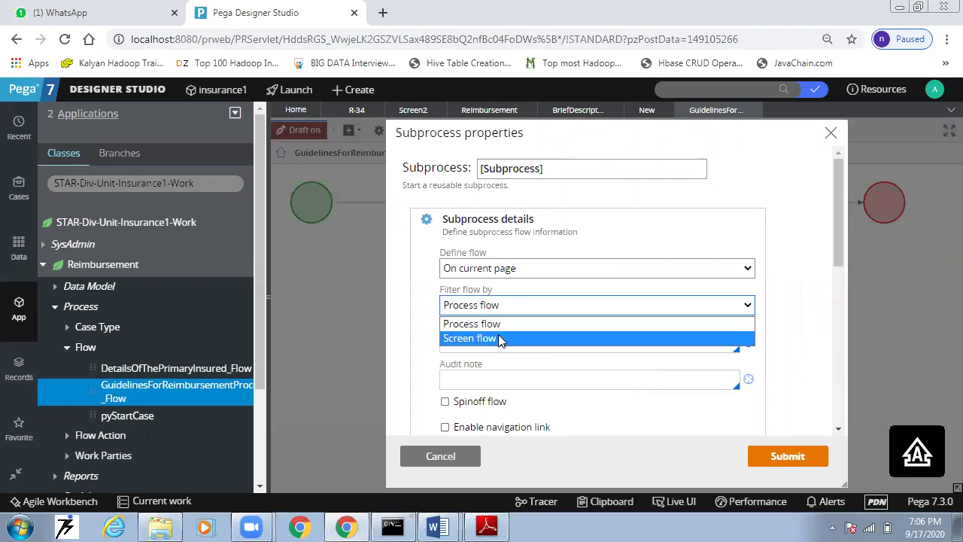
{"action": "left_click", "coordinate": [500, 338]}
{"action": "left_click", "coordinate": [496, 343]}
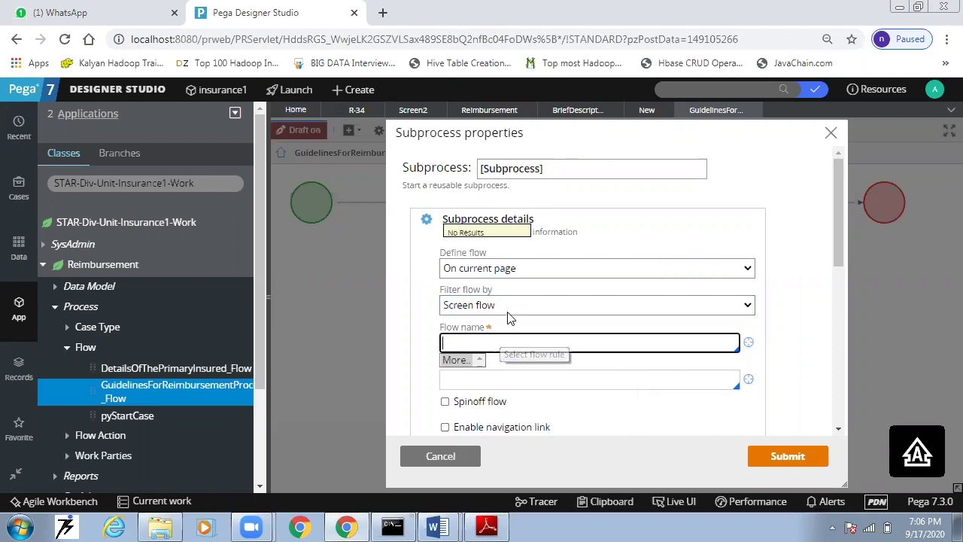
{"action": "left_click", "coordinate": [506, 320]}
Step: Filter the subprocess's flows by Process flow, choose GuidelinesForReimbursementProcess_Flow as its flow name and close the properties
{"action": "left_click", "coordinate": [493, 309]}
{"action": "left_click", "coordinate": [488, 322]}
{"action": "left_click", "coordinate": [486, 343]}
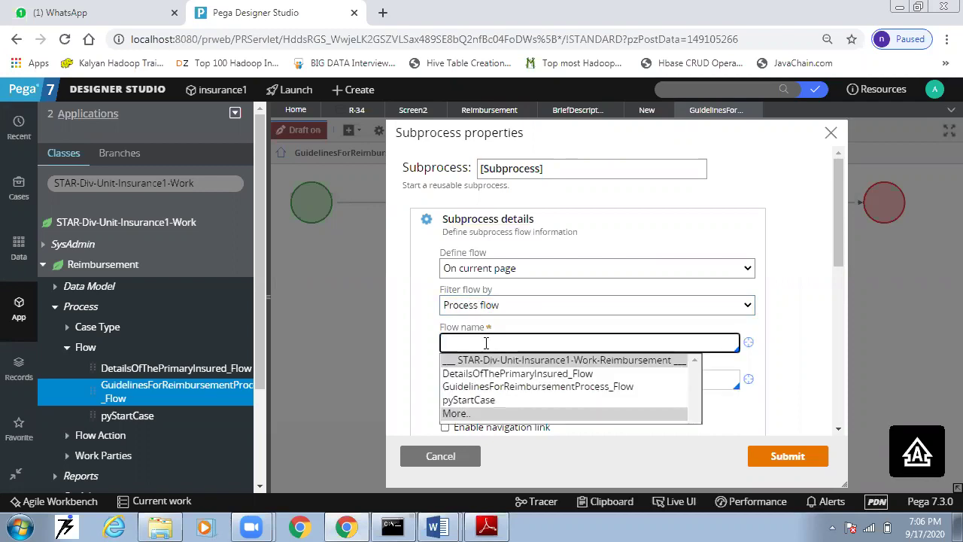
{"action": "left_click", "coordinate": [502, 386]}
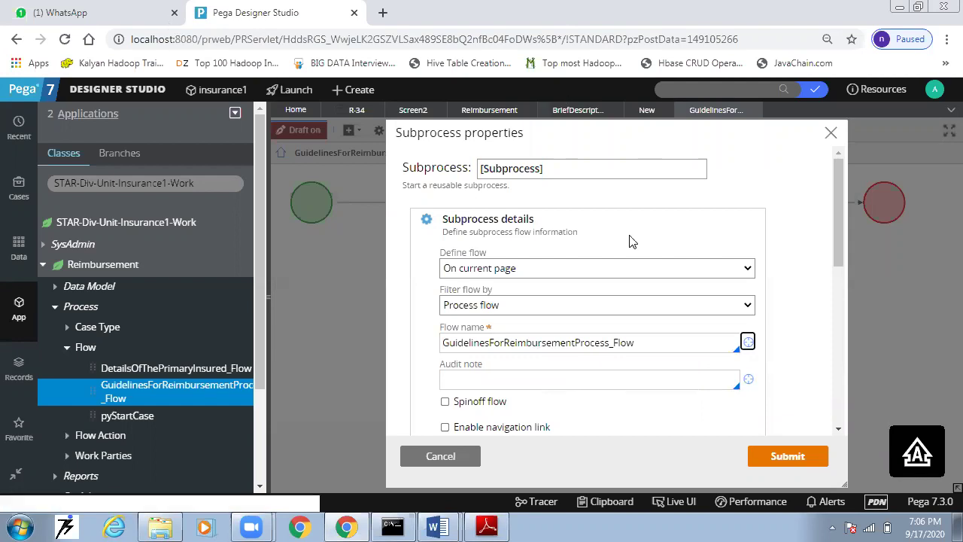
{"action": "key", "text": "Return"}
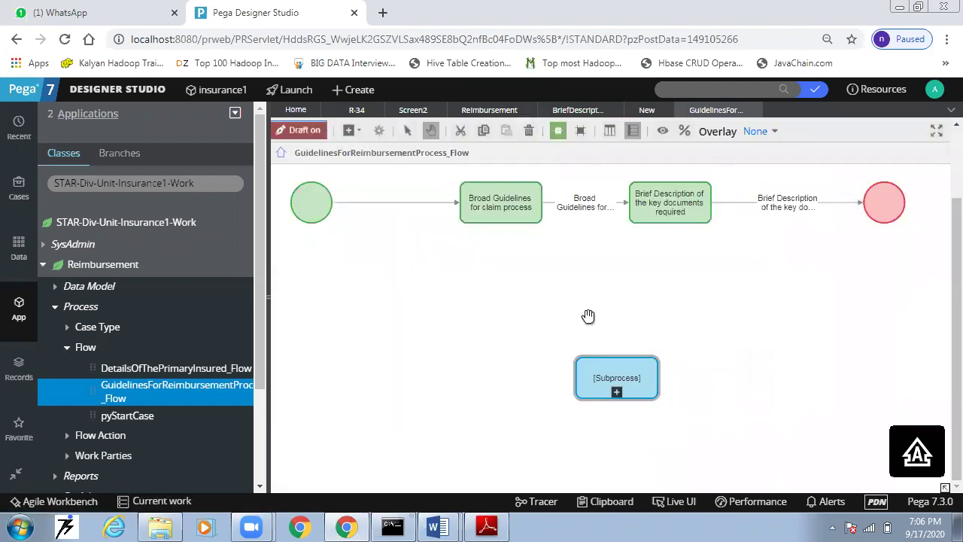
Step: Place the Subprocess below the Brief Description connector and wire it between the Brief Description assignment and the End shape
{"action": "left_click_drag", "start_coordinate": [617, 385], "coordinate": [852, 316]}
{"action": "left_click", "coordinate": [858, 203]}
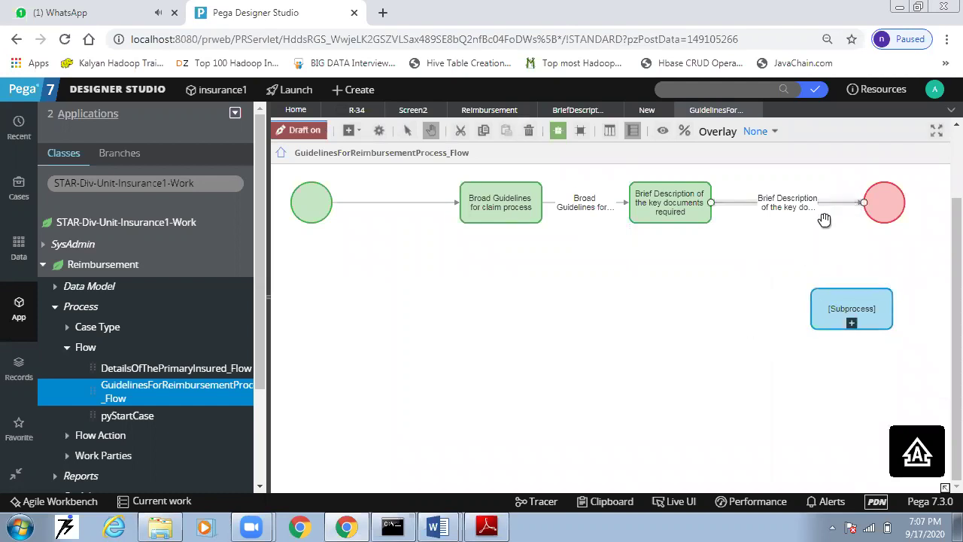
{"action": "left_click", "coordinate": [844, 296]}
{"action": "left_click_drag", "start_coordinate": [844, 295], "coordinate": [785, 298]}
{"action": "left_click", "coordinate": [862, 205]}
{"action": "mouse_move", "coordinate": [863, 208]}
{"action": "left_mouse_down"}
{"action": "mouse_move", "coordinate": [791, 290]}
{"action": "mouse_move", "coordinate": [802, 306]}
{"action": "mouse_move", "coordinate": [865, 316]}
{"action": "mouse_move", "coordinate": [894, 222]}
{"action": "left_mouse_up"}
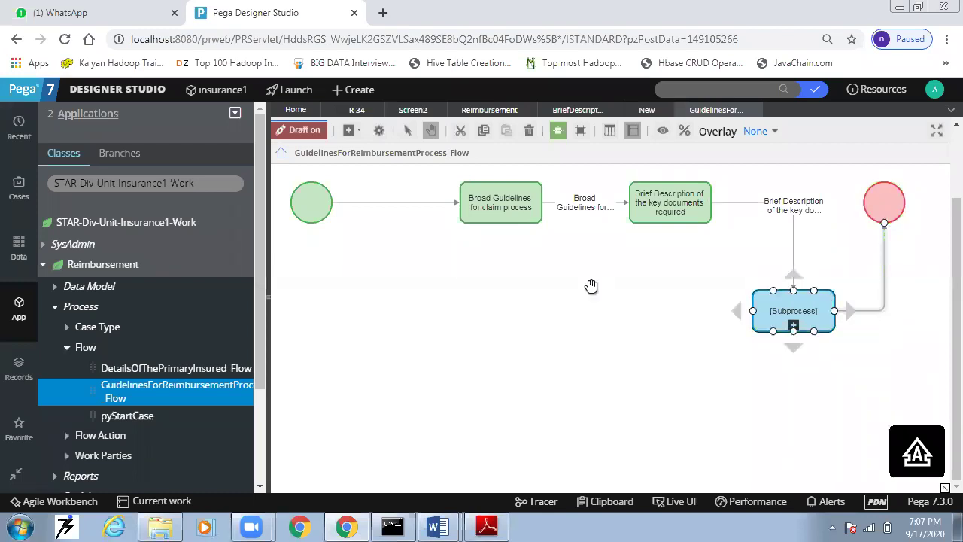
Step: Save the Guidelines for Reimbursement process flow with its subprocess wired before the End shape
{"action": "left_click", "coordinate": [654, 203]}
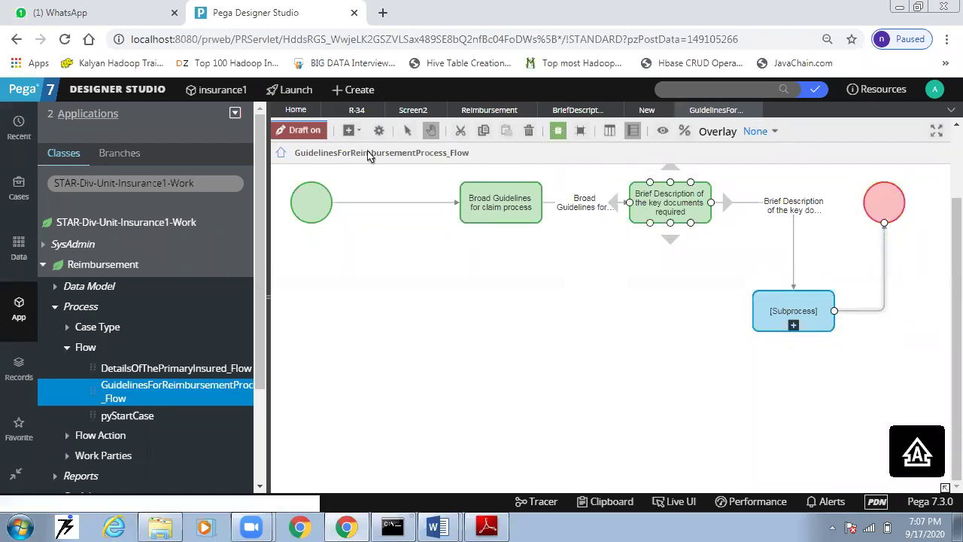
{"action": "scroll", "coordinate": [459, 286], "scroll_direction": "up", "scroll_amount": 4}
{"action": "scroll", "coordinate": [458, 286], "scroll_direction": "down", "scroll_amount": 4}
{"action": "scroll", "coordinate": [460, 286], "scroll_direction": "up", "scroll_amount": 1}
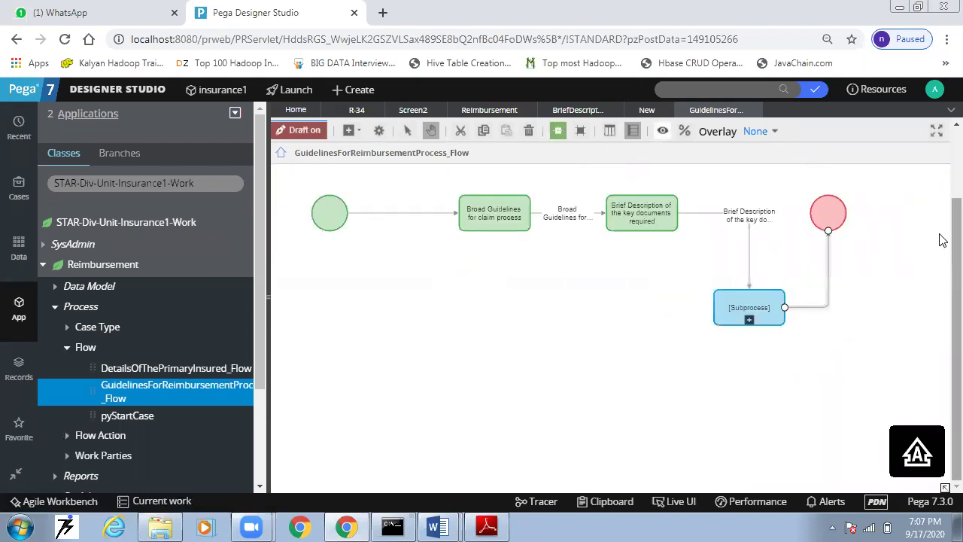
{"action": "left_click", "coordinate": [935, 131]}
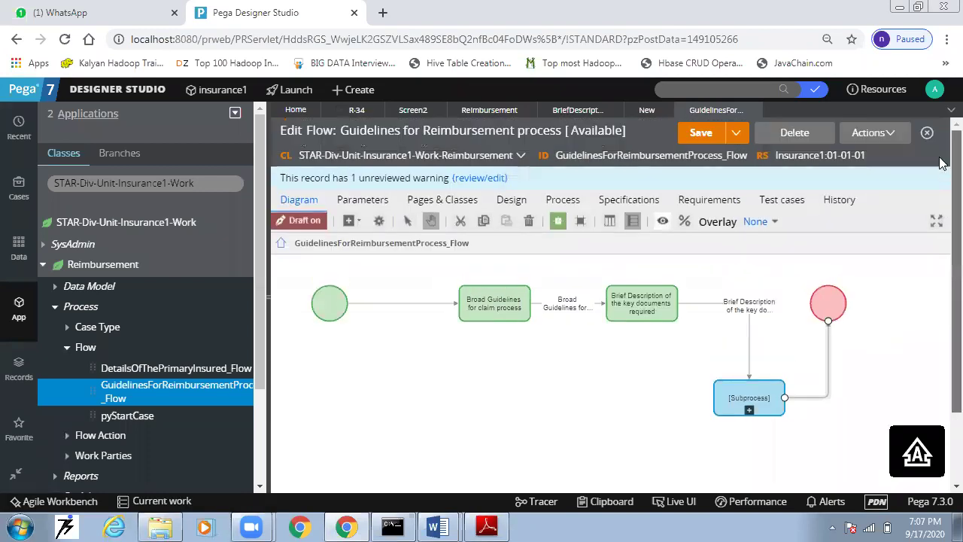
{"action": "left_click", "coordinate": [702, 137]}
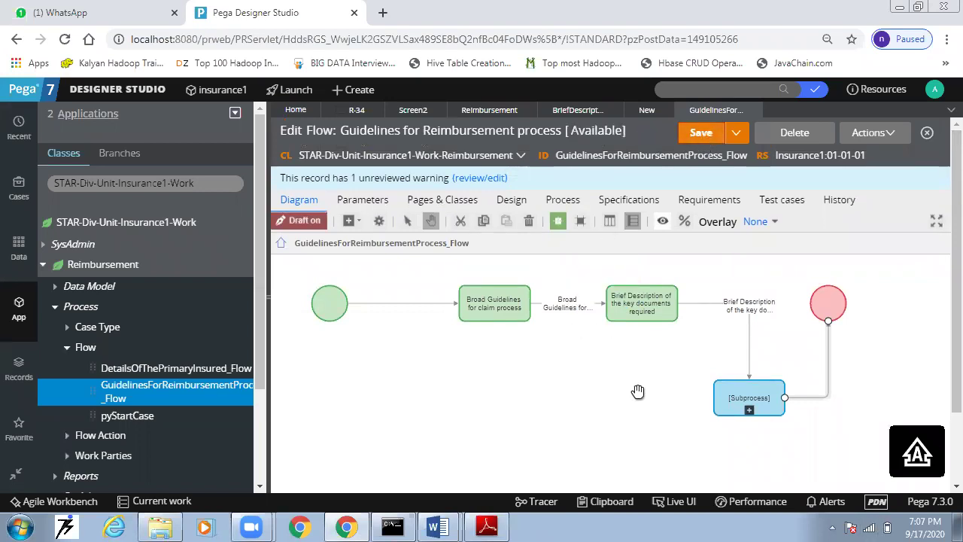
{"action": "mouse_move", "coordinate": [675, 323]}
{"action": "mouse_move", "coordinate": [769, 418]}
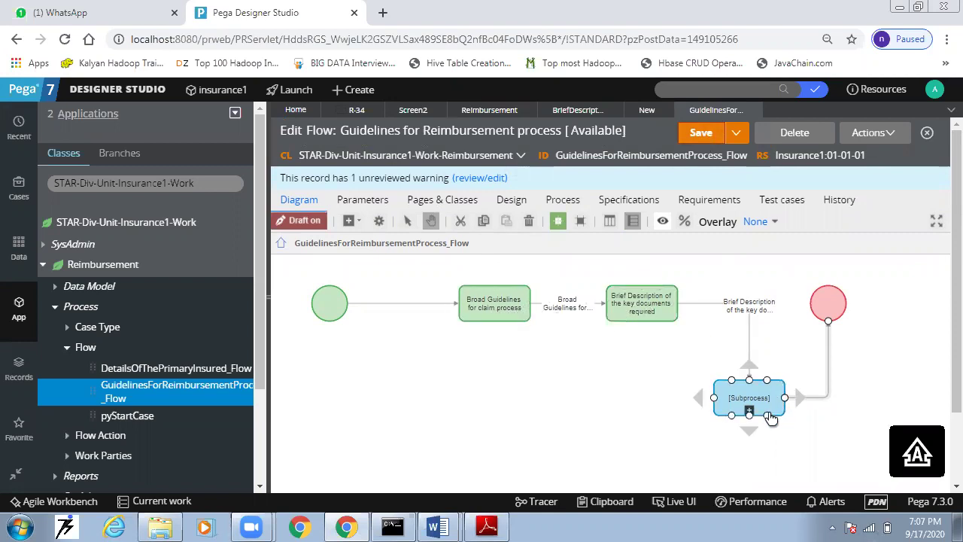
Step: Save the Reimbursement case type and close the open Screen2 paragraph and the earlier Reimbursement case
{"action": "left_click", "coordinate": [434, 112]}
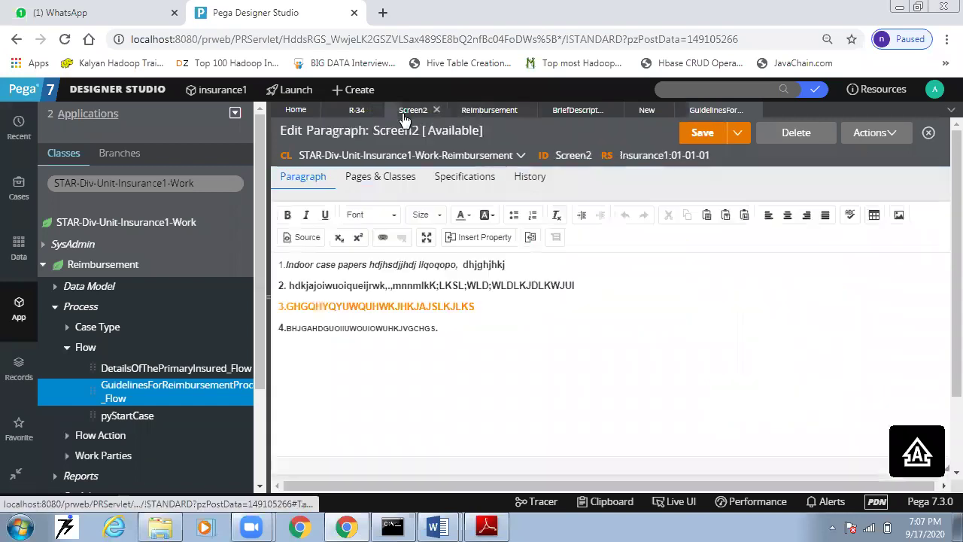
{"action": "left_click", "coordinate": [441, 110]}
{"action": "left_click", "coordinate": [447, 115]}
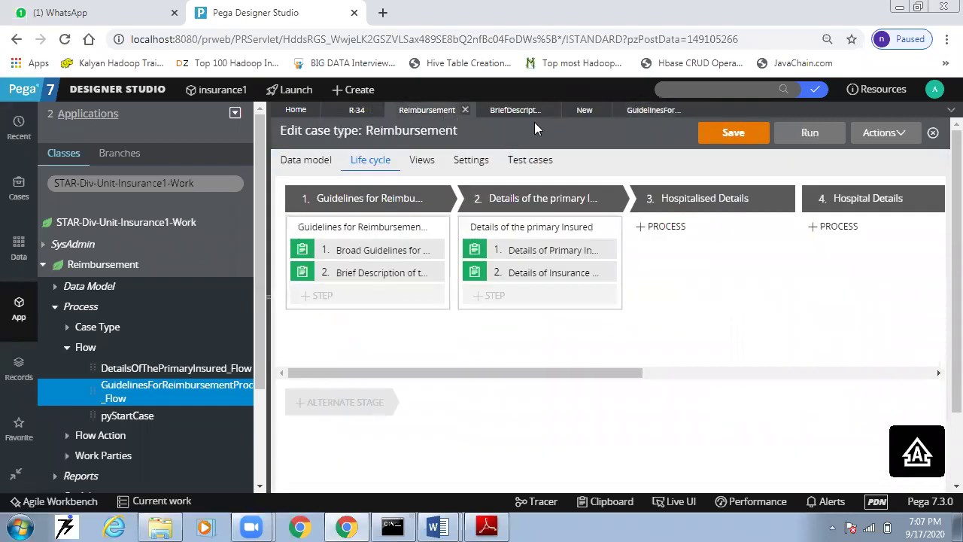
{"action": "left_click", "coordinate": [735, 135]}
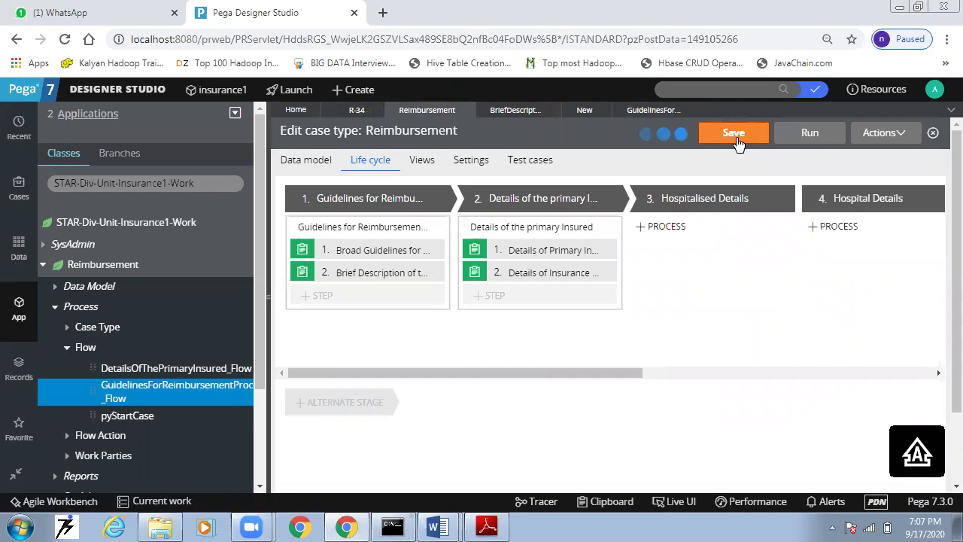
{"action": "left_click", "coordinate": [356, 110]}
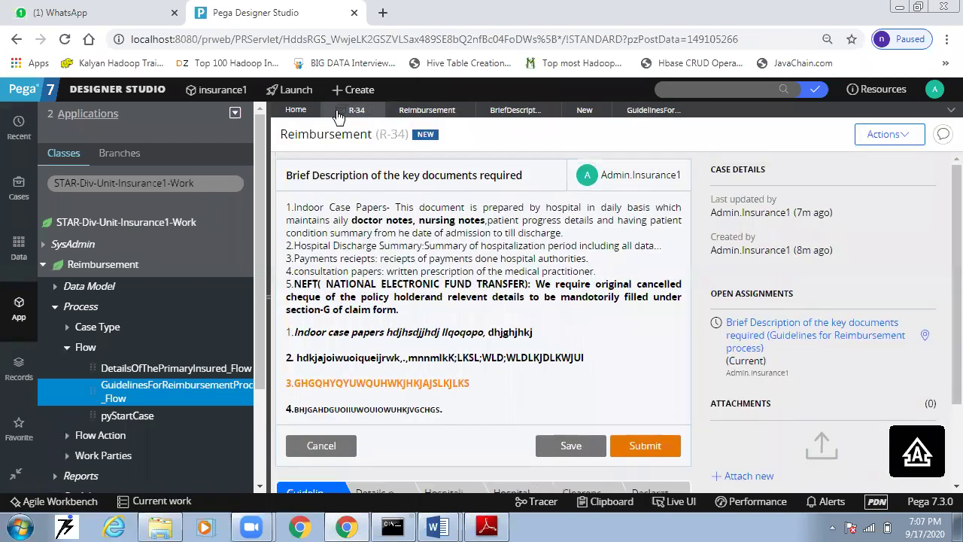
{"action": "left_click", "coordinate": [374, 109]}
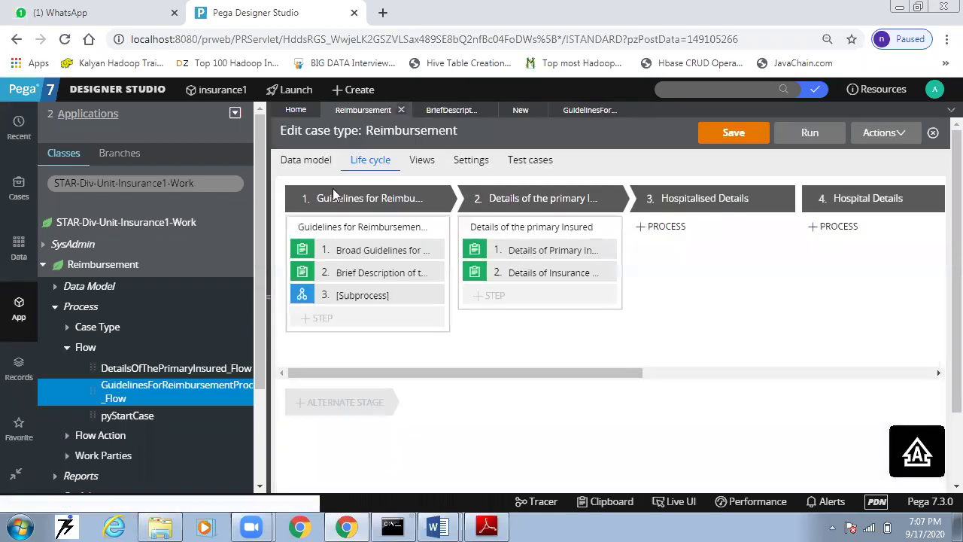
Step: Create a new Reimbursement case and submit its Broad Guidelines for claim process assignment
{"action": "left_click", "coordinate": [367, 96]}
{"action": "left_click", "coordinate": [350, 103]}
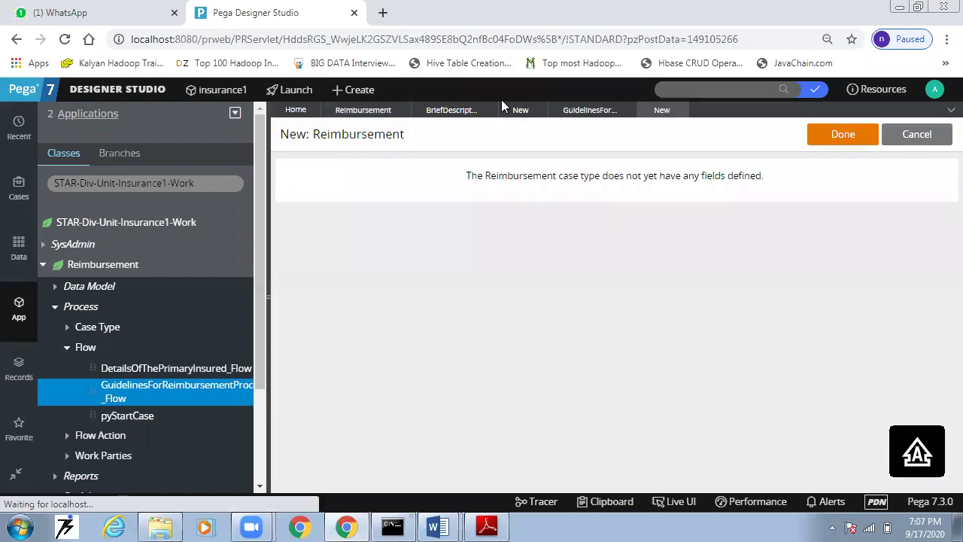
{"action": "left_click", "coordinate": [829, 130]}
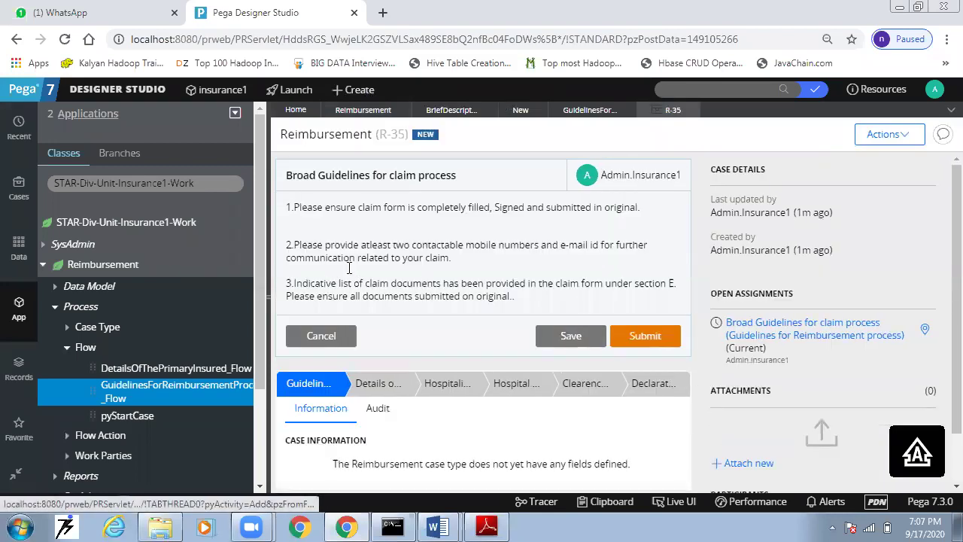
{"action": "left_click", "coordinate": [651, 335]}
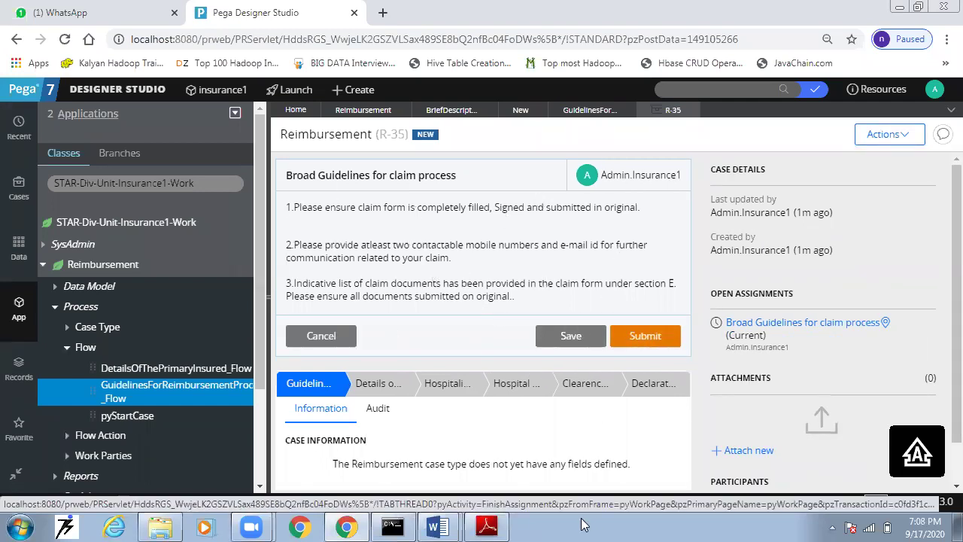
{"action": "left_click", "coordinate": [489, 526]}
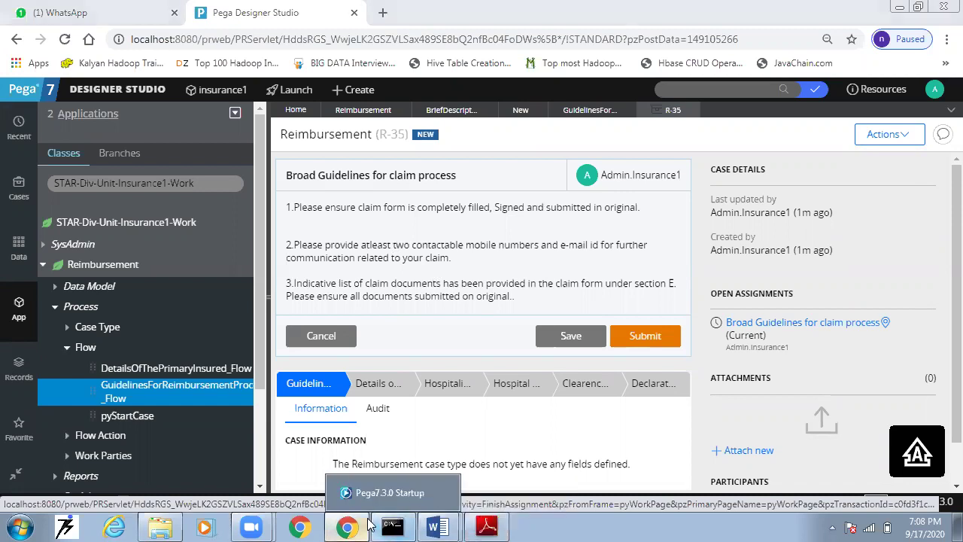
{"action": "key", "text": "alt+Tab"}
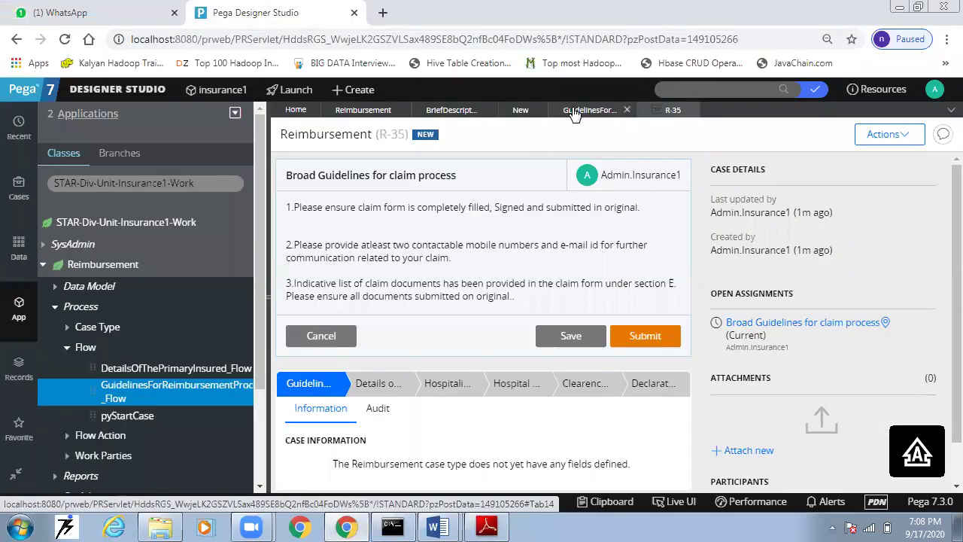
Step: Check the flow referenced in the subprocess shape's properties in the Guidelines for Reimbursement flow, and close them
{"action": "left_click", "coordinate": [589, 109]}
{"action": "left_click", "coordinate": [769, 406]}
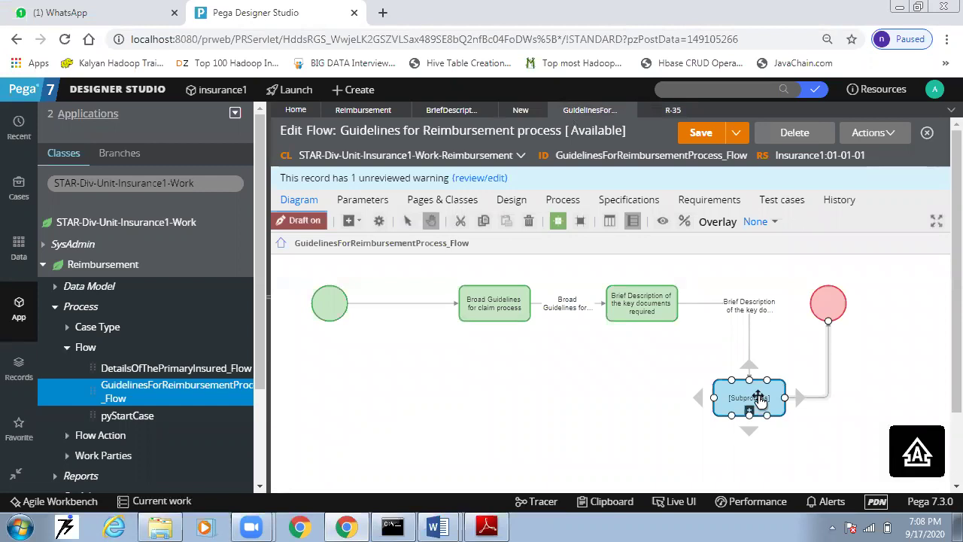
{"action": "left_click", "coordinate": [645, 361]}
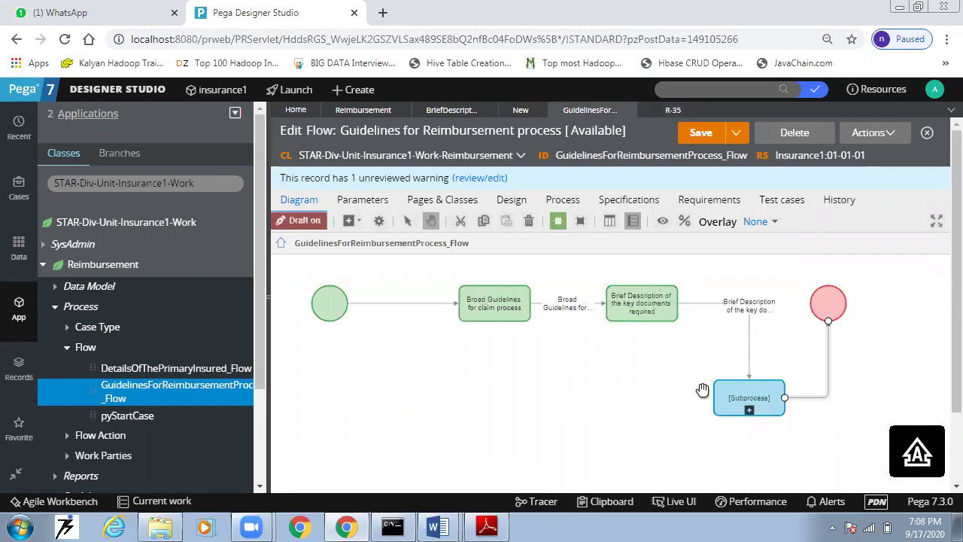
{"action": "double_click", "coordinate": [744, 397]}
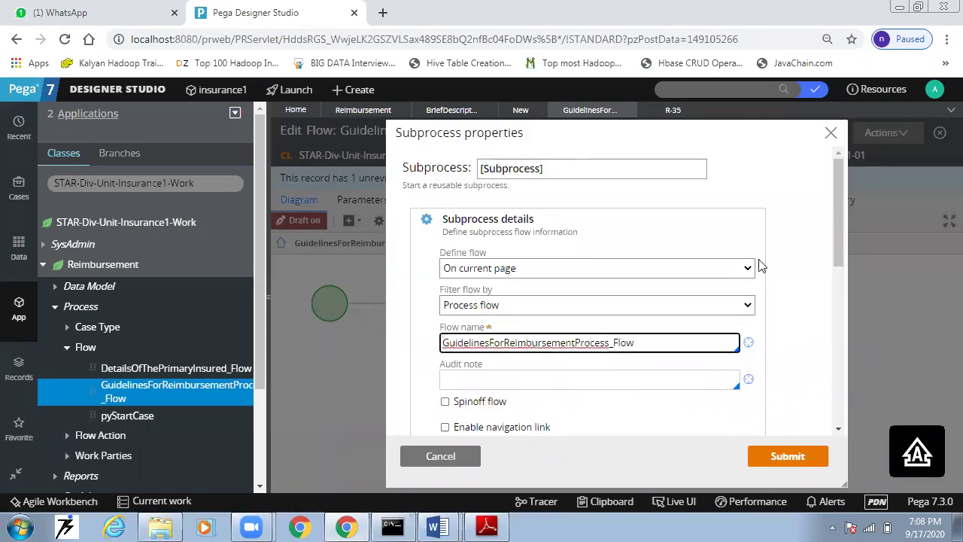
{"action": "left_click", "coordinate": [831, 133]}
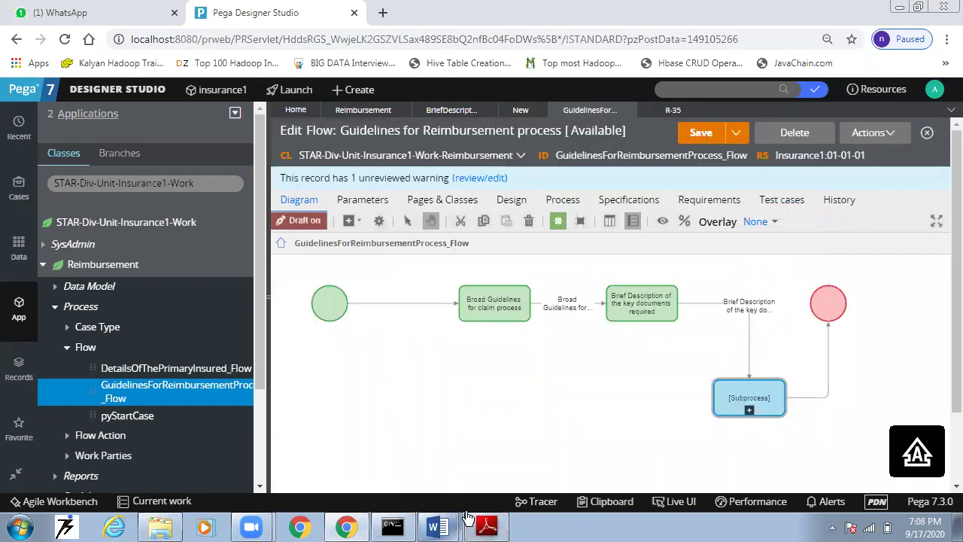
Step: Submit the new case's Broad Guidelines and Brief Description assignments, and submit the Broad Guidelines assignment once more
{"action": "left_click", "coordinate": [675, 111]}
{"action": "left_click", "coordinate": [643, 338]}
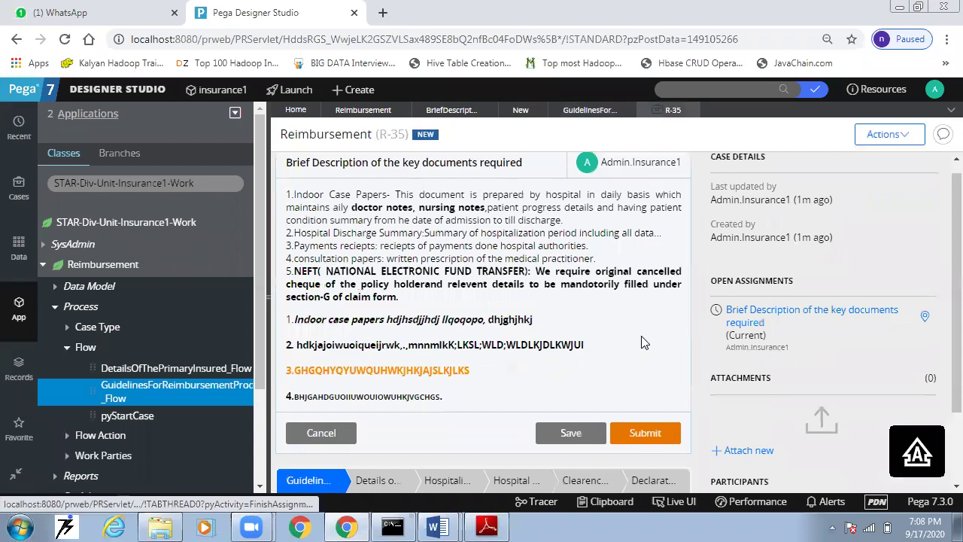
{"action": "left_click", "coordinate": [644, 433]}
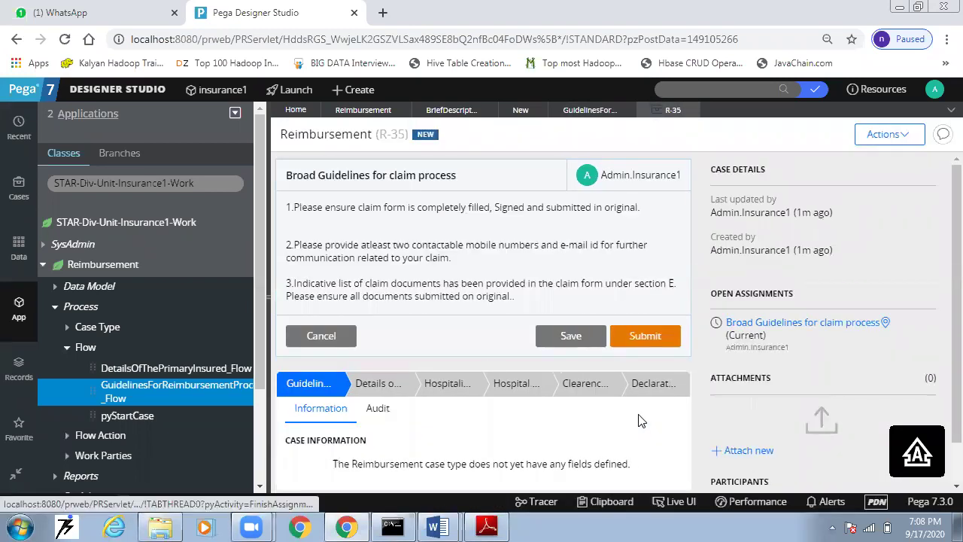
{"action": "left_click", "coordinate": [650, 339]}
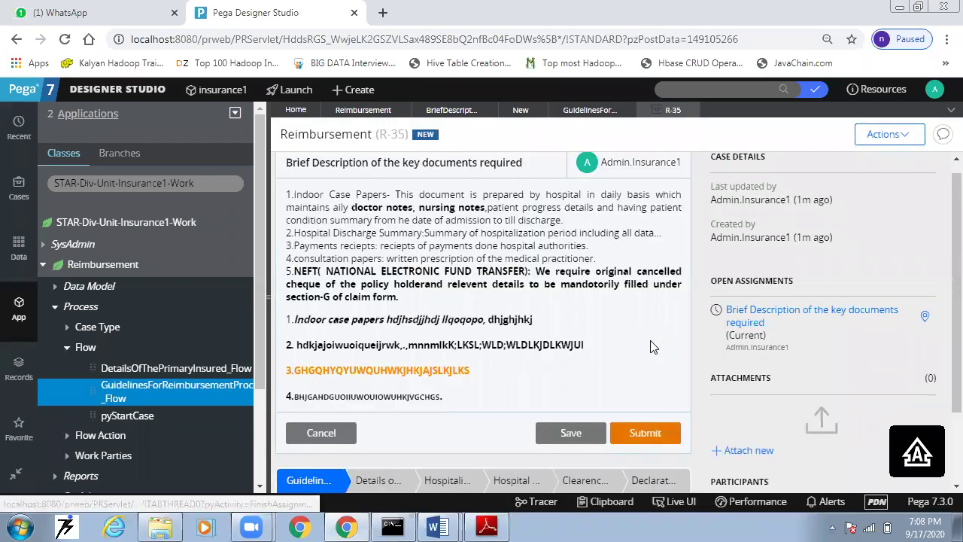
Step: Review the subprocess's flow details, specification and advanced sections in its properties, and close them unchanged
{"action": "left_click", "coordinate": [588, 112]}
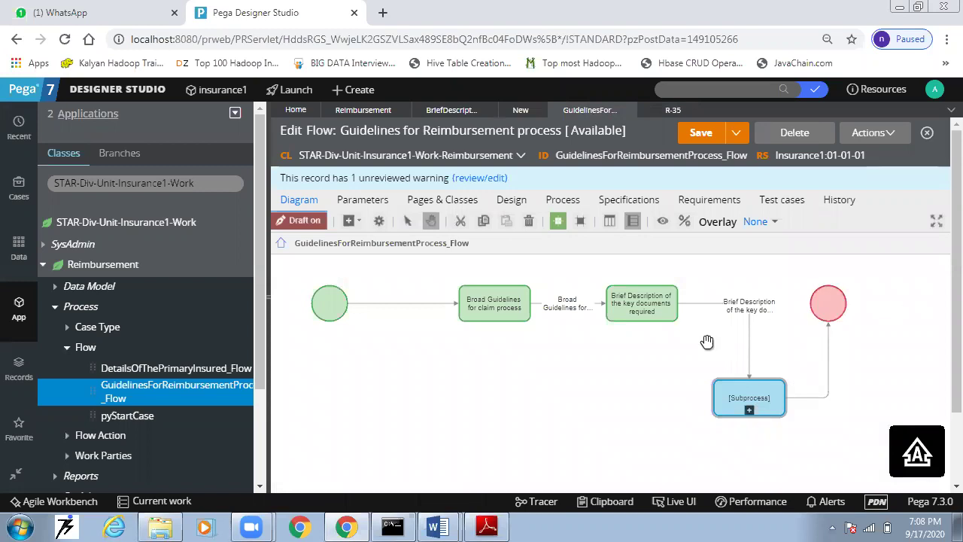
{"action": "left_click", "coordinate": [749, 406]}
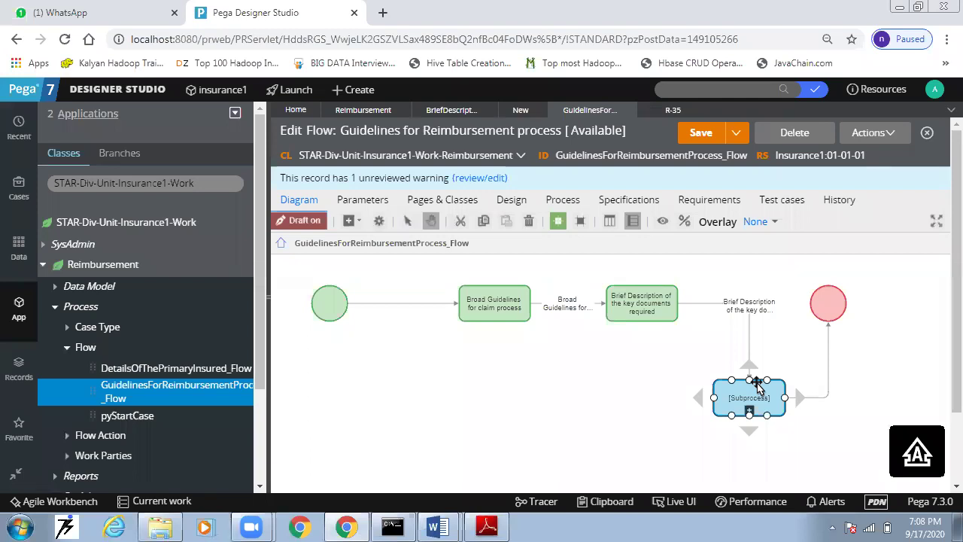
{"action": "double_click", "coordinate": [756, 393]}
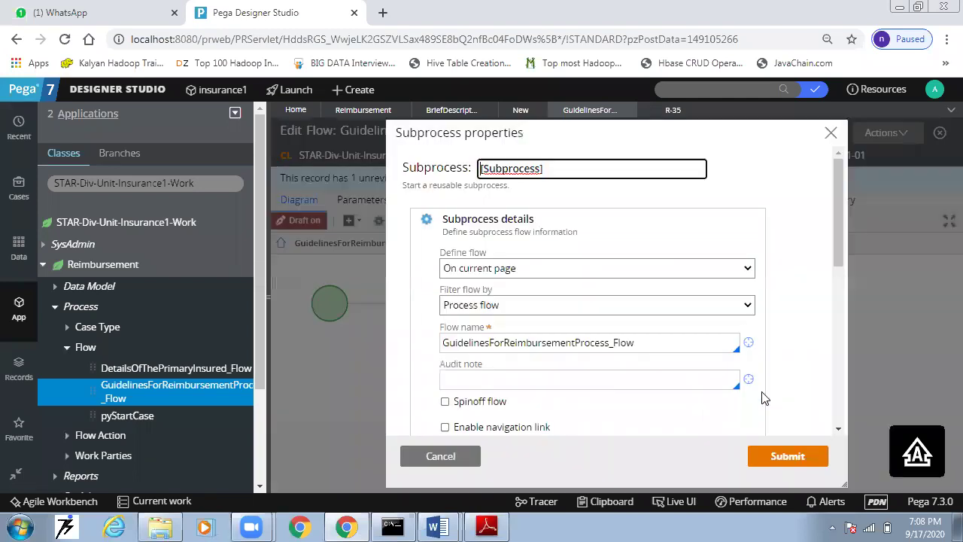
{"action": "scroll", "coordinate": [590, 366], "scroll_direction": "down", "scroll_amount": 3}
{"action": "scroll", "coordinate": [587, 367], "scroll_direction": "up", "scroll_amount": 1}
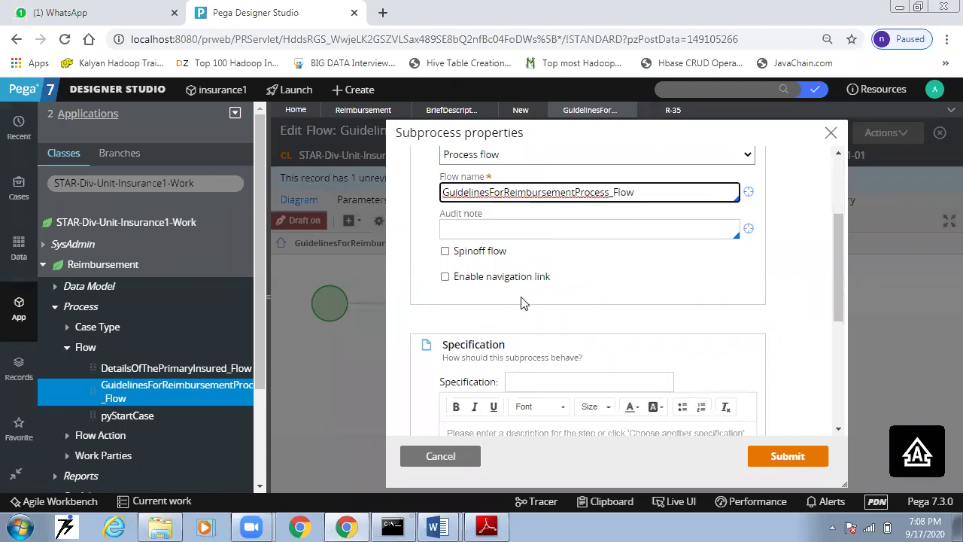
{"action": "scroll", "coordinate": [524, 303], "scroll_direction": "down", "scroll_amount": 4}
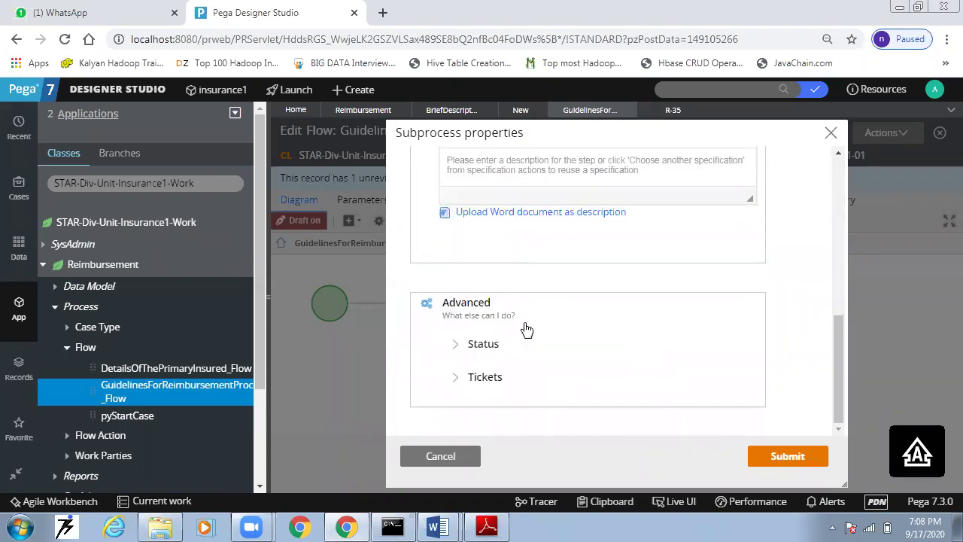
{"action": "scroll", "coordinate": [529, 339], "scroll_direction": "up", "scroll_amount": 6}
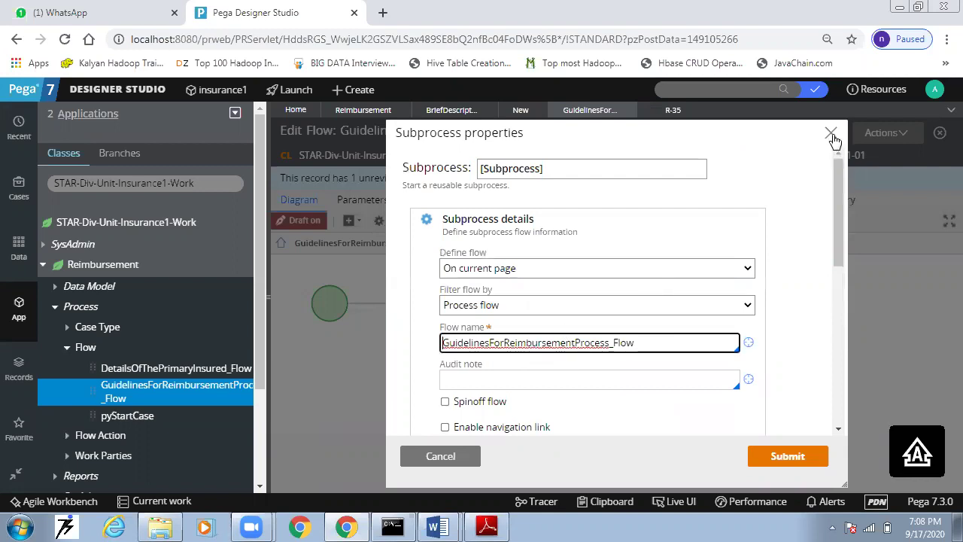
{"action": "left_click", "coordinate": [830, 134]}
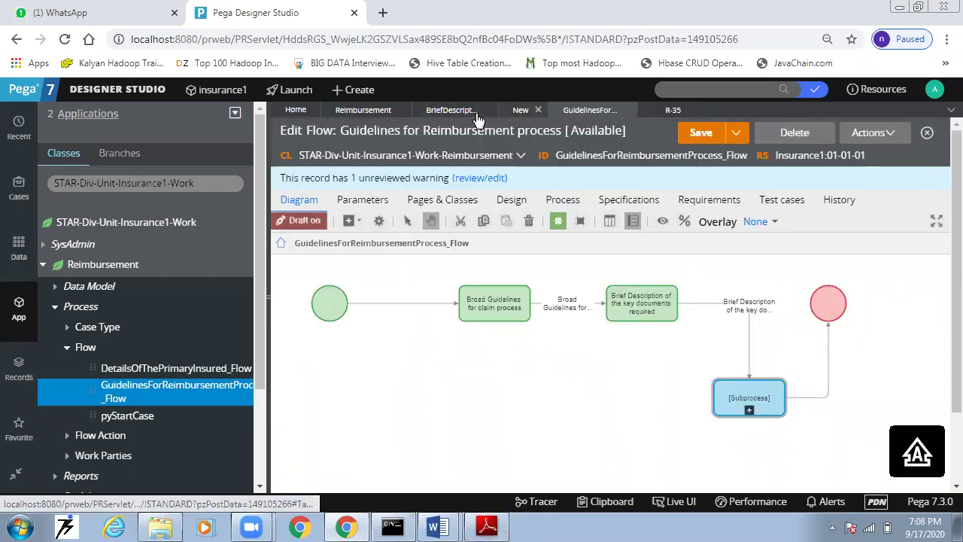
Step: Check the subprocess step in the Reimbursement life cycle and close the new Reimbursement case
{"action": "left_click", "coordinate": [343, 112]}
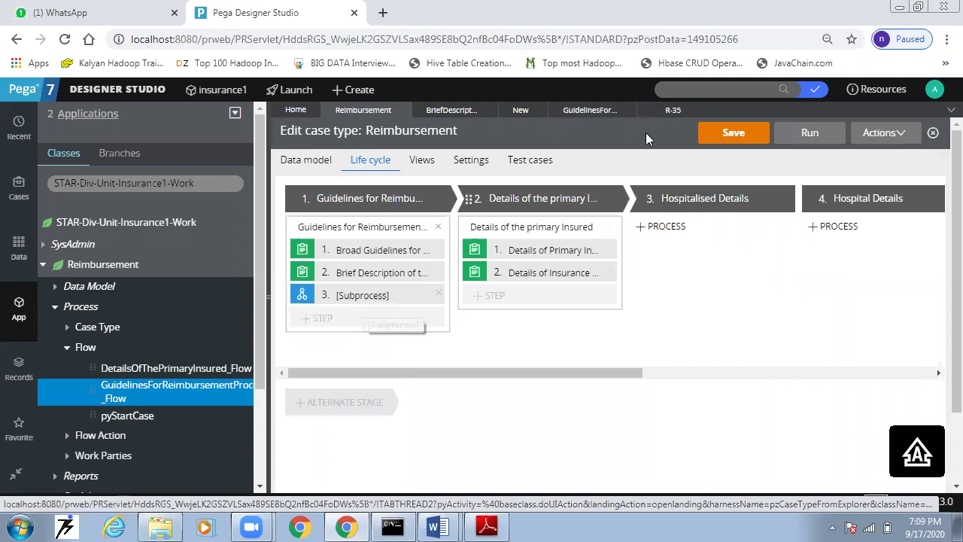
{"action": "left_click", "coordinate": [673, 109]}
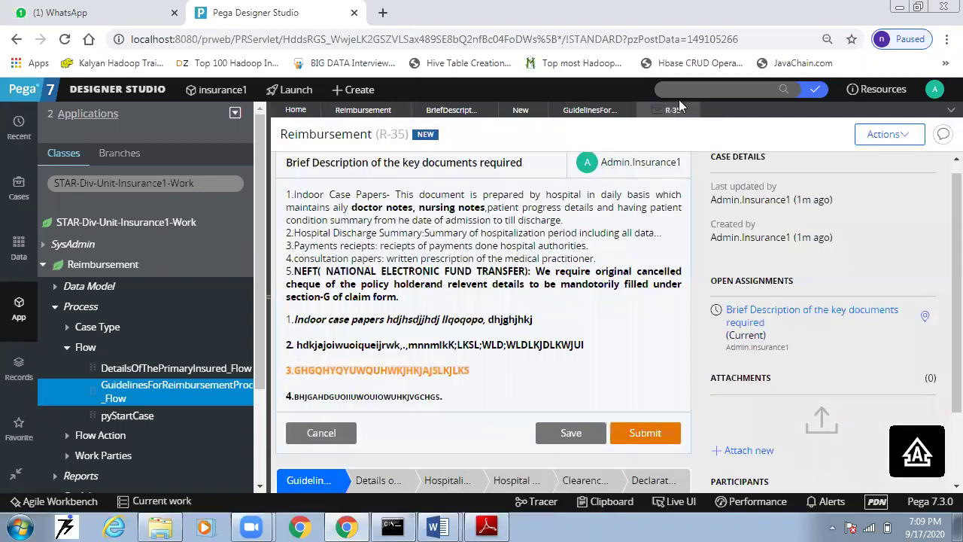
{"action": "left_click", "coordinate": [691, 110]}
Step: Clear the label text on the subprocess shape in the Guidelines for Reimbursement flow
{"action": "left_click", "coordinate": [583, 111]}
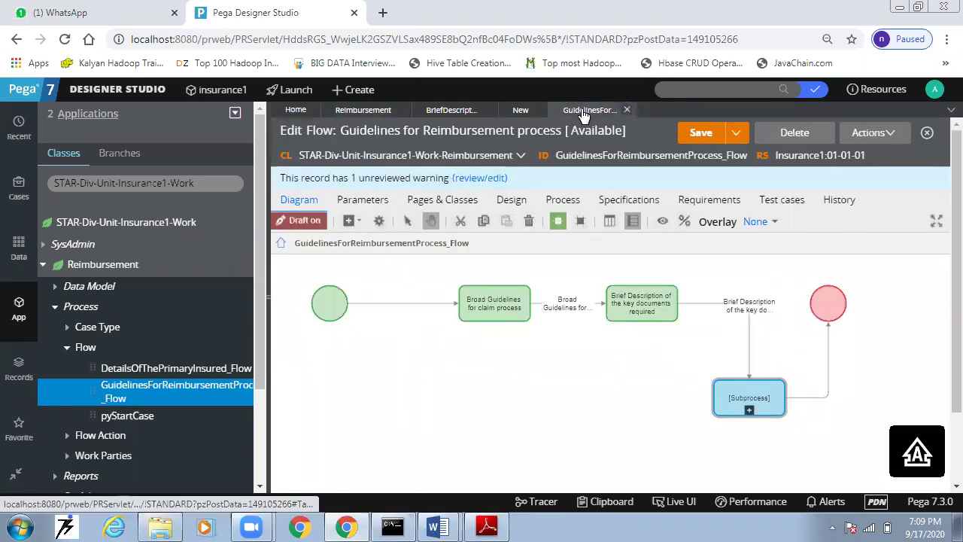
{"action": "left_click", "coordinate": [779, 400]}
{"action": "left_click", "coordinate": [778, 401]}
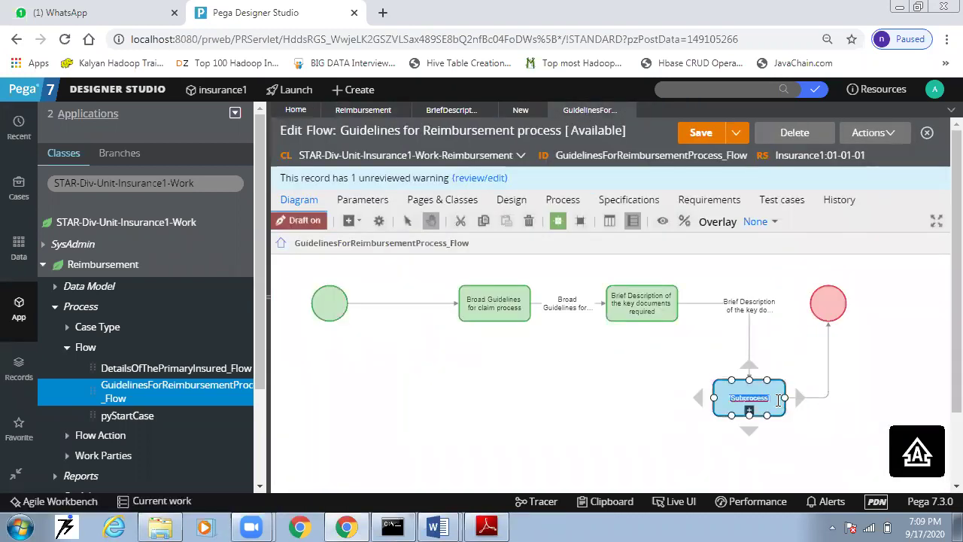
{"action": "left_click", "coordinate": [683, 418]}
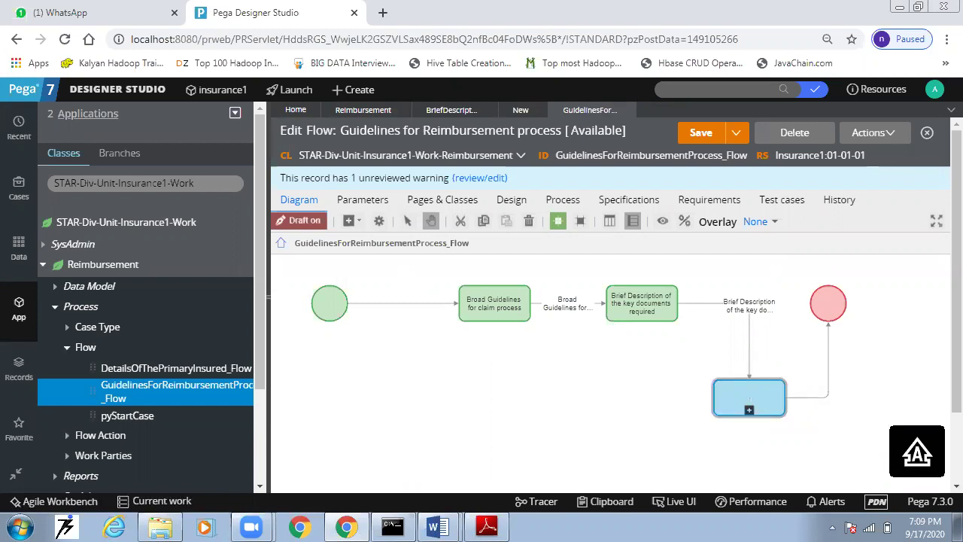
{"action": "left_click", "coordinate": [720, 384]}
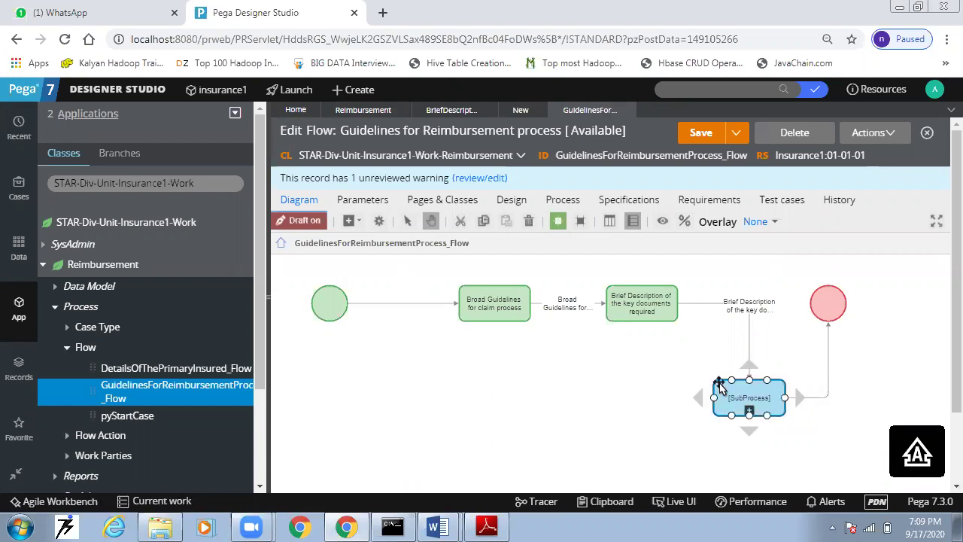
Step: Delete the subprocess shape and the leftover connector into the End shape from the Guidelines for Reimbursement flow
{"action": "key", "text": "Delete"}
{"action": "left_click", "coordinate": [828, 360]}
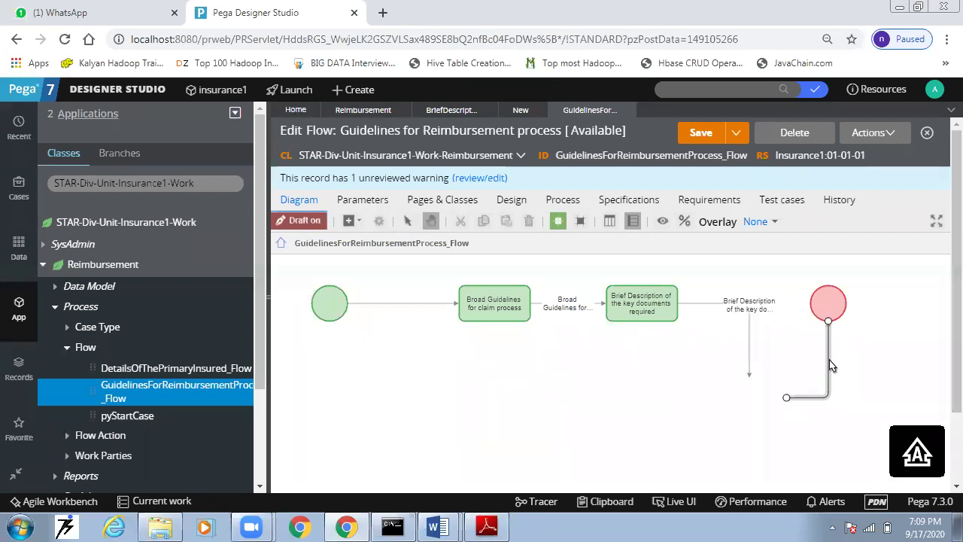
{"action": "key", "text": "Delete"}
Step: Reroute the Brief Description assignment's outgoing connector toward the End shape and save the flow
{"action": "left_click", "coordinate": [748, 378]}
{"action": "left_click_drag", "start_coordinate": [750, 380], "coordinate": [812, 303]}
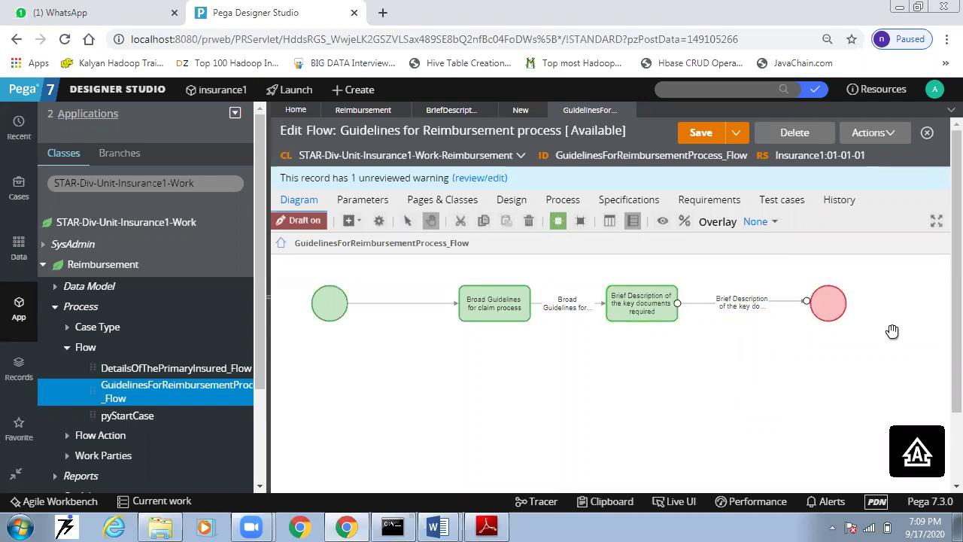
{"action": "left_click", "coordinate": [700, 132]}
Step: Refresh the Reimbursement case type and check the Guidelines for Reimbursement process in its life cycle
{"action": "left_click", "coordinate": [392, 110]}
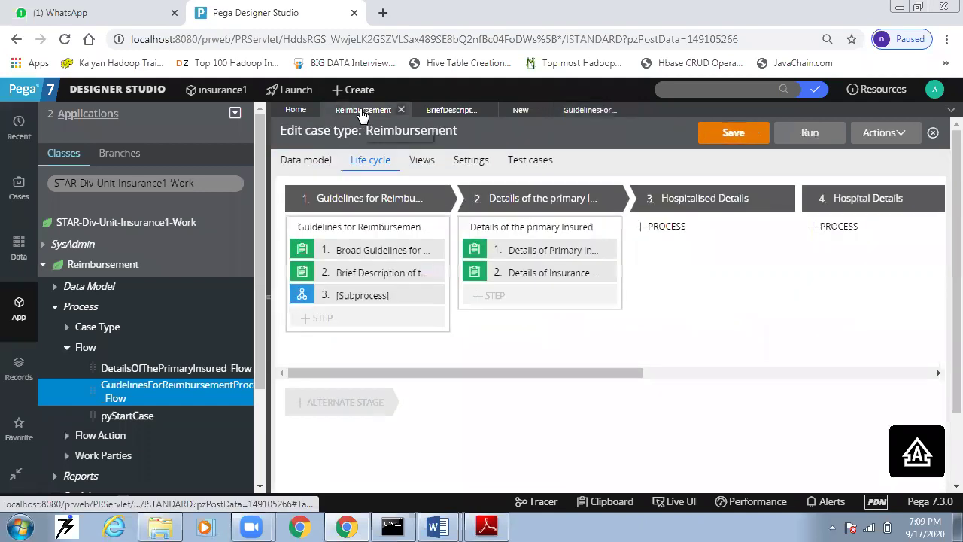
{"action": "left_click", "coordinate": [881, 133]}
{"action": "left_click", "coordinate": [854, 189]}
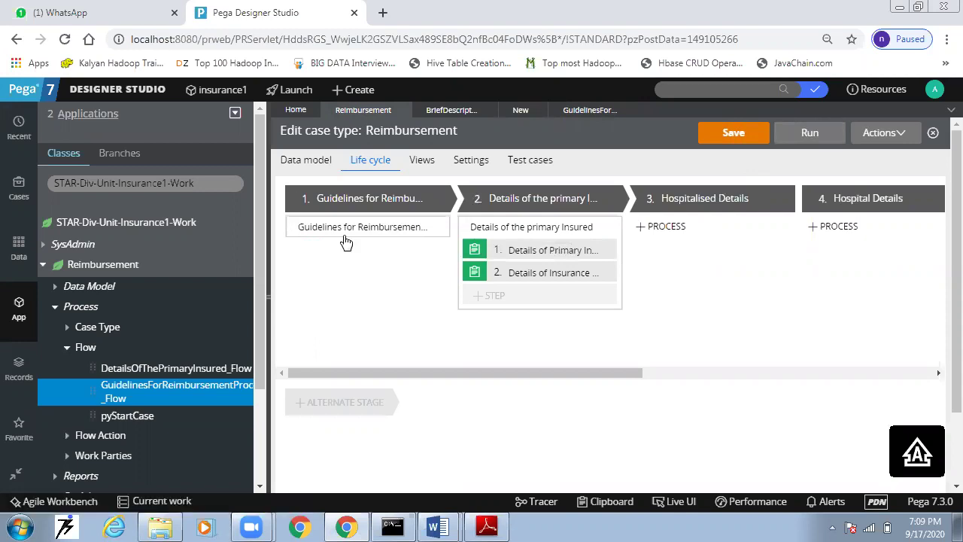
Step: Save the Guidelines for Reimbursement flow again and refresh the Reimbursement case type's life cycle once more
{"action": "left_click", "coordinate": [591, 113]}
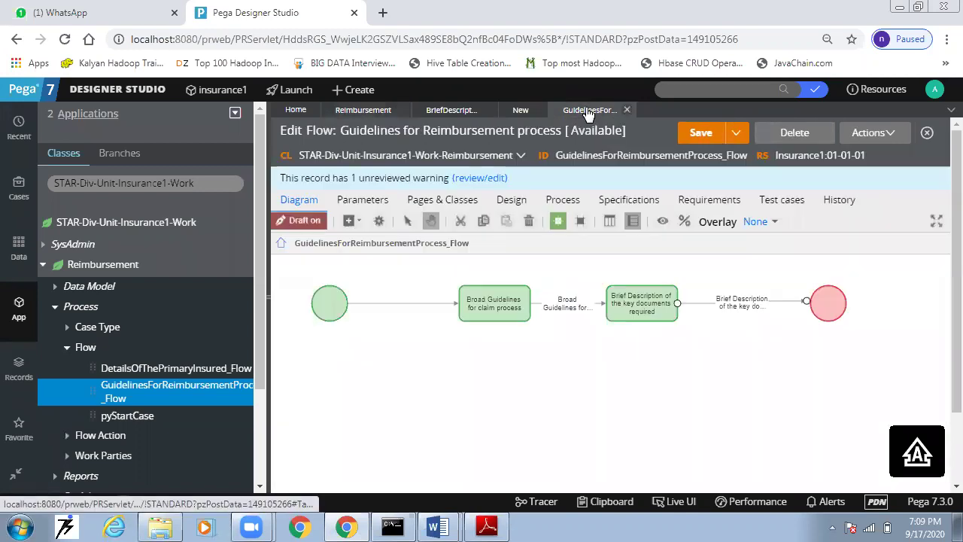
{"action": "left_click", "coordinate": [686, 132]}
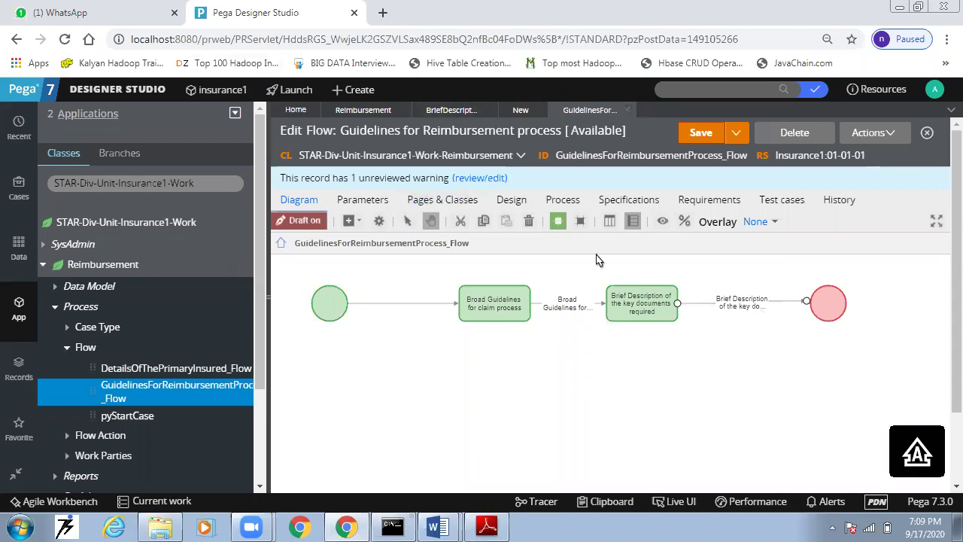
{"action": "left_click", "coordinate": [382, 109]}
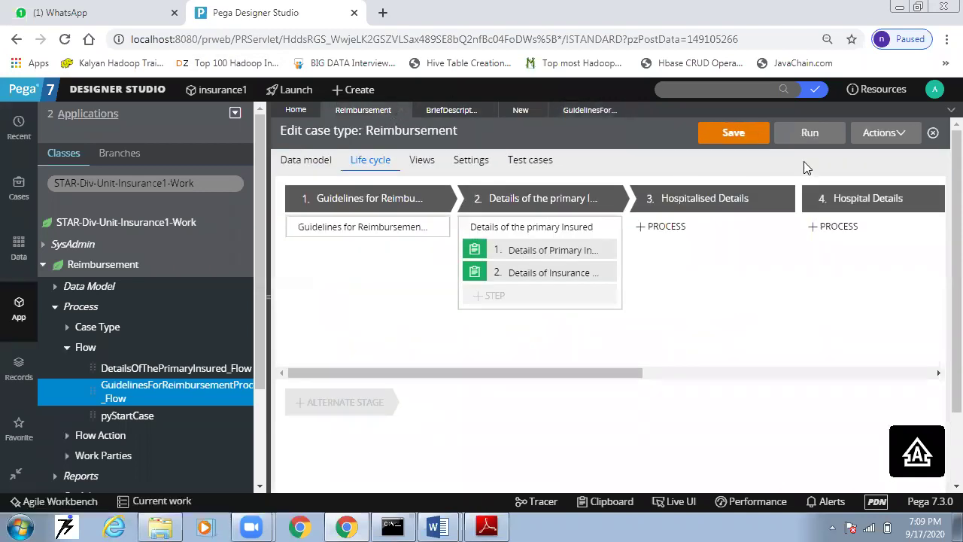
{"action": "left_click", "coordinate": [876, 136]}
{"action": "left_click", "coordinate": [846, 189]}
Step: In the Guidelines for Reimbursement flow, move the End shape away from the Brief Description connector and select that connector for reattachment
{"action": "left_click", "coordinate": [588, 109]}
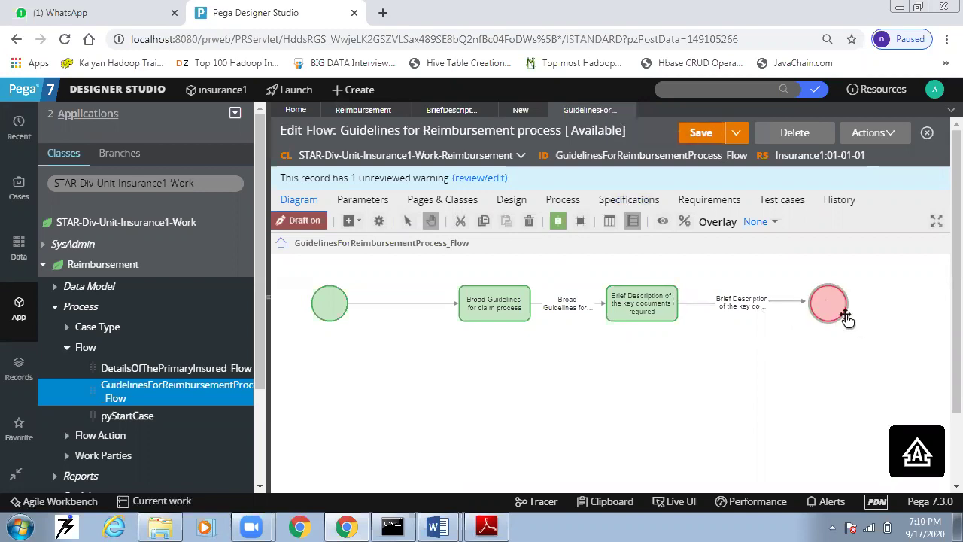
{"action": "left_click_drag", "start_coordinate": [832, 301], "coordinate": [848, 303]}
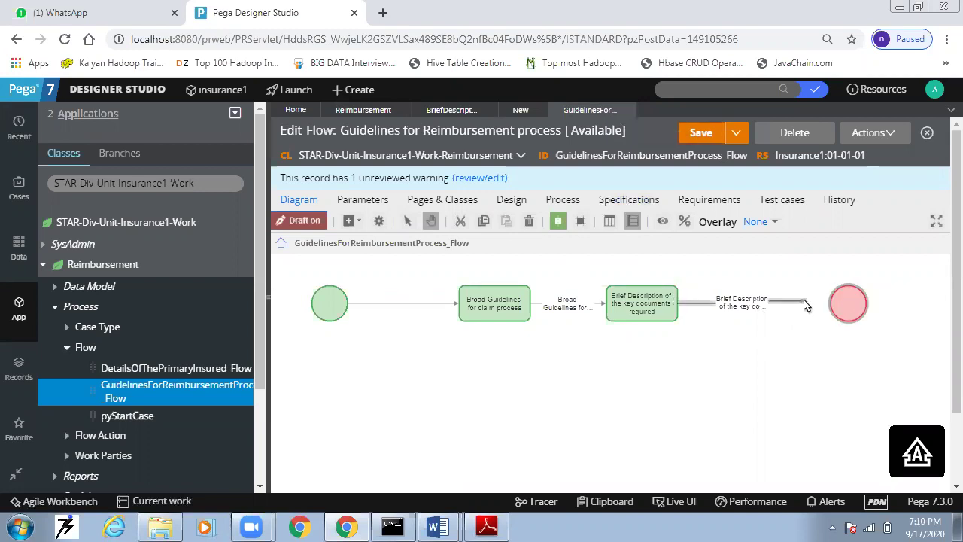
{"action": "left_click", "coordinate": [806, 303]}
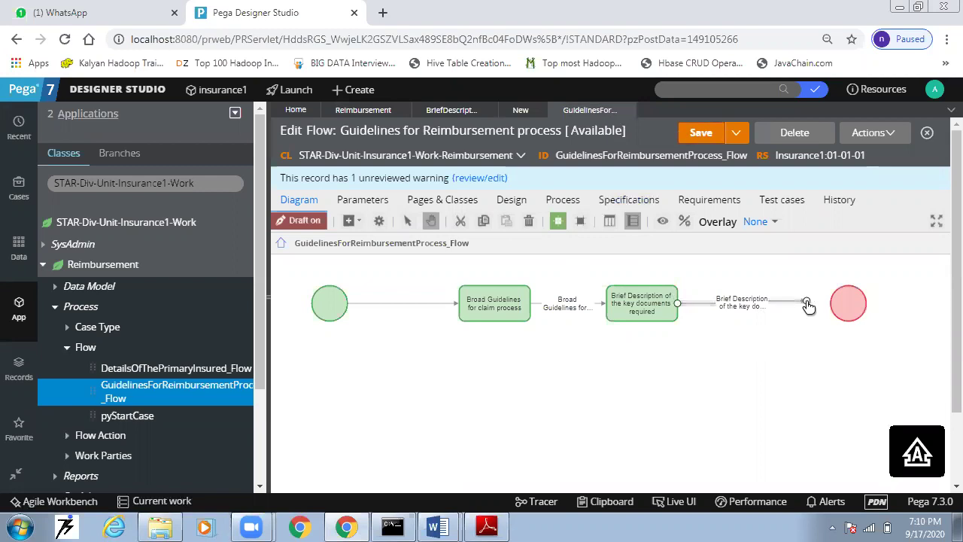